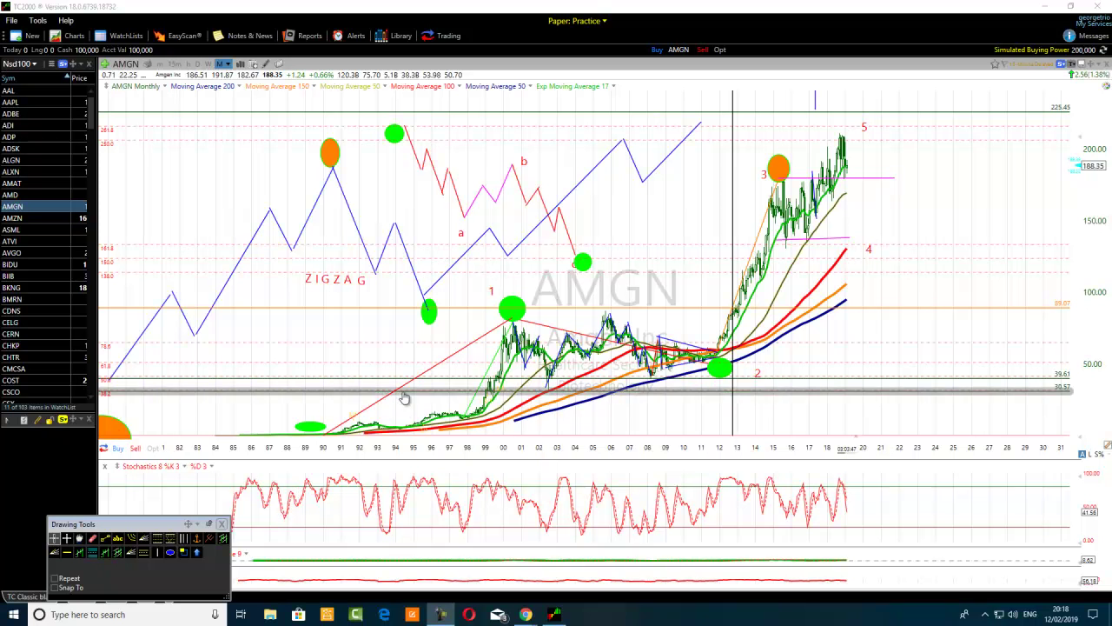
Step: Examine the wave 1 to 5 structure on the AMGN monthly chart, both close up and over the full history
scroll(374, 336, "up", 2)
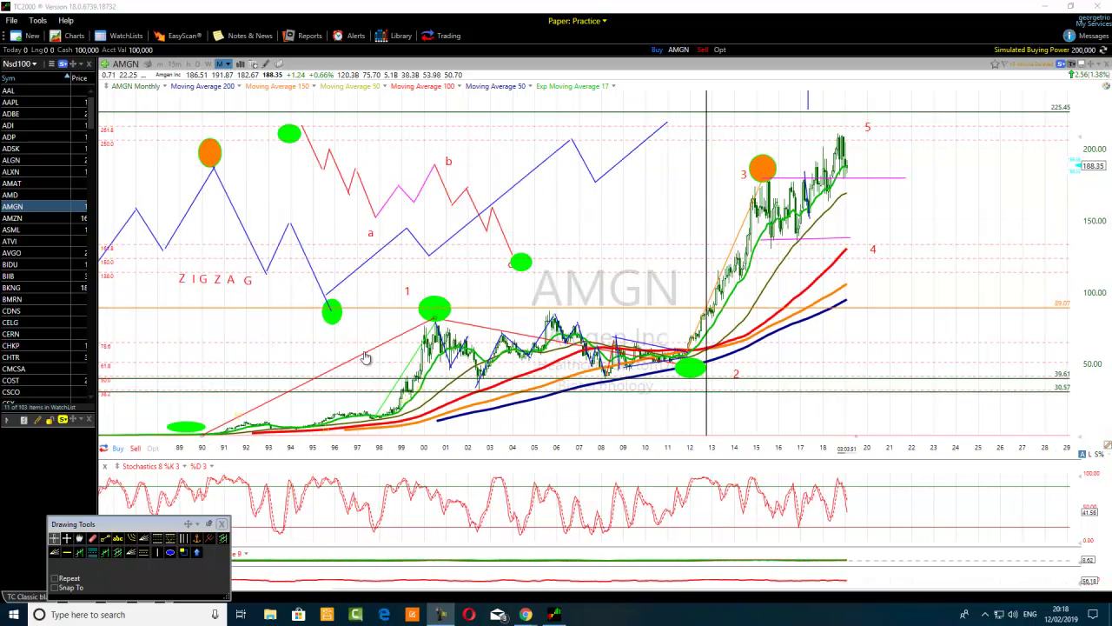
scroll(365, 358, "up", 2)
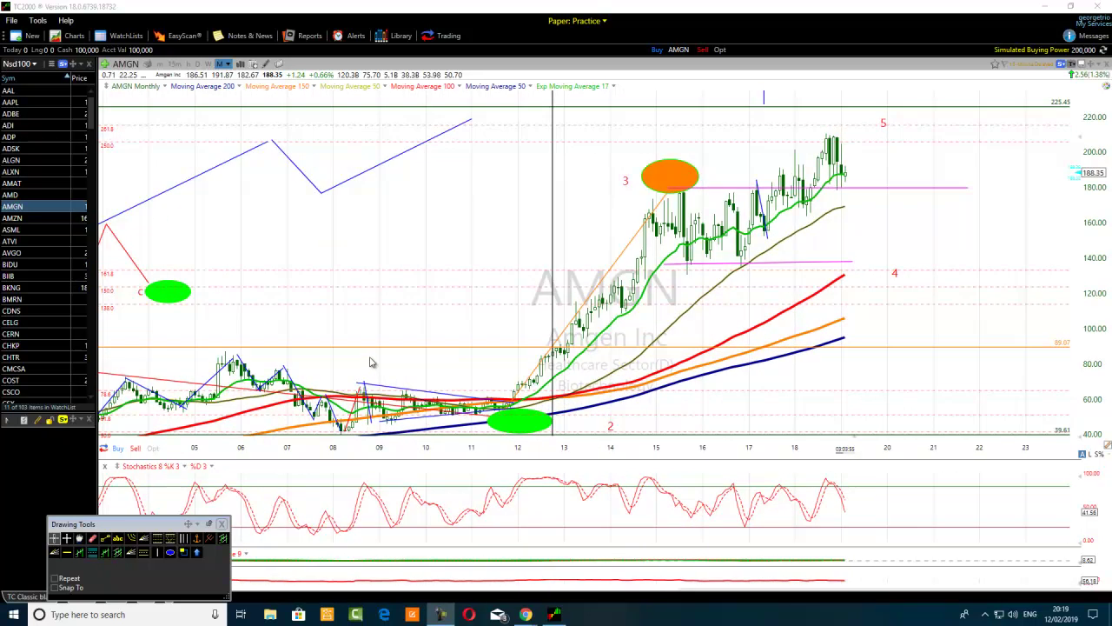
scroll(371, 362, "down", 1)
scroll(503, 396, "up", 1)
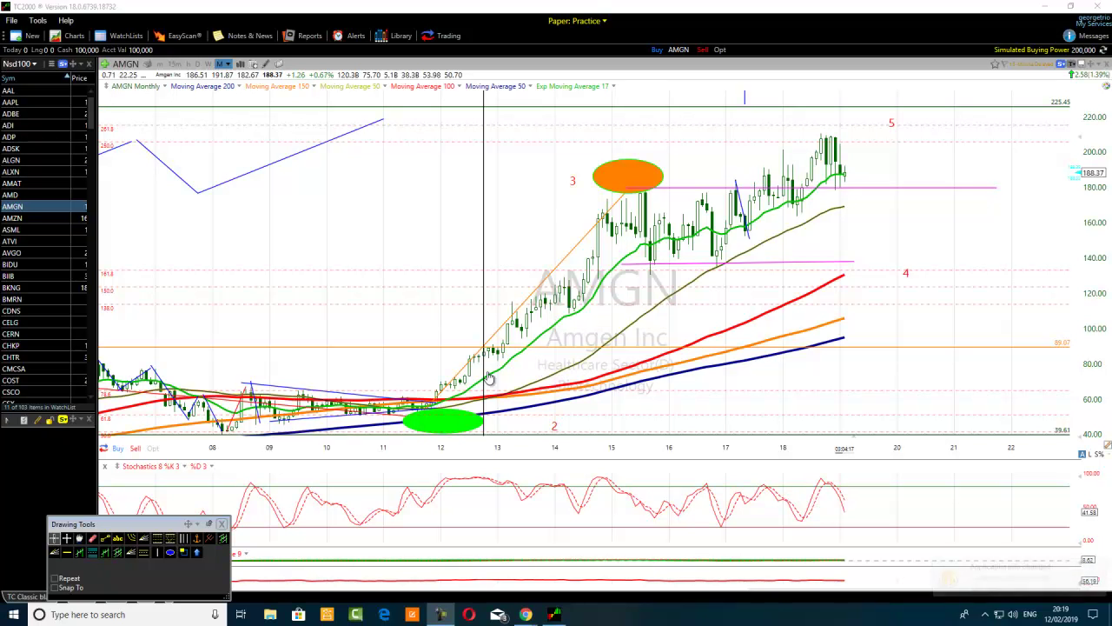
scroll(521, 417, "down", 5)
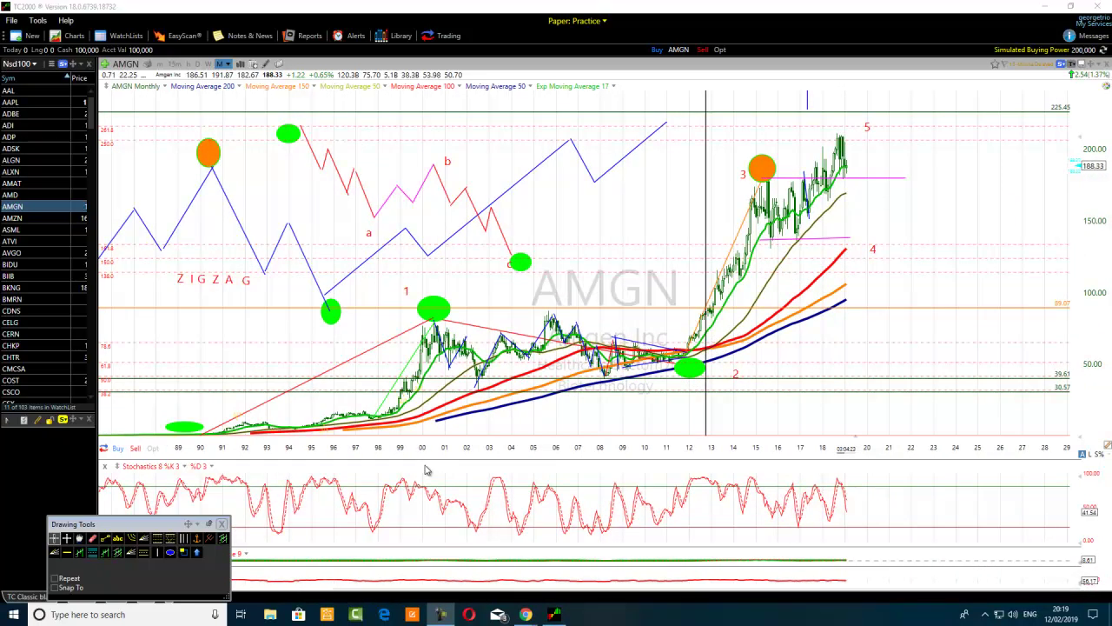
scroll(304, 431, "down", 1)
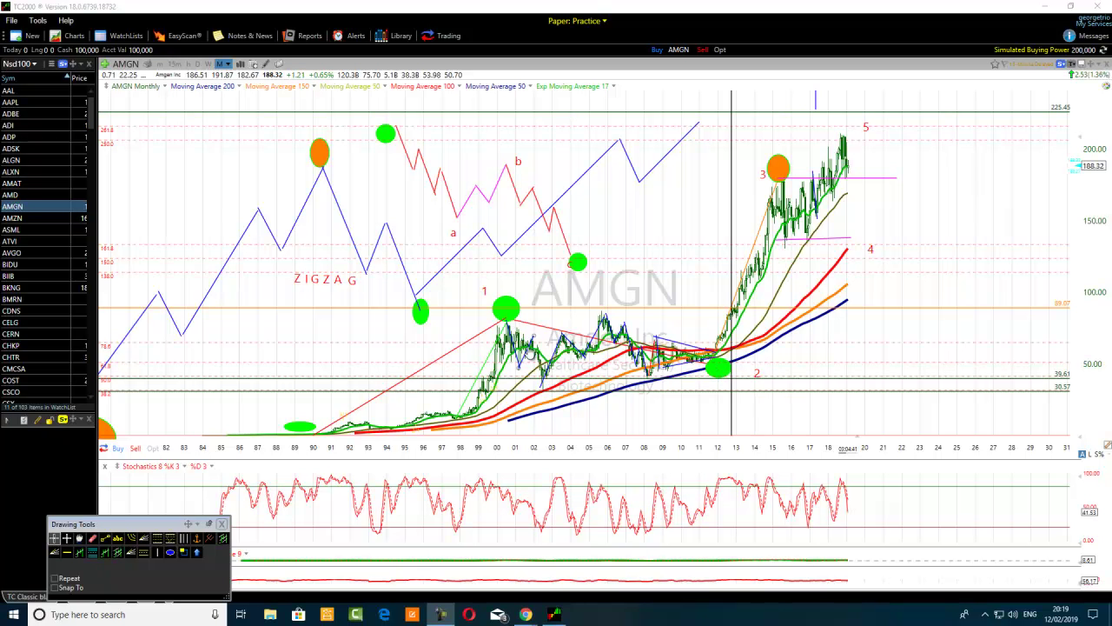
Step: Draw a rising trend line under the lows between waves 4 and 5 and colour it magenta
mouse_move(721, 371)
left_click(105, 537)
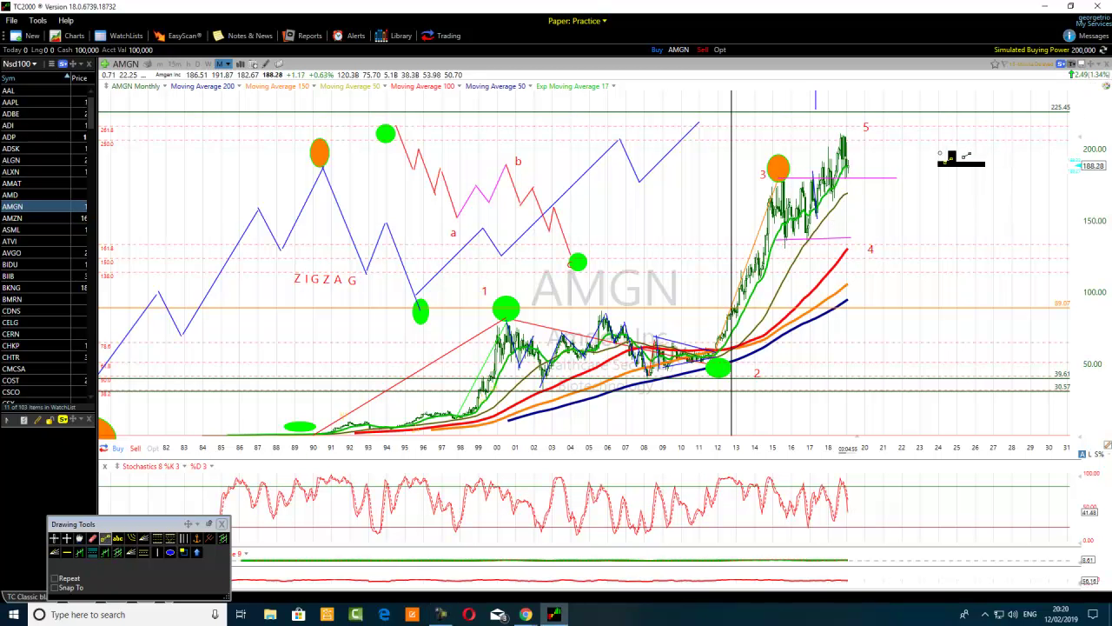
left_click_drag(787, 249, 853, 181)
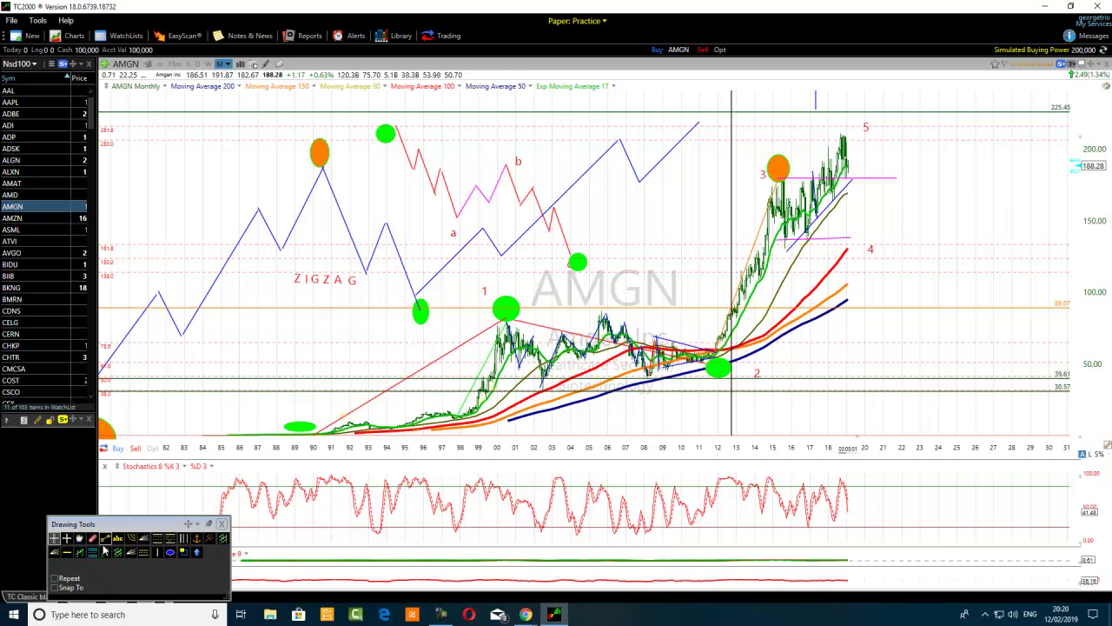
right_click(825, 210)
left_click(857, 217)
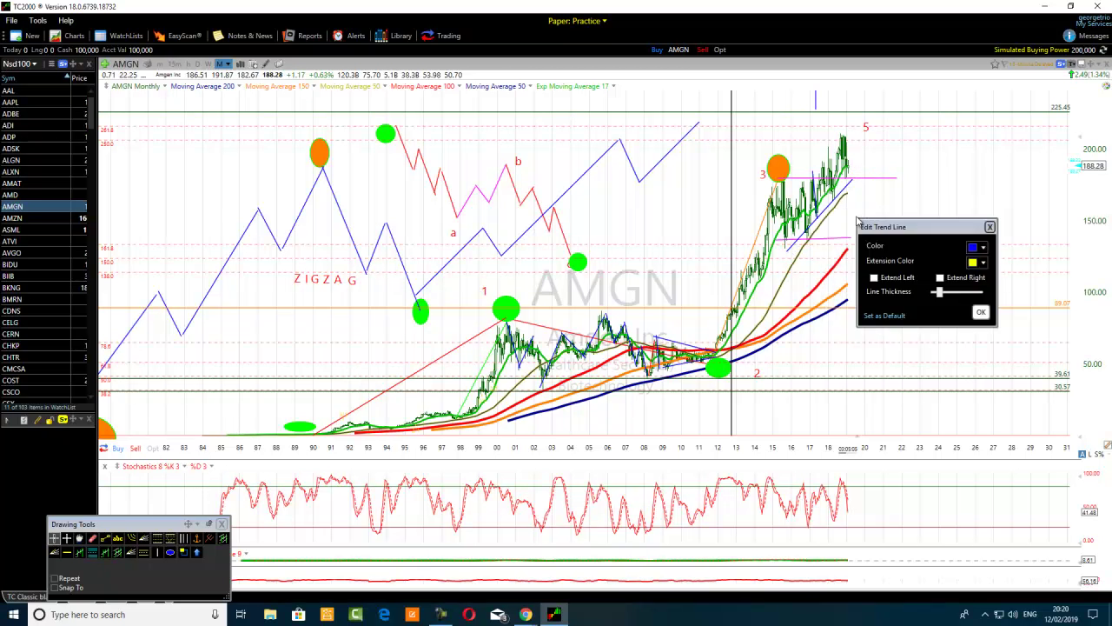
left_click(974, 247)
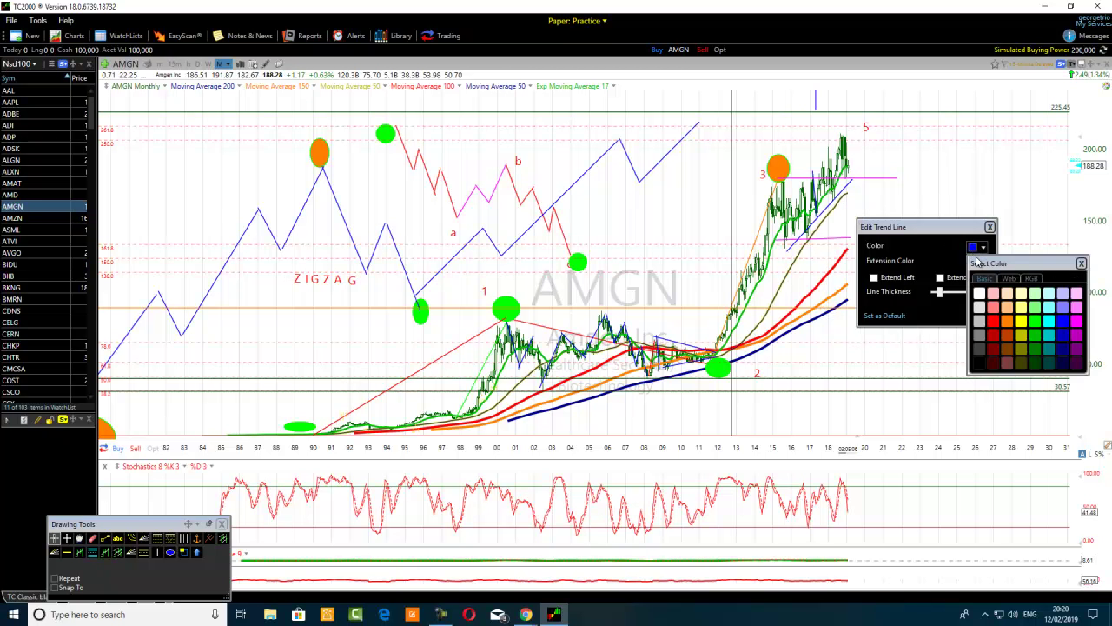
left_click(1077, 321)
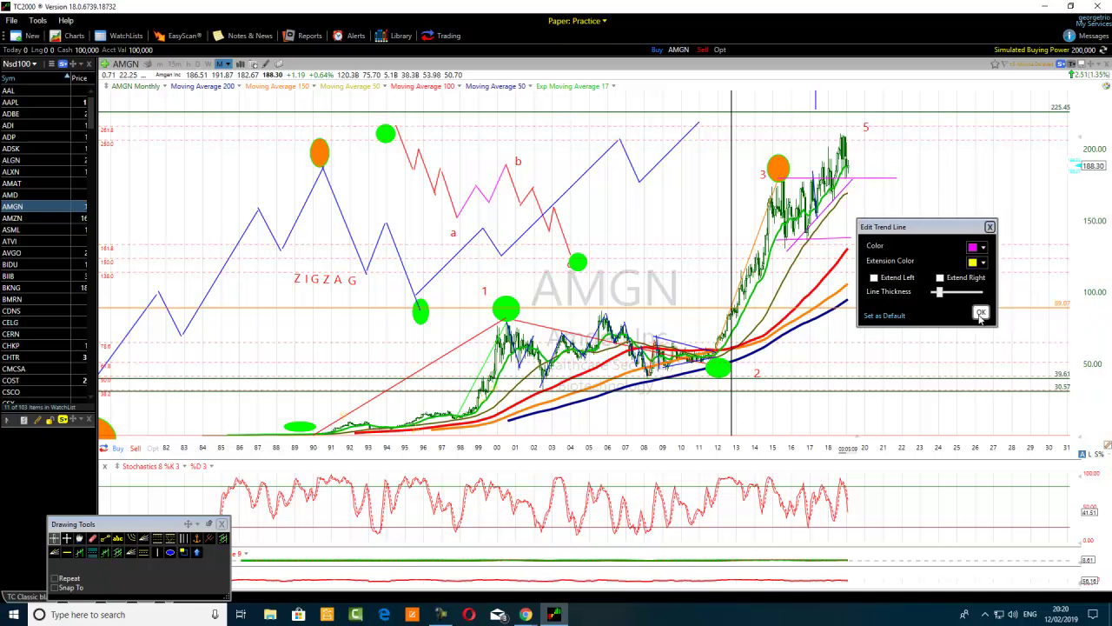
Step: Draw a near-vertical trend line from the wave 3 high down to the support line and colour it magenta
left_click(104, 538)
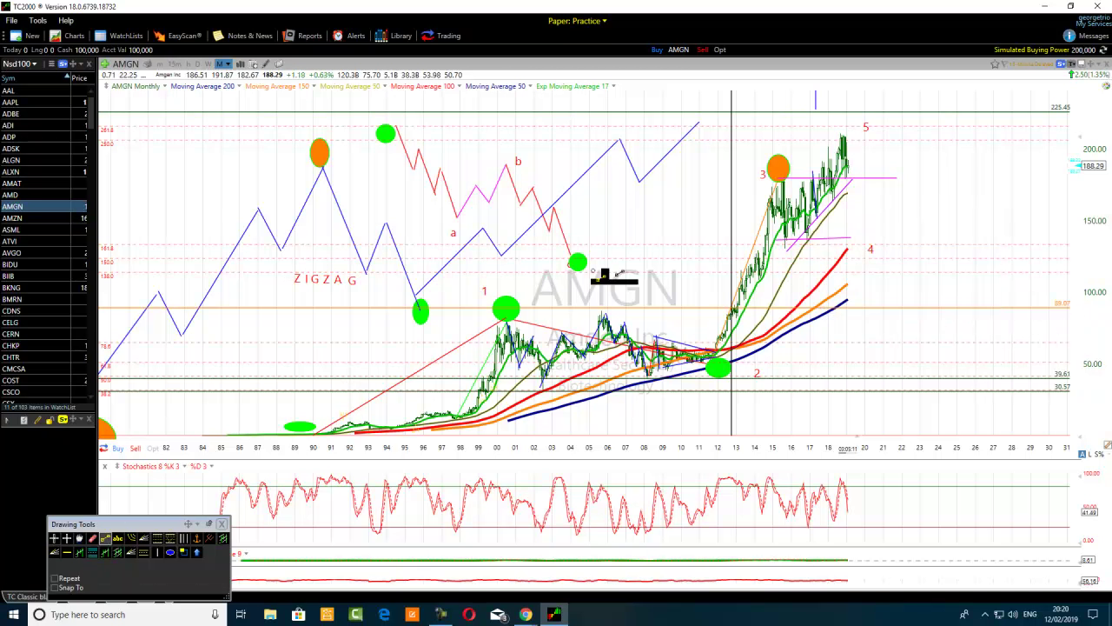
left_click_drag(777, 185, 779, 252)
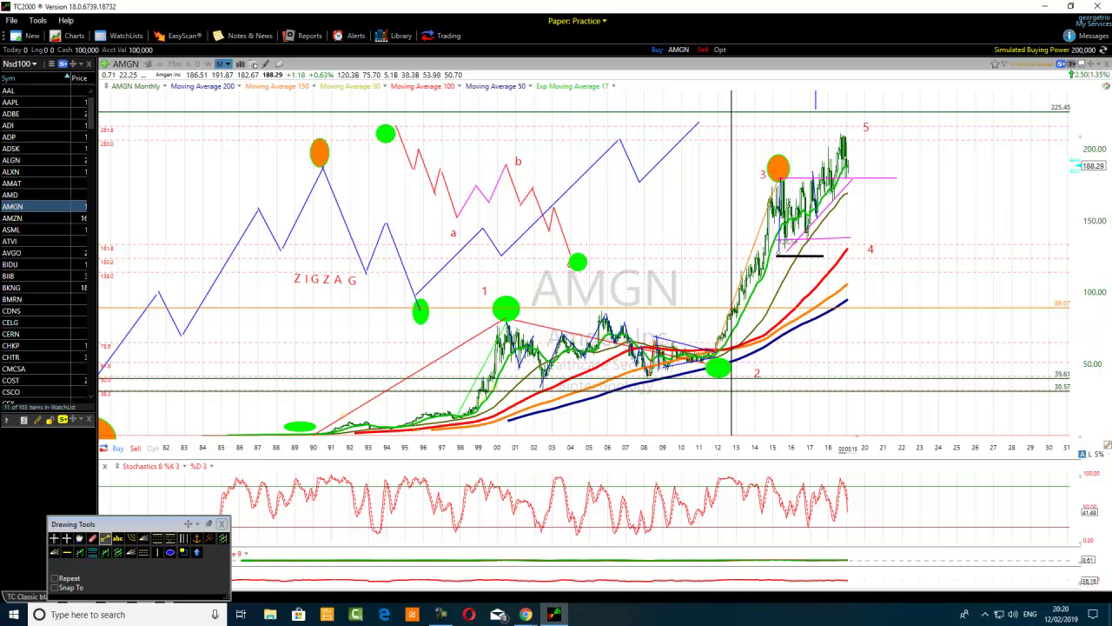
key("Delete")
right_click(780, 220)
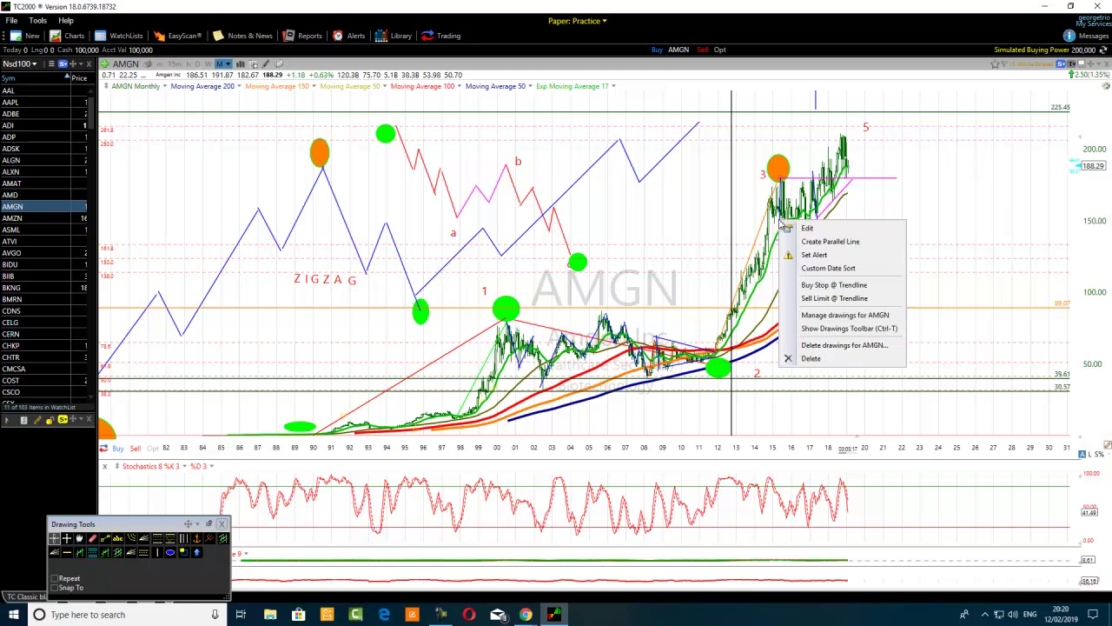
left_click(810, 233)
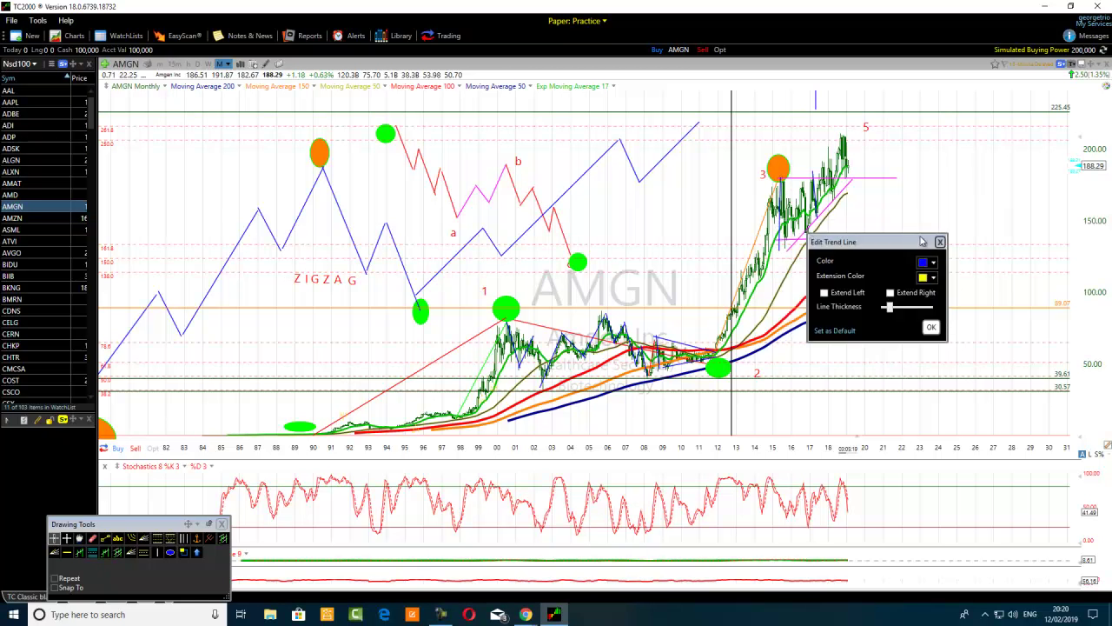
left_click(926, 263)
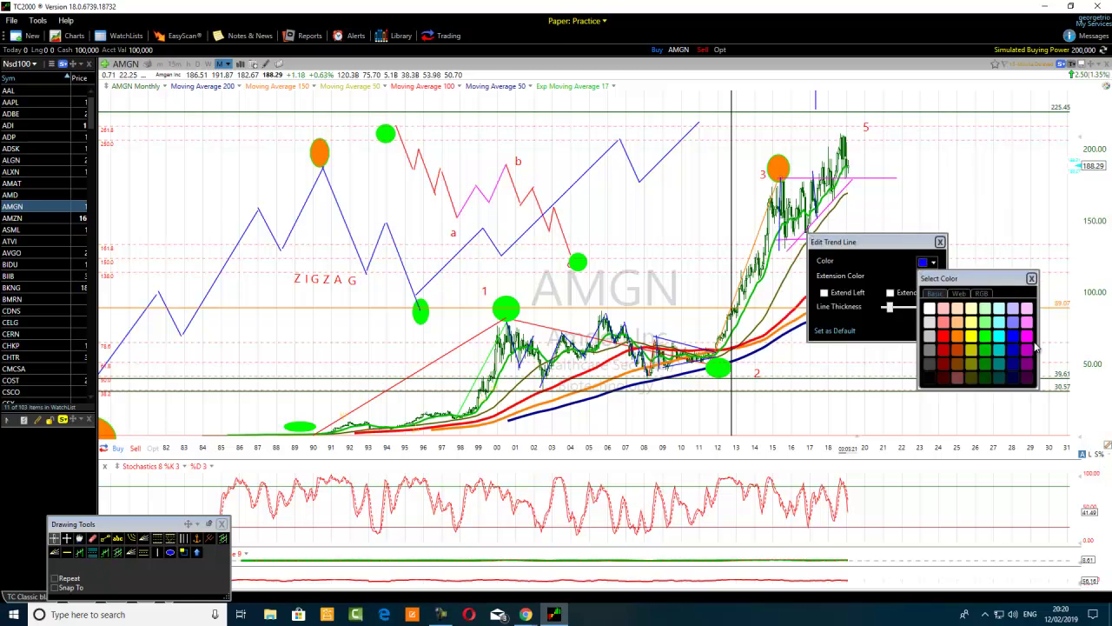
left_click(1027, 335)
left_click(931, 327)
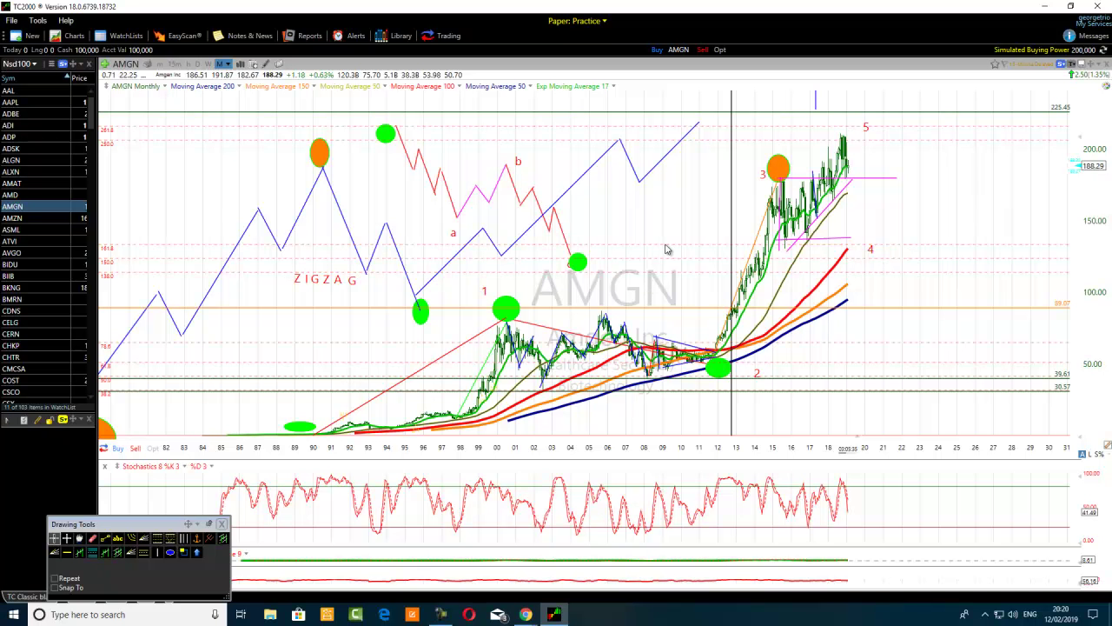
Step: Draw a steep trend line along the last rally into the wave 5 high and recolour it red
scroll(822, 239, "up", 3)
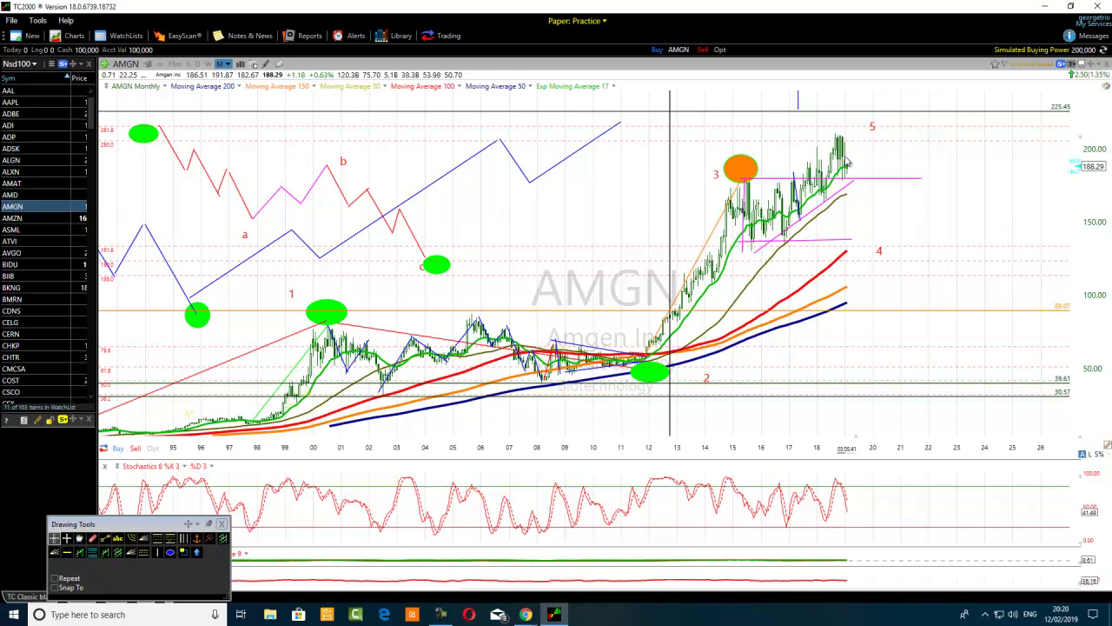
mouse_move(847, 180)
scroll(695, 286, "up", 3)
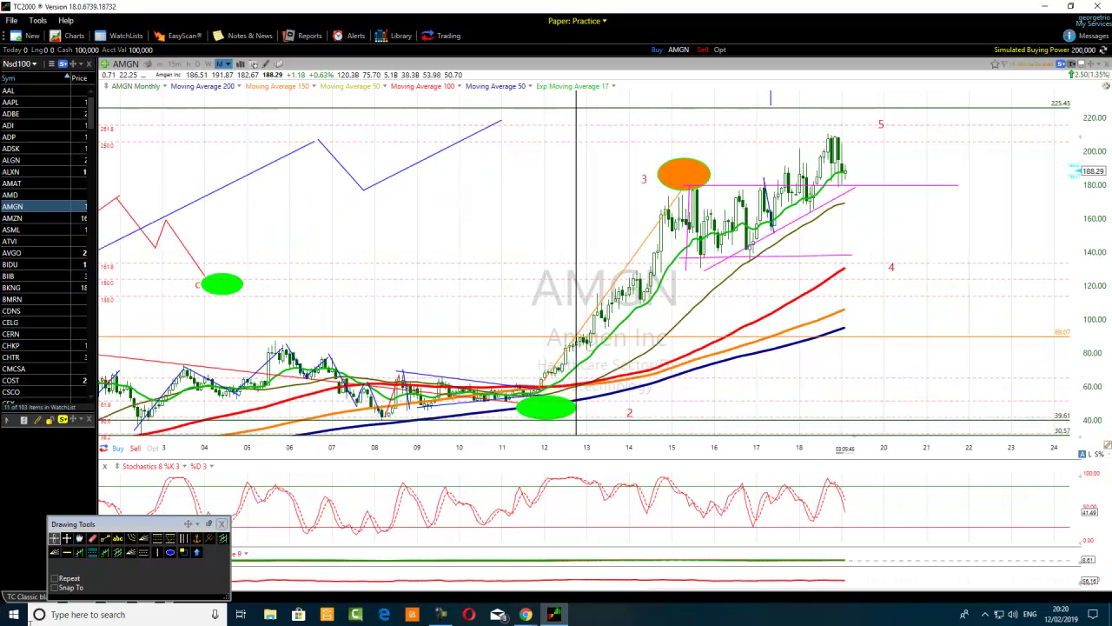
left_click(105, 538)
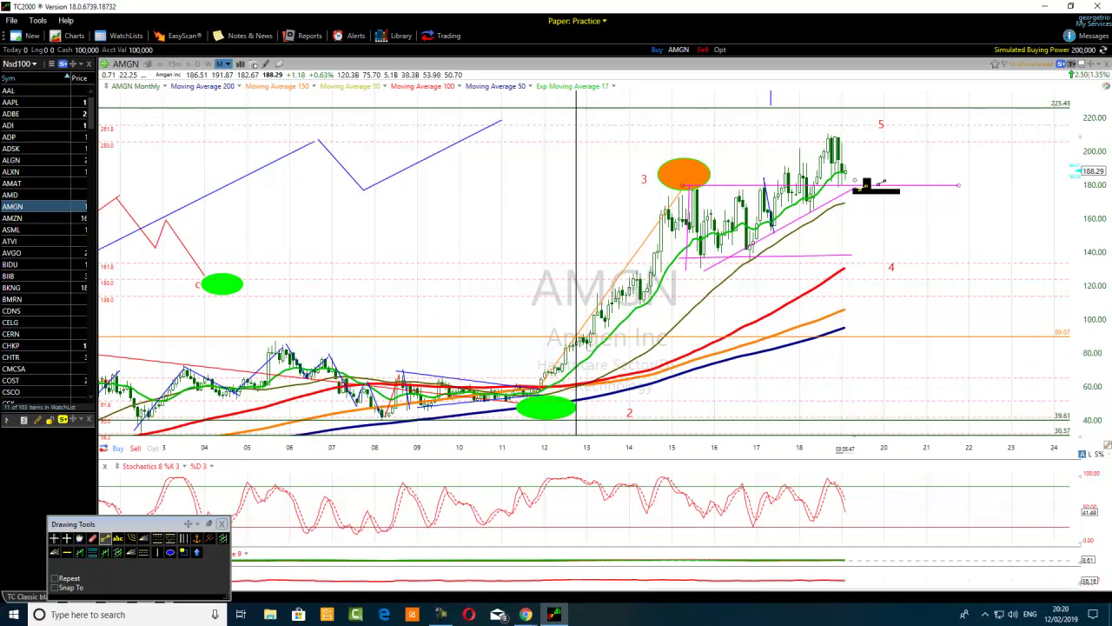
mouse_move(829, 208)
left_mouse_down()
mouse_move(841, 155)
mouse_move(832, 129)
left_mouse_up()
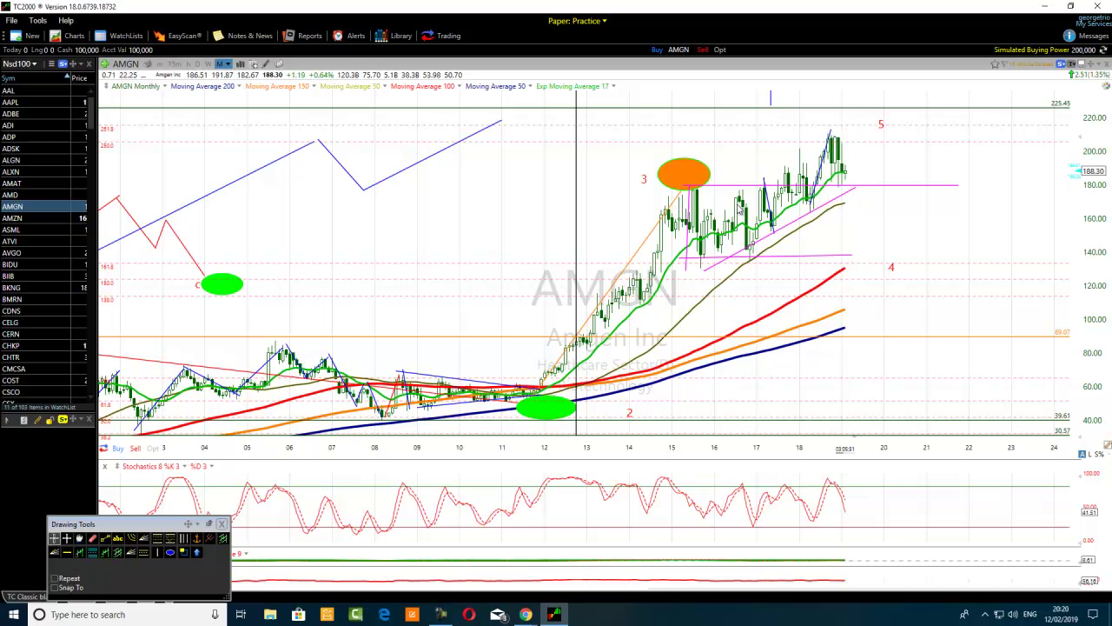
left_click(835, 170)
right_click(824, 168)
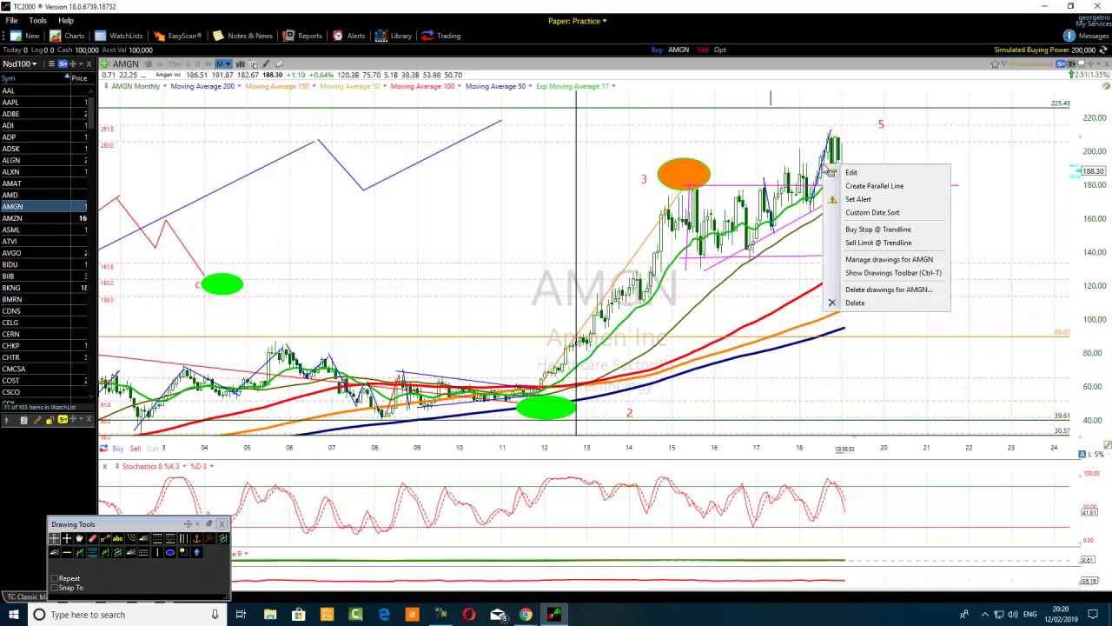
left_click(852, 173)
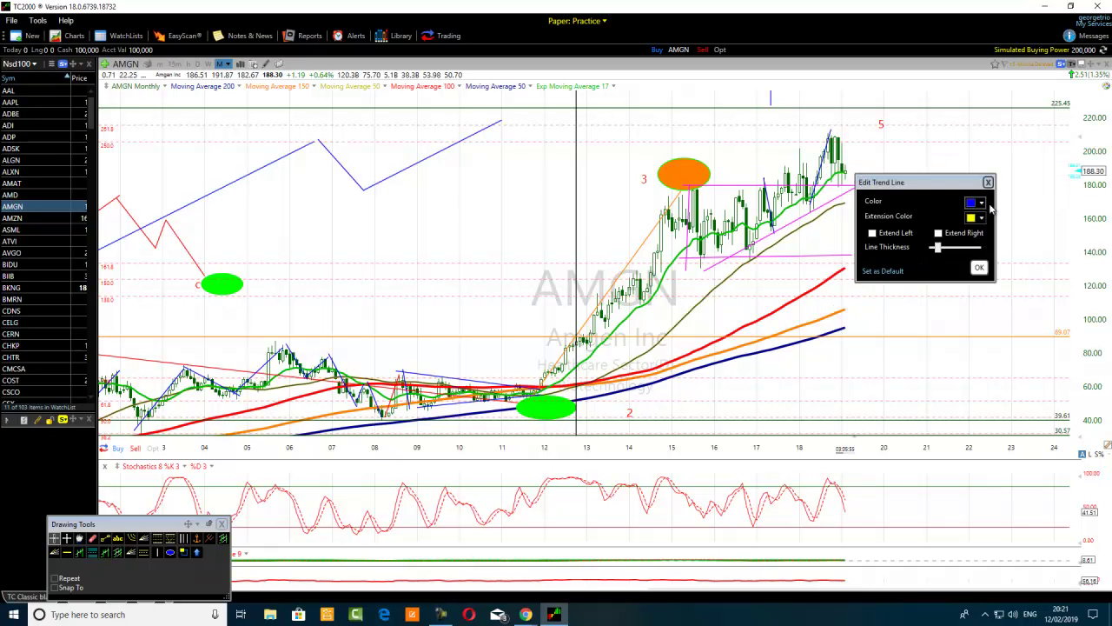
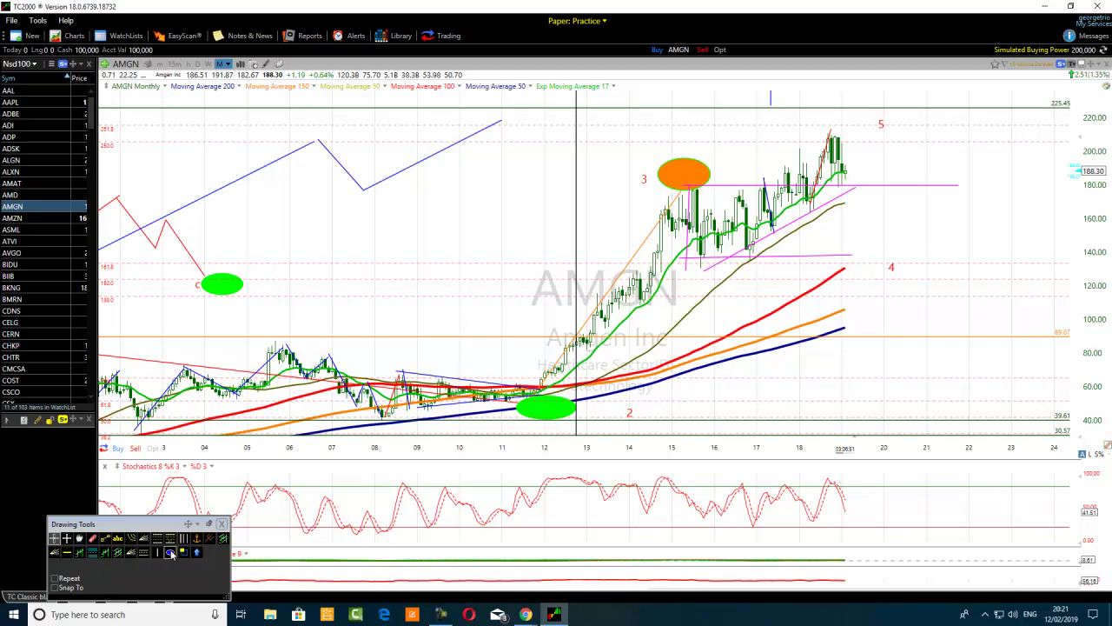
Step: Move the wave label 5 closer to the price peak, just under the 225.45 line
scroll(304, 498, "down", 2)
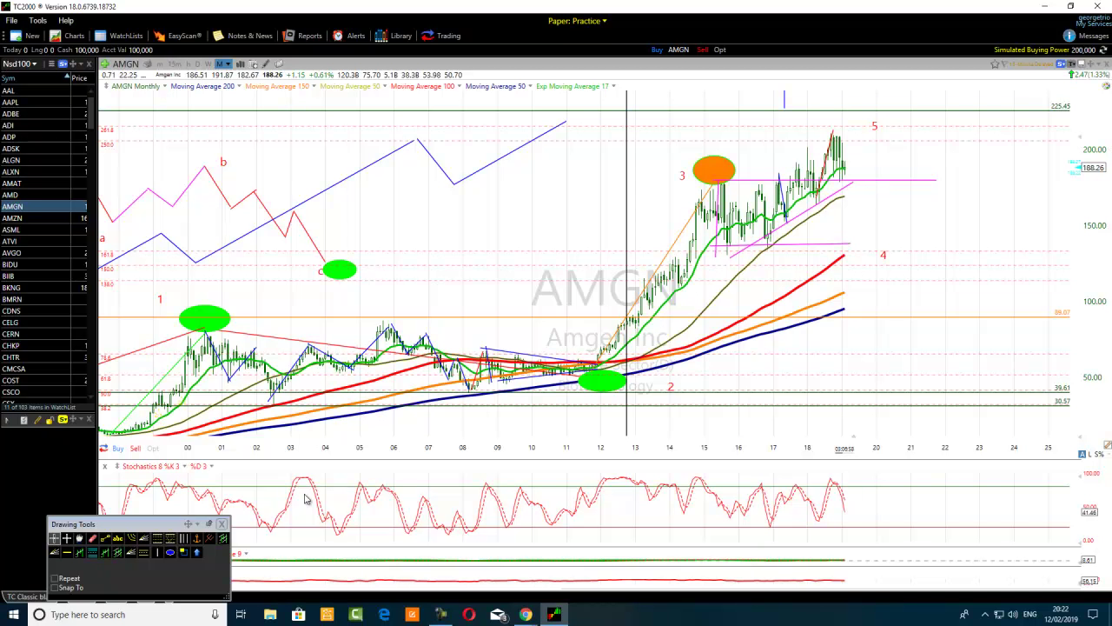
left_click(70, 555)
left_click(54, 537)
mouse_move(879, 127)
left_mouse_down()
mouse_move(829, 135)
mouse_move(865, 120)
left_mouse_up()
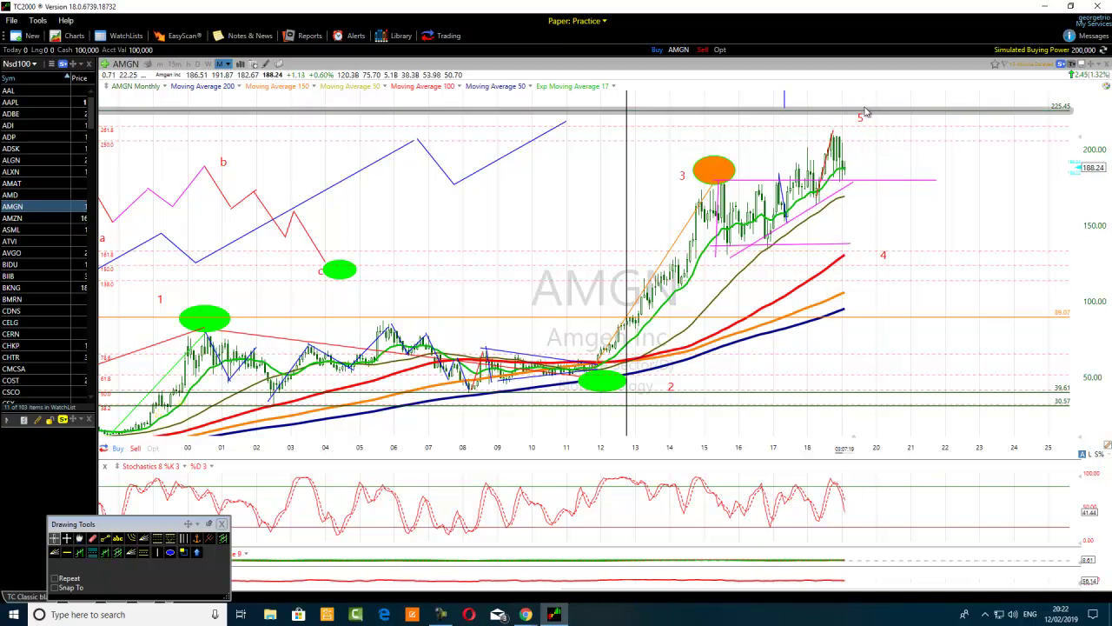
mouse_move(863, 123)
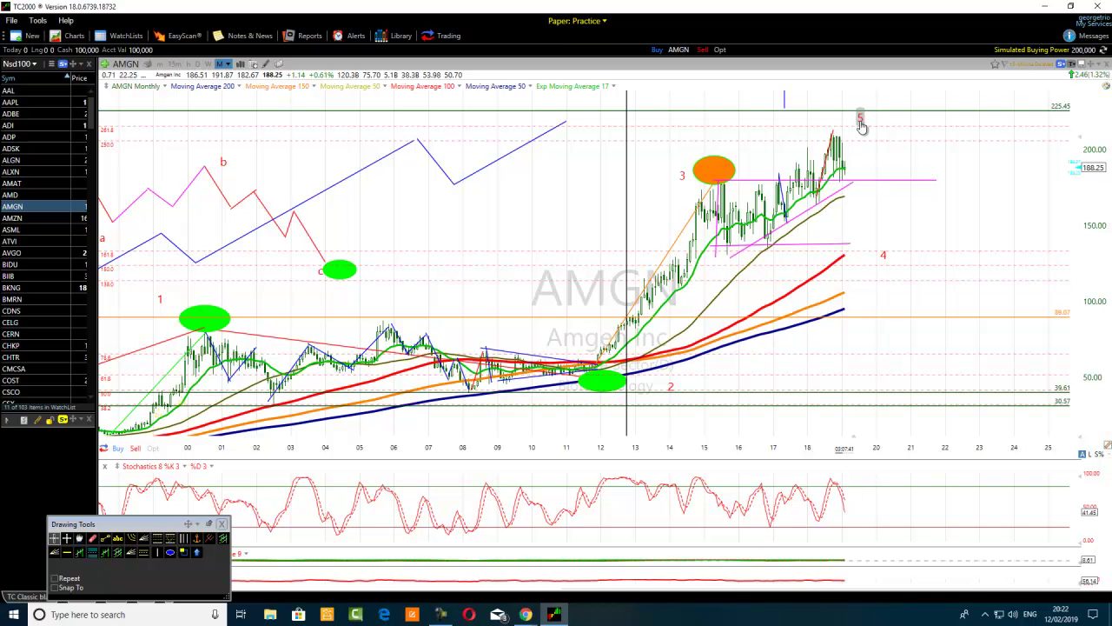
Step: Place a horizontal line across the chart at the wave 5 high, at about 209.9
scroll(591, 142, "down", 3)
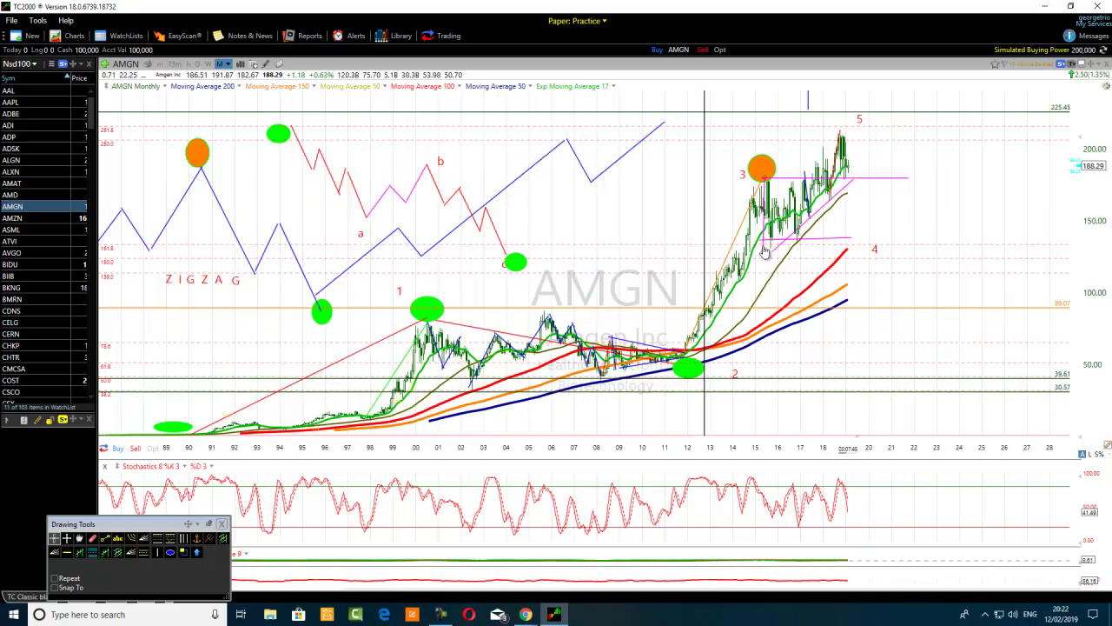
mouse_move(765, 252)
left_click(69, 556)
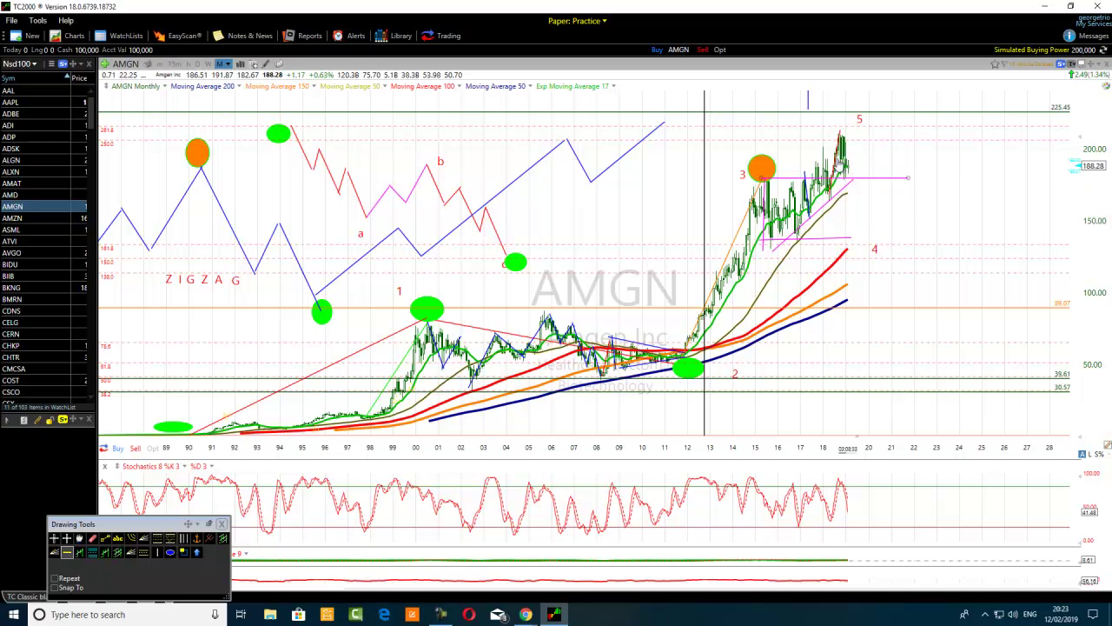
left_click(841, 136)
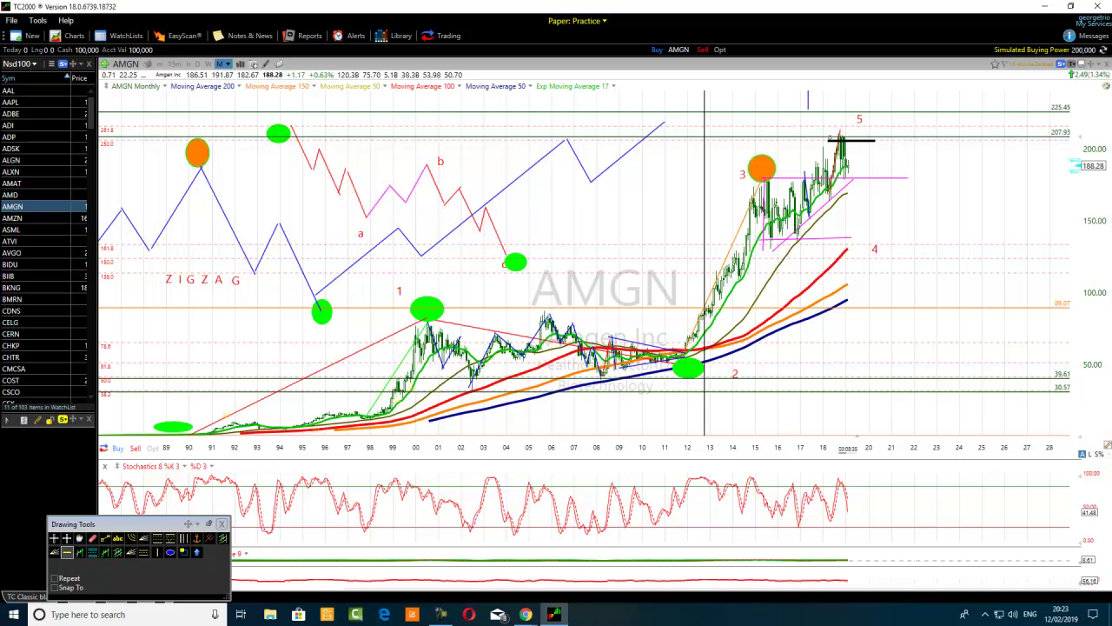
left_click_drag(841, 139, 839, 136)
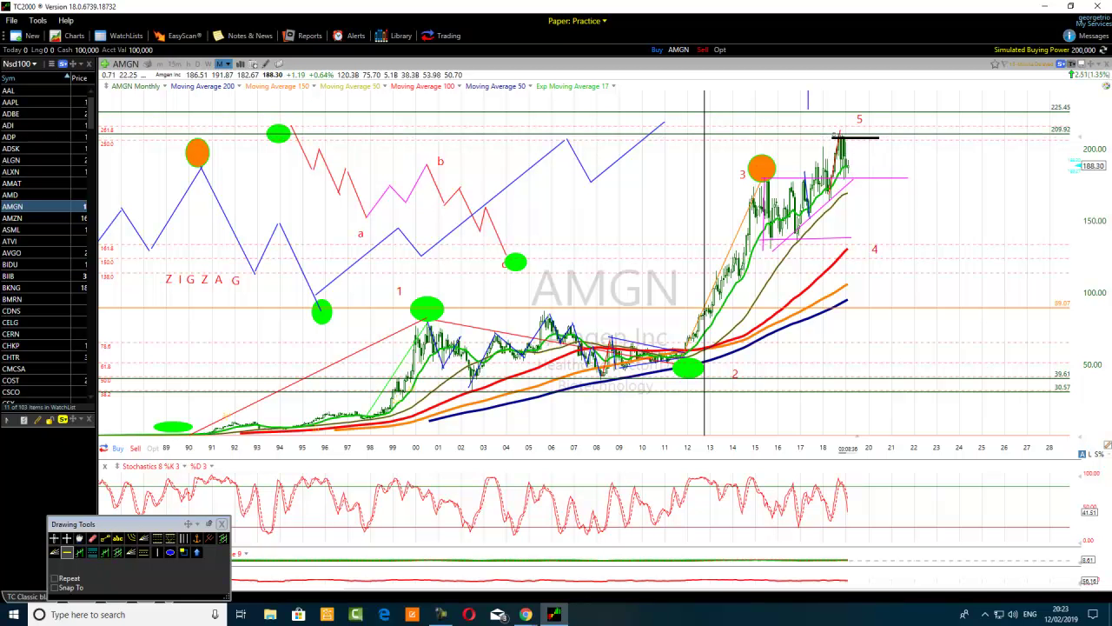
Step: Make the horizontal line at the wave 5 high much thicker
right_click(904, 139)
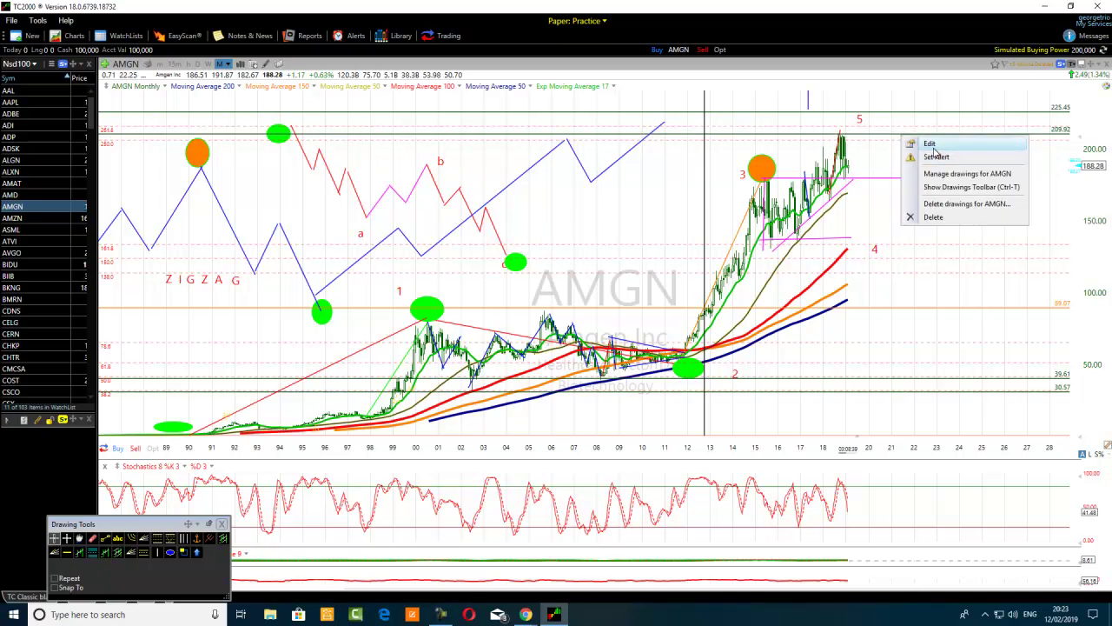
left_click(933, 145)
left_click_drag(1009, 221, 1043, 224)
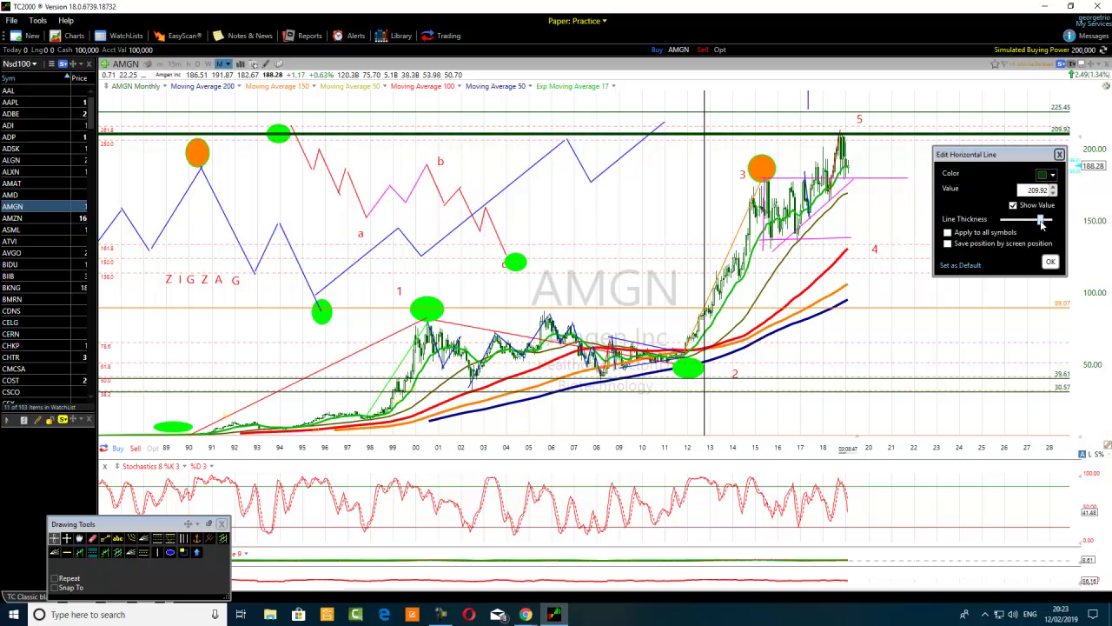
left_click(1050, 261)
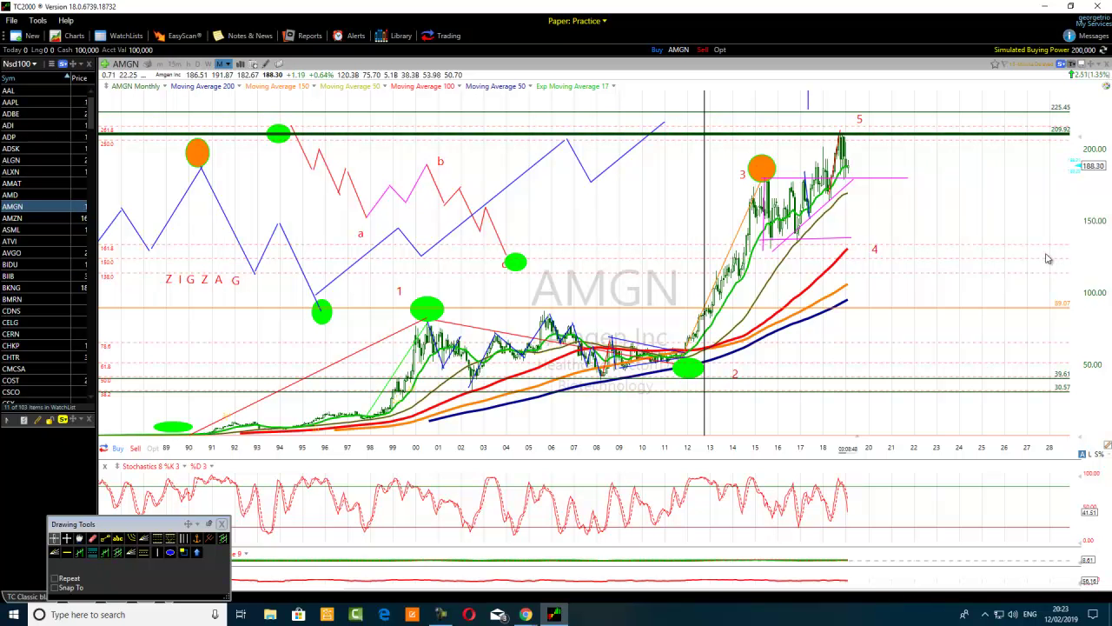
Step: Recolour the thick horizontal line at the wave 5 high to orange
right_click(922, 139)
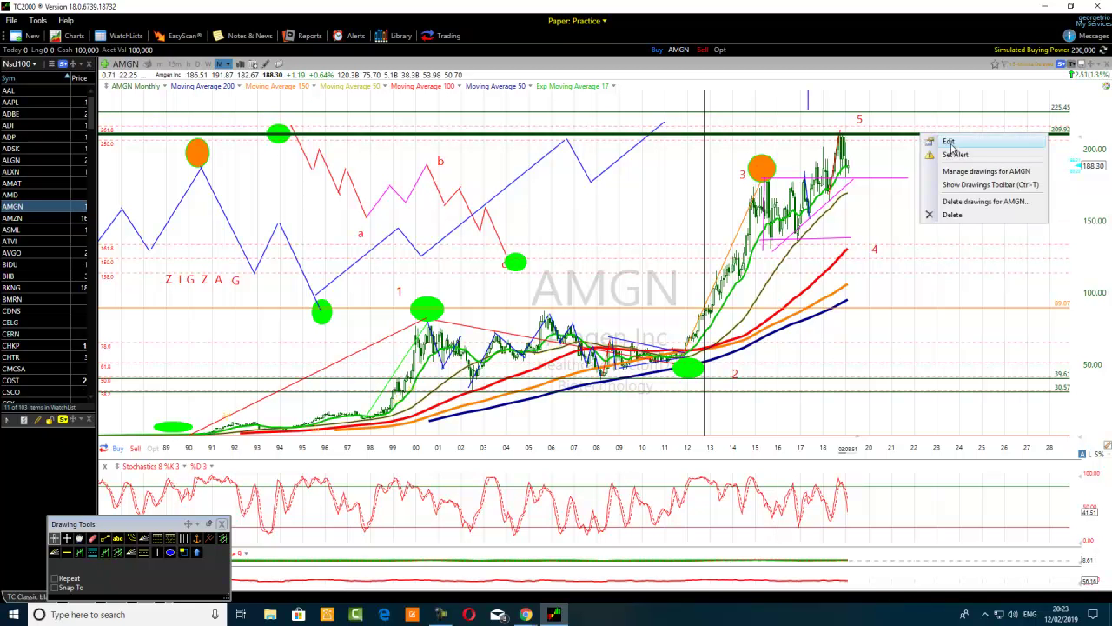
left_click(952, 148)
left_click(1065, 174)
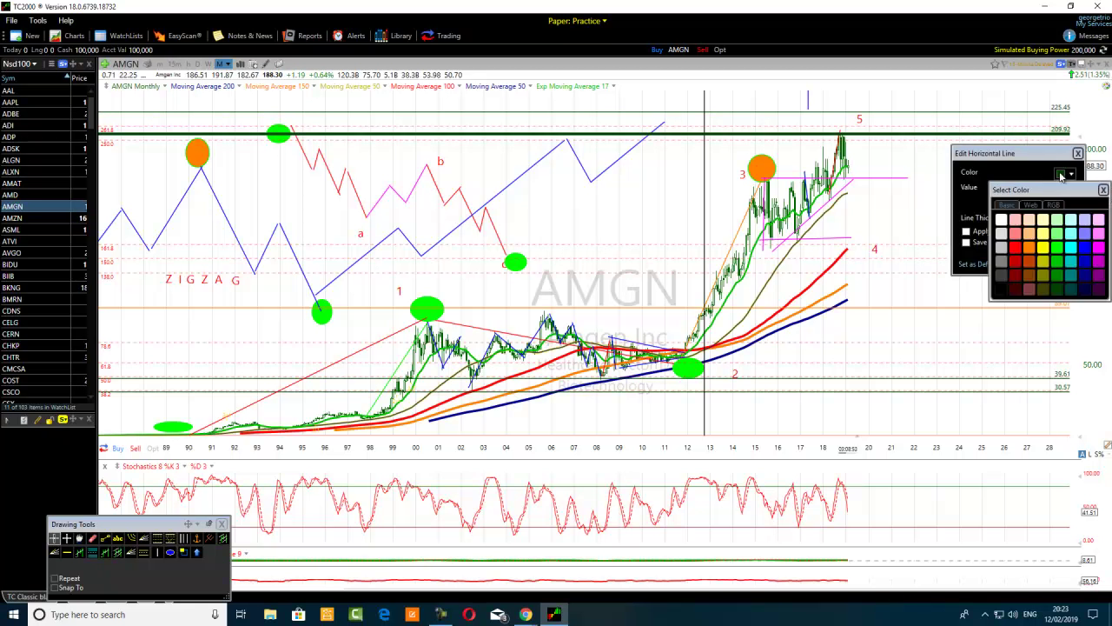
left_click(1032, 249)
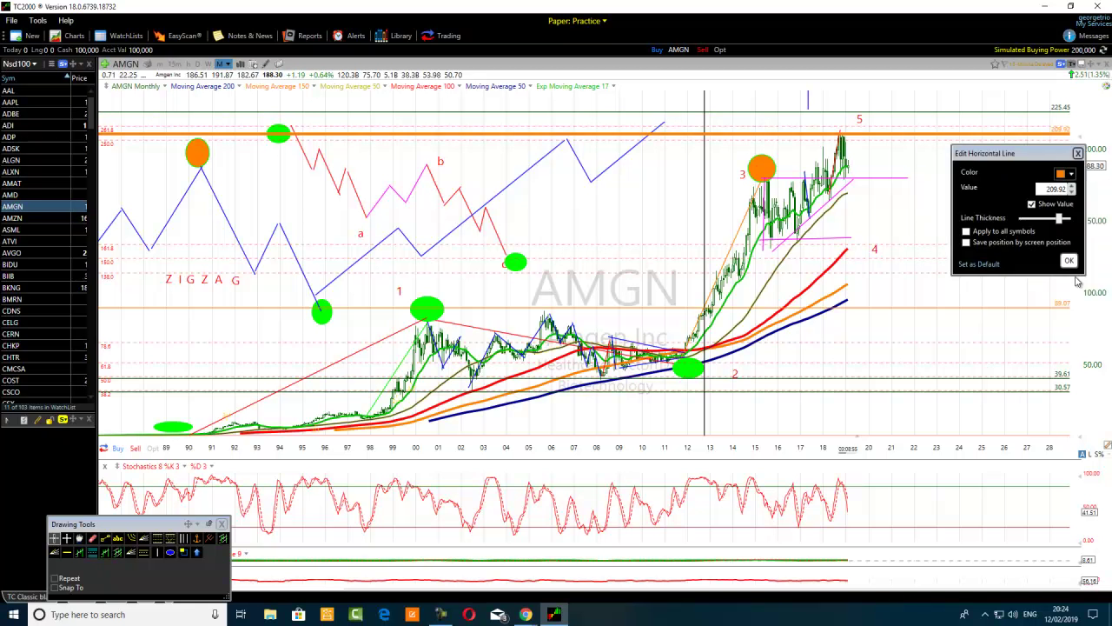
left_click(1069, 260)
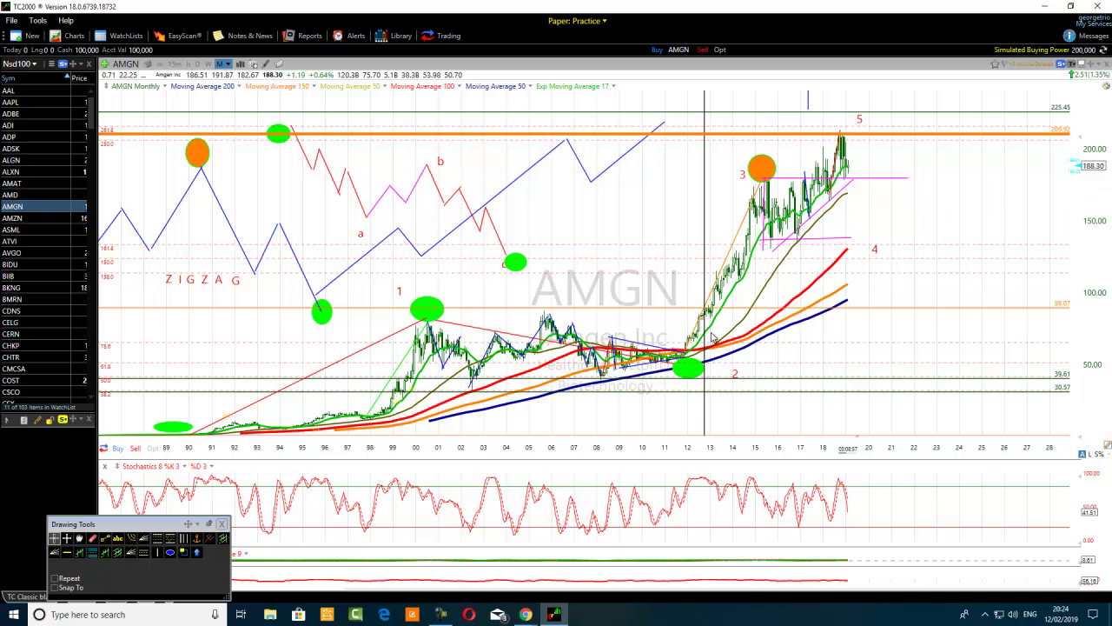
Step: Draw a second steep trend line just beside the red one, from the 2018 low up past the wave 5 high
left_click(841, 133)
scroll(1001, 171, "up", 4)
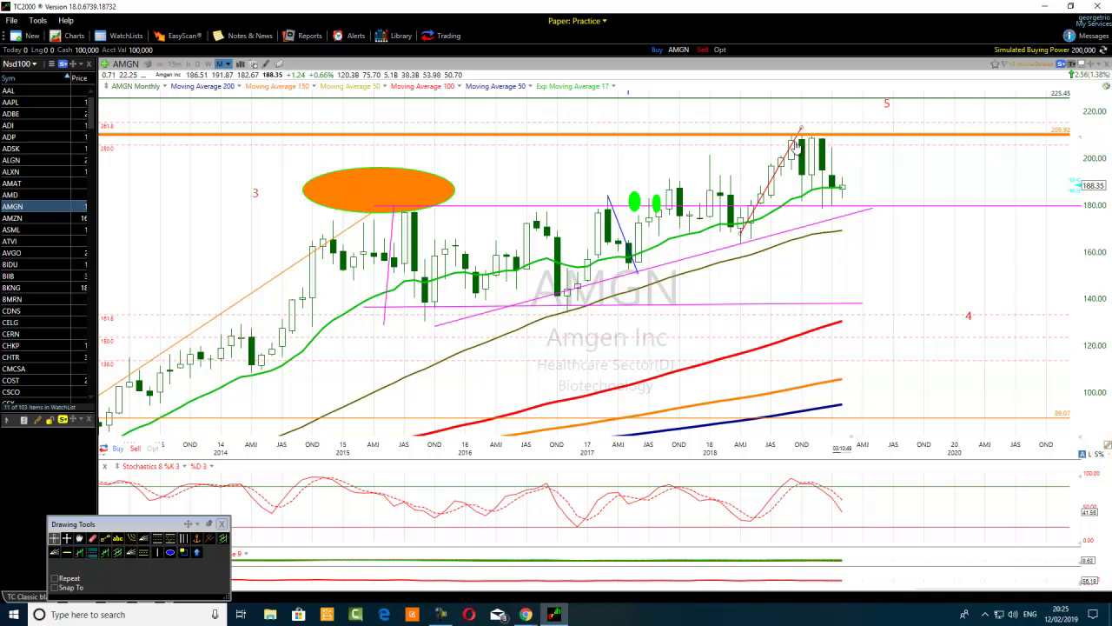
mouse_move(794, 146)
scroll(556, 322, "down", 2)
scroll(556, 321, "down", 2)
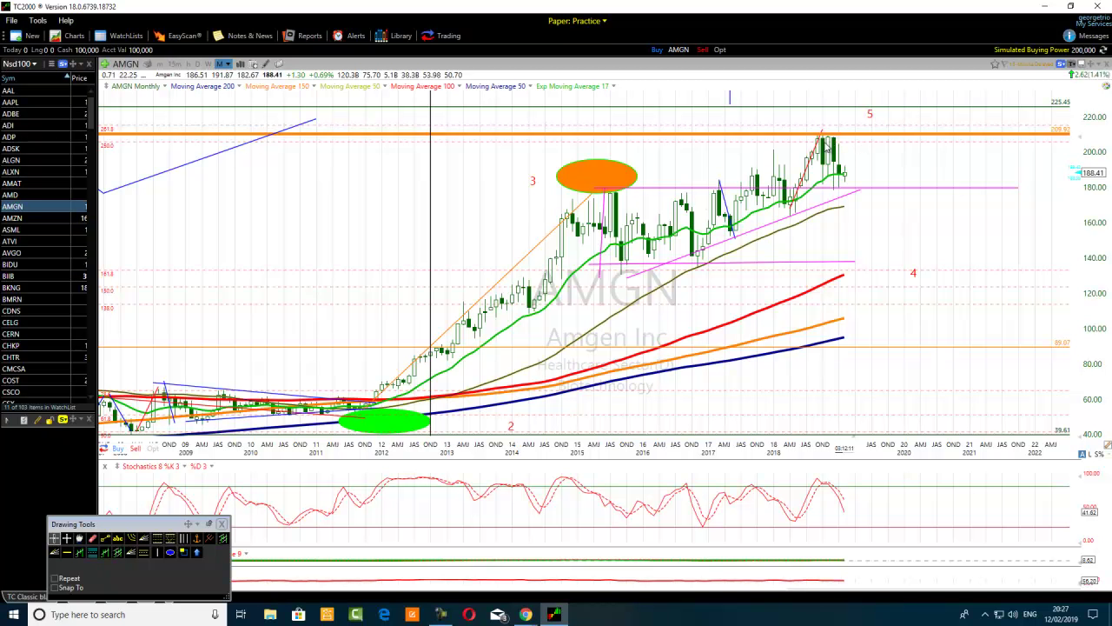
left_click(105, 539)
scroll(763, 237, "up", 3)
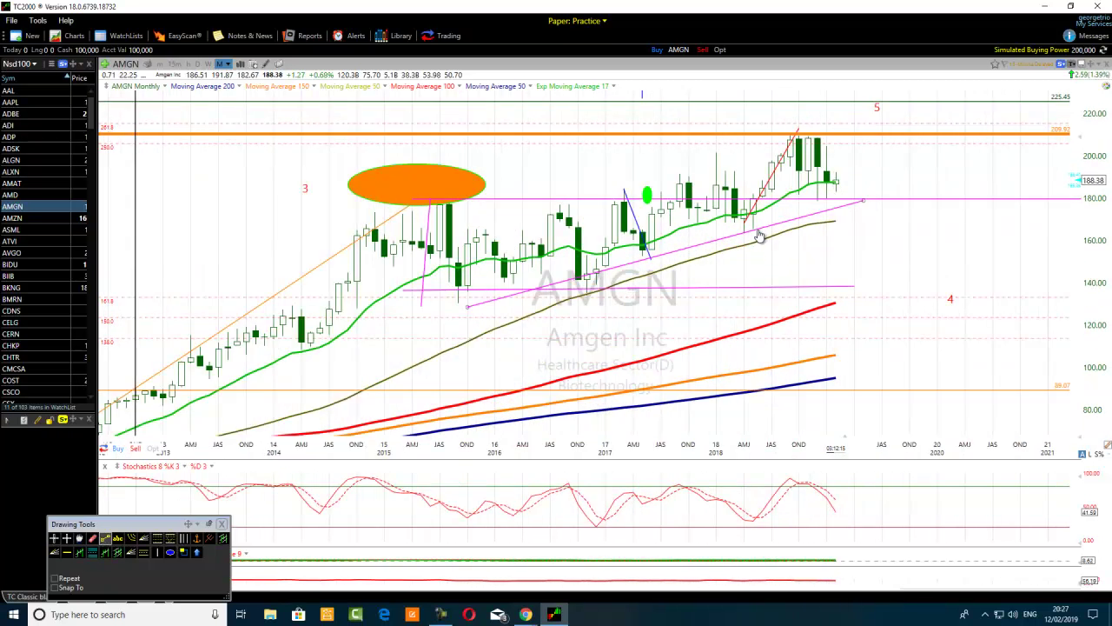
left_click_drag(752, 229, 808, 120)
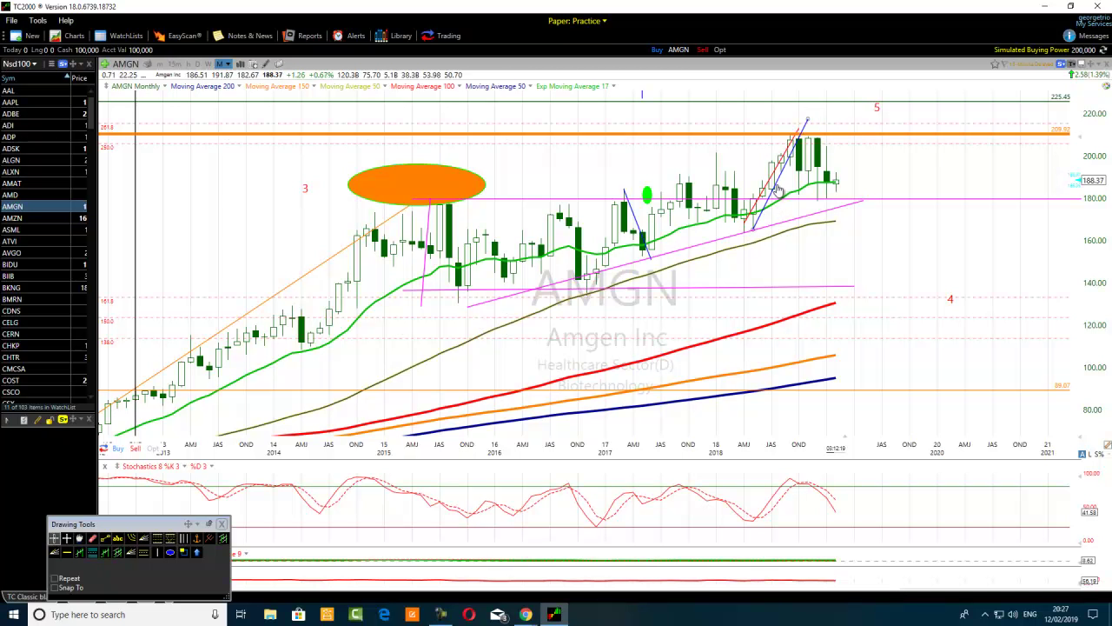
Step: Recolour the new steep trend line beside the red one to dark green
right_click(776, 190)
left_click(806, 198)
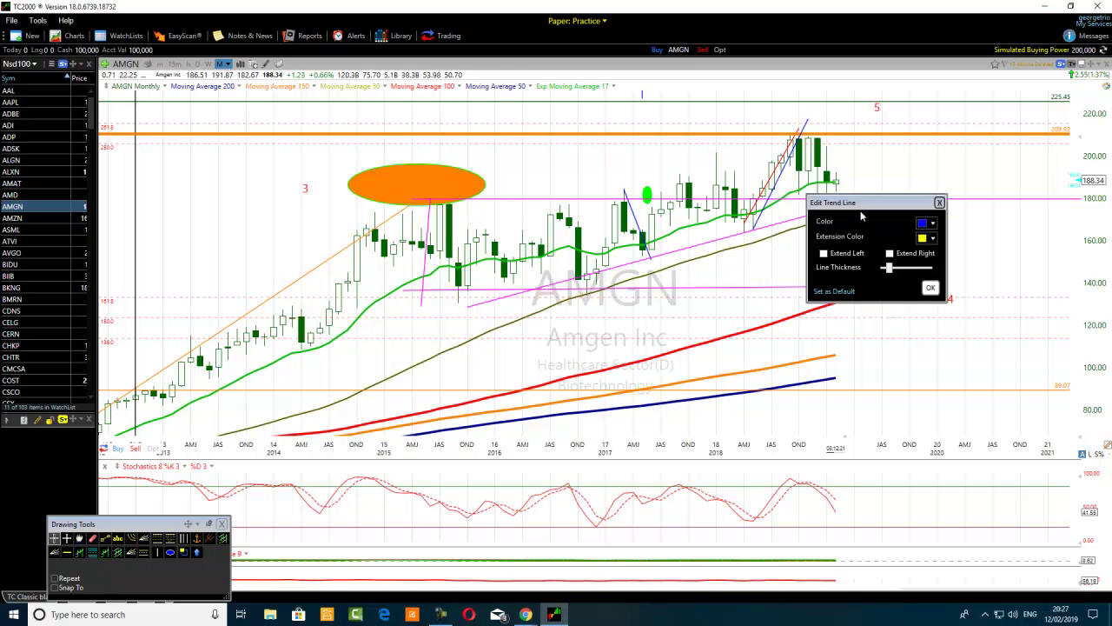
left_click(931, 227)
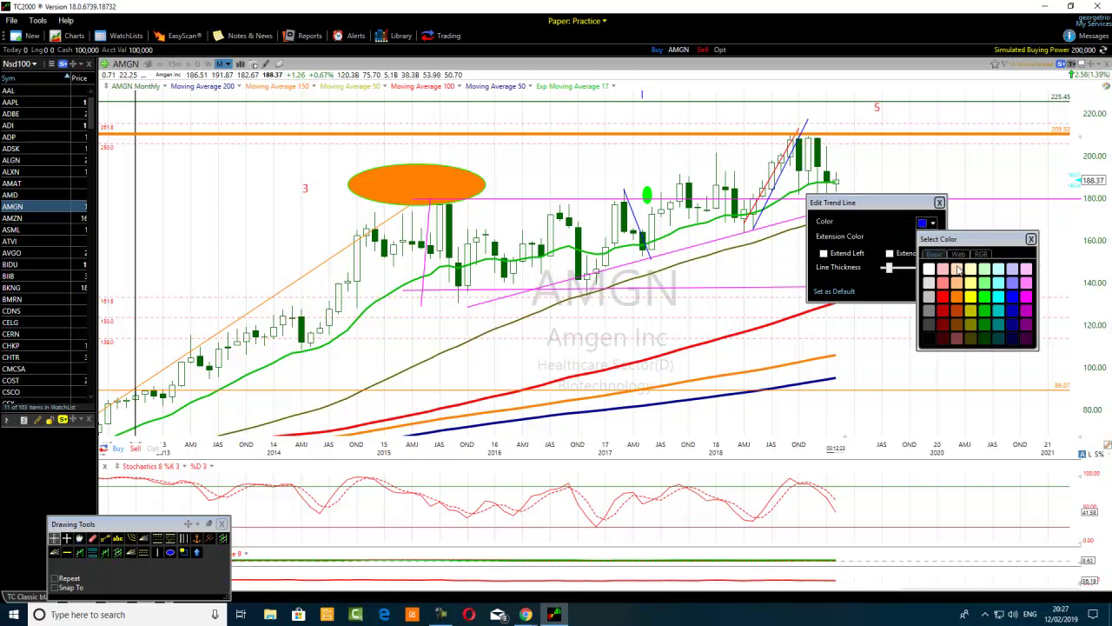
left_click(984, 311)
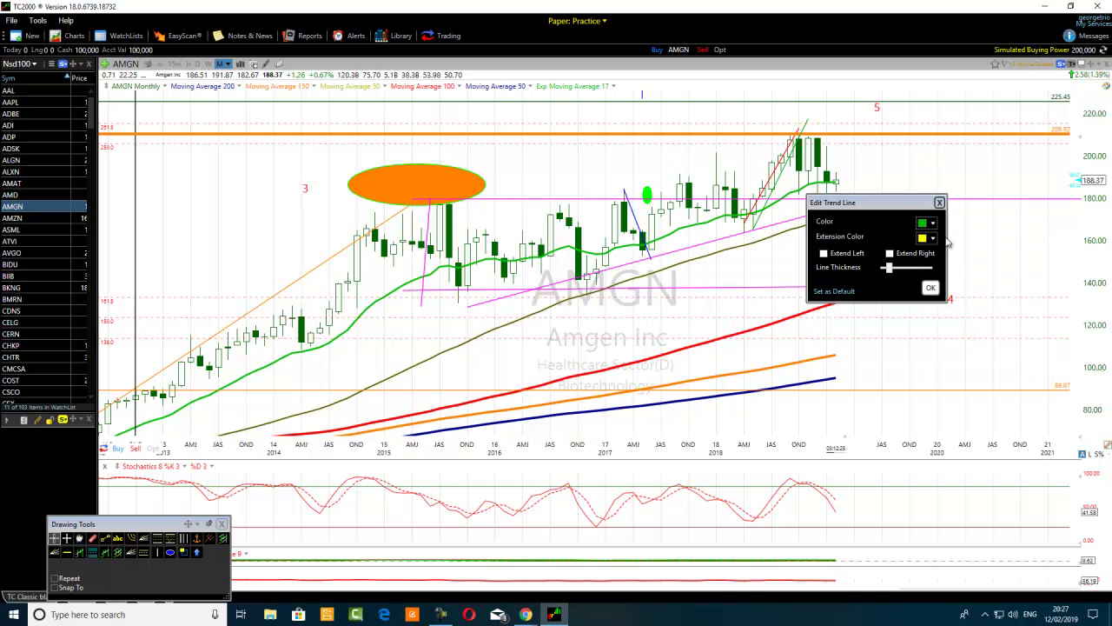
left_click(927, 228)
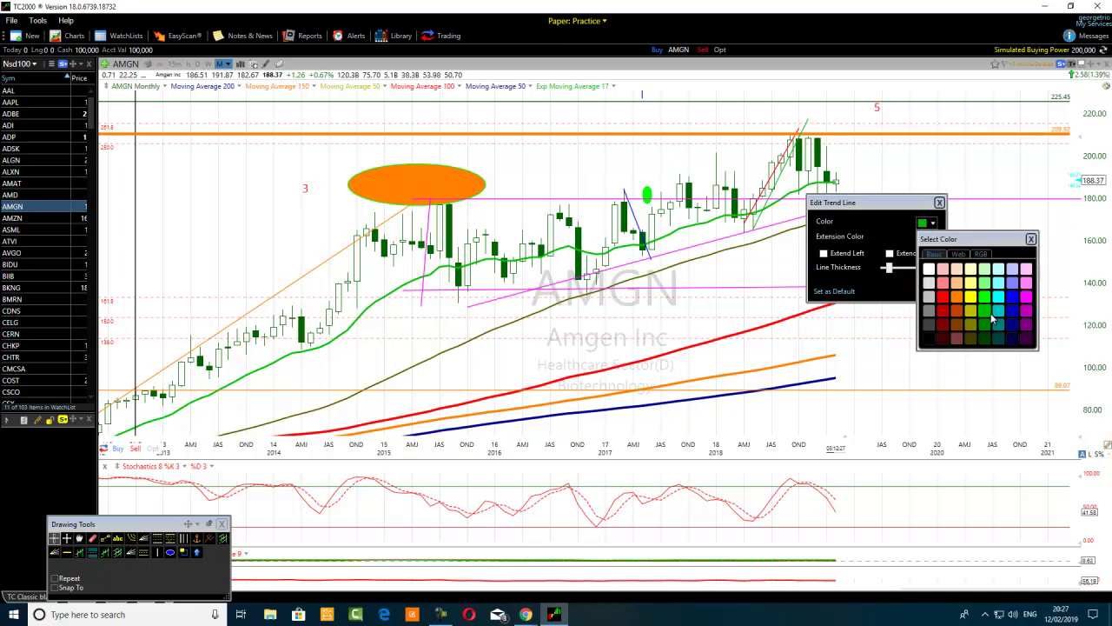
left_click(987, 327)
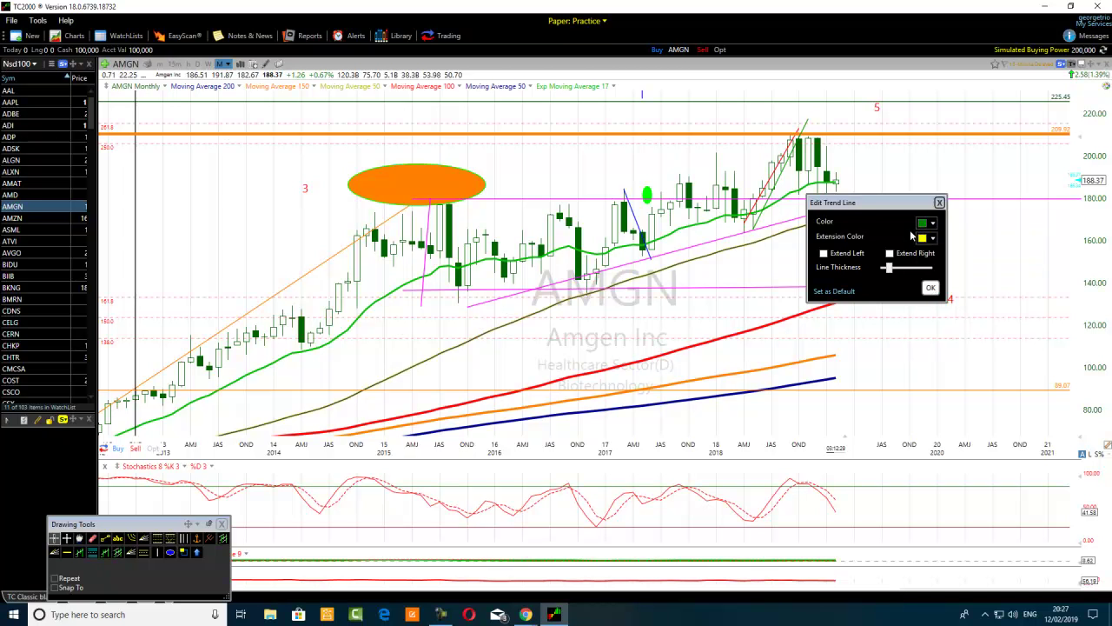
left_click(929, 287)
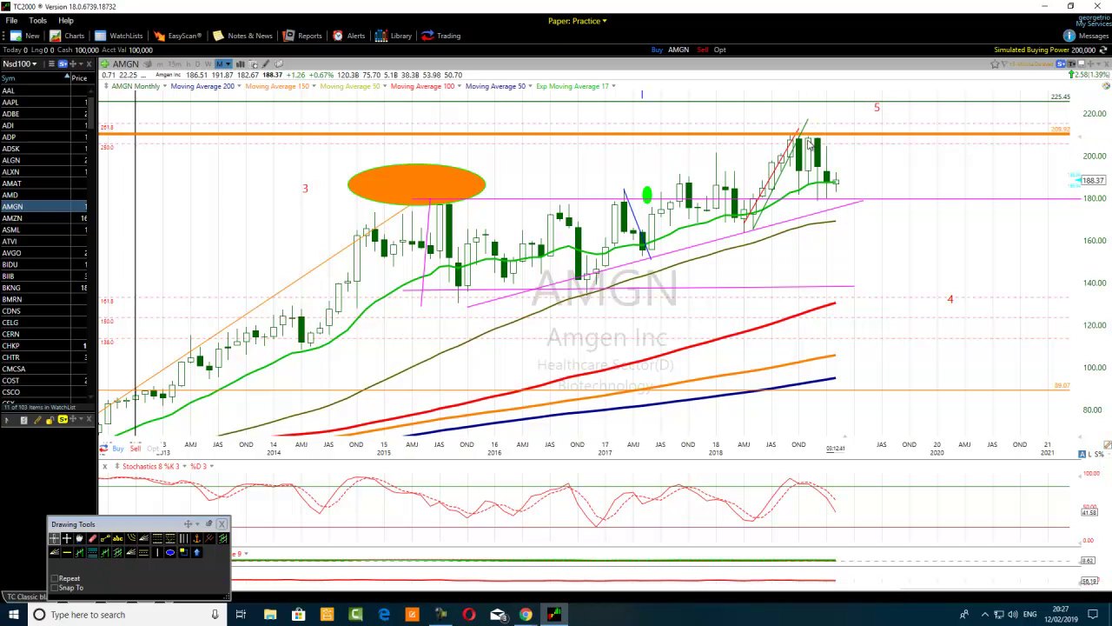
Step: Examine the candles pulling back from the wave 5 high and read the price level of the magenta horizontal line beneath them
scroll(810, 147, "up", 2)
scroll(762, 221, "up", 2)
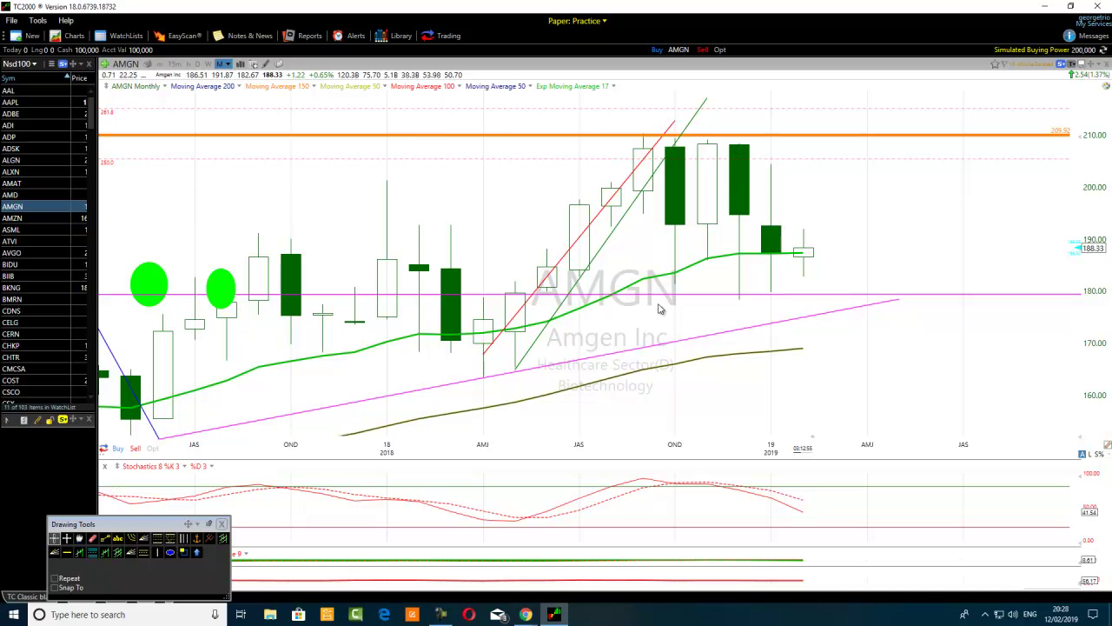
scroll(664, 308, "down", 5)
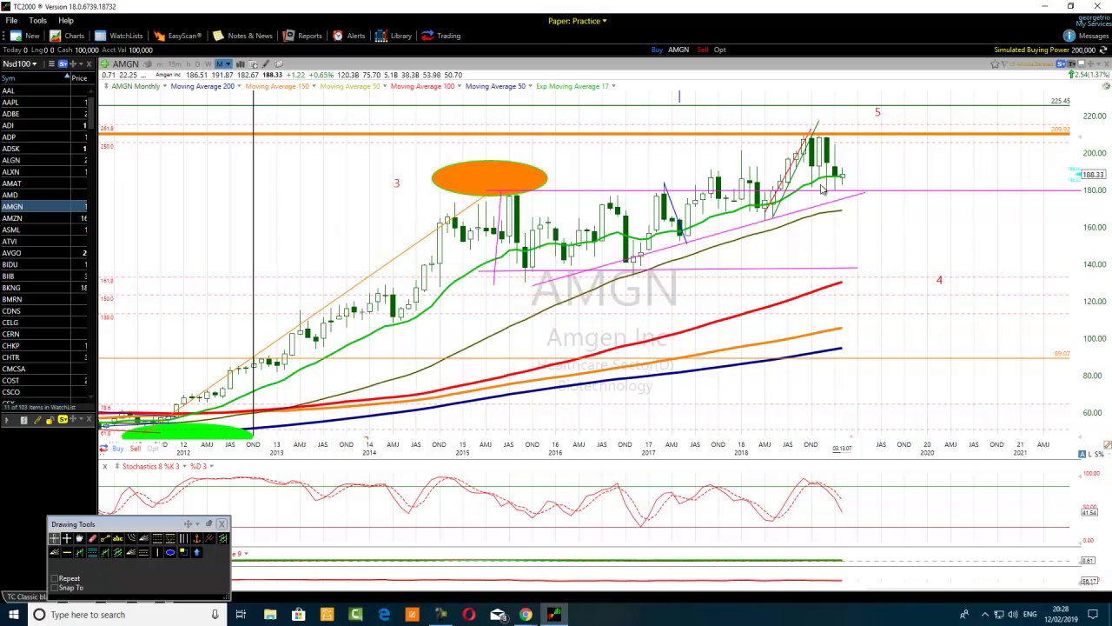
mouse_move(827, 196)
scroll(819, 206, "up", 2)
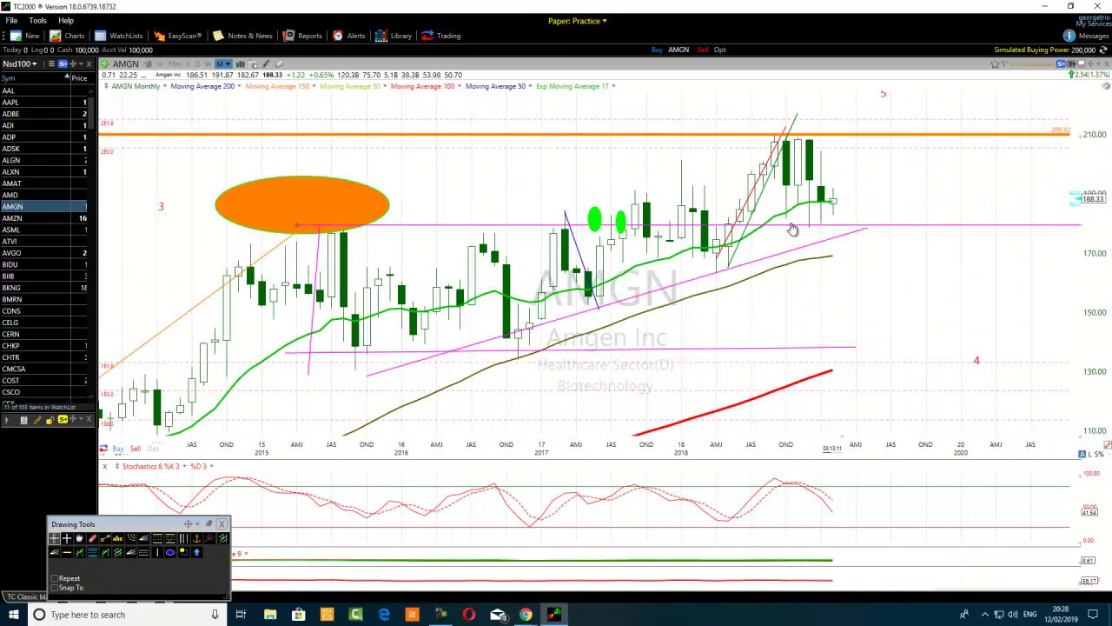
left_click_drag(942, 211, 943, 230)
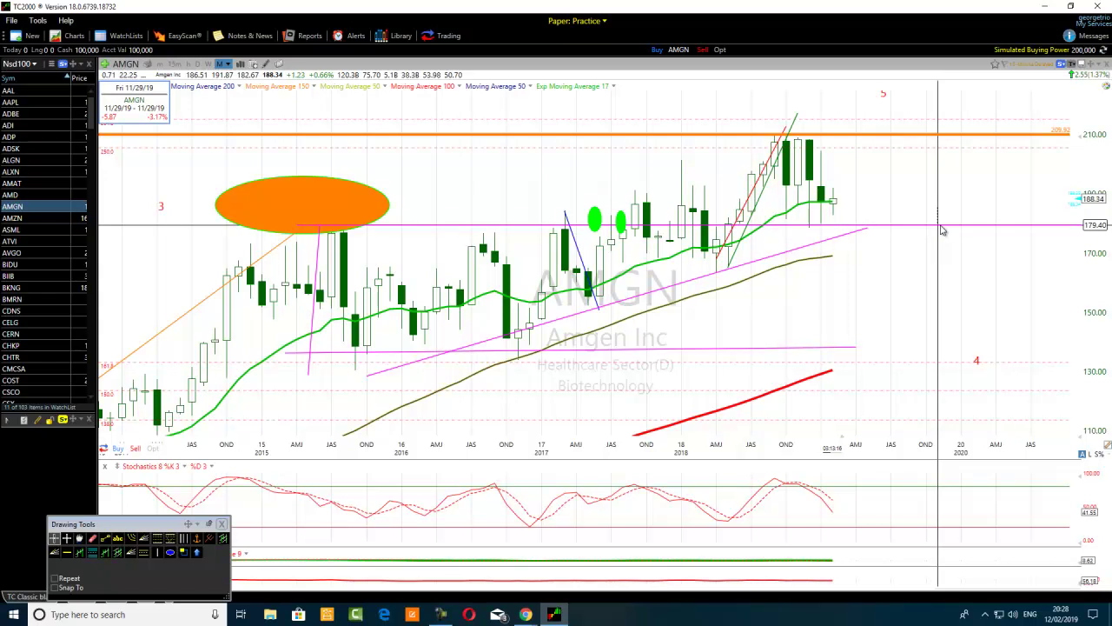
left_click_drag(943, 231, 943, 231)
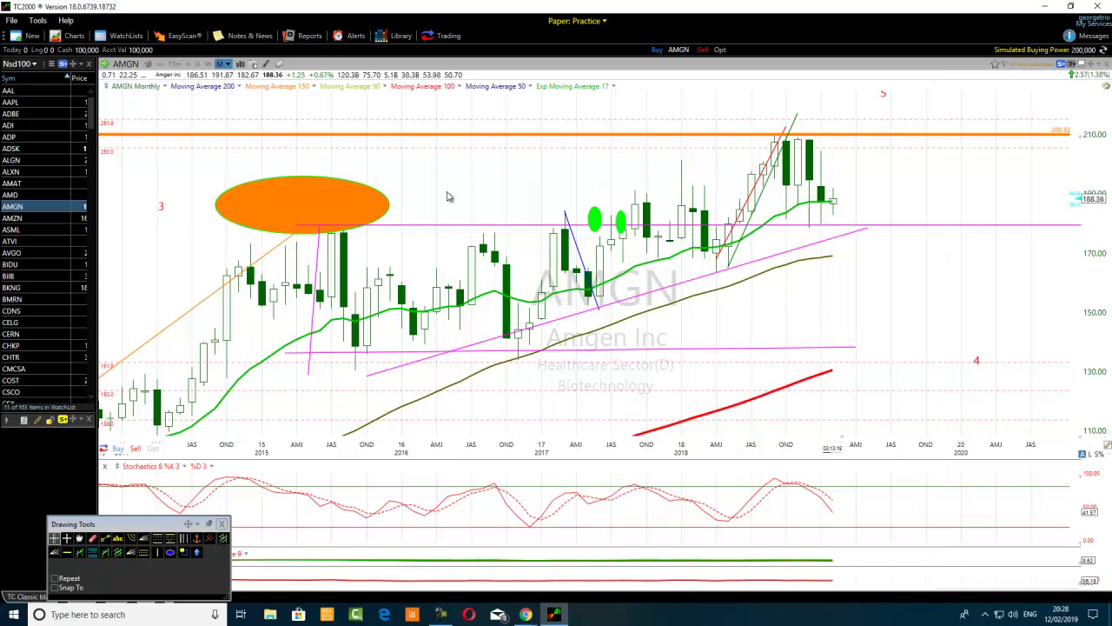
Step: Examine the full structure from wave 1 to wave 5 alongside the zigzag sketch, including a closer look at the wave 5 rally
scroll(443, 217, "down", 2)
scroll(438, 288, "down", 4)
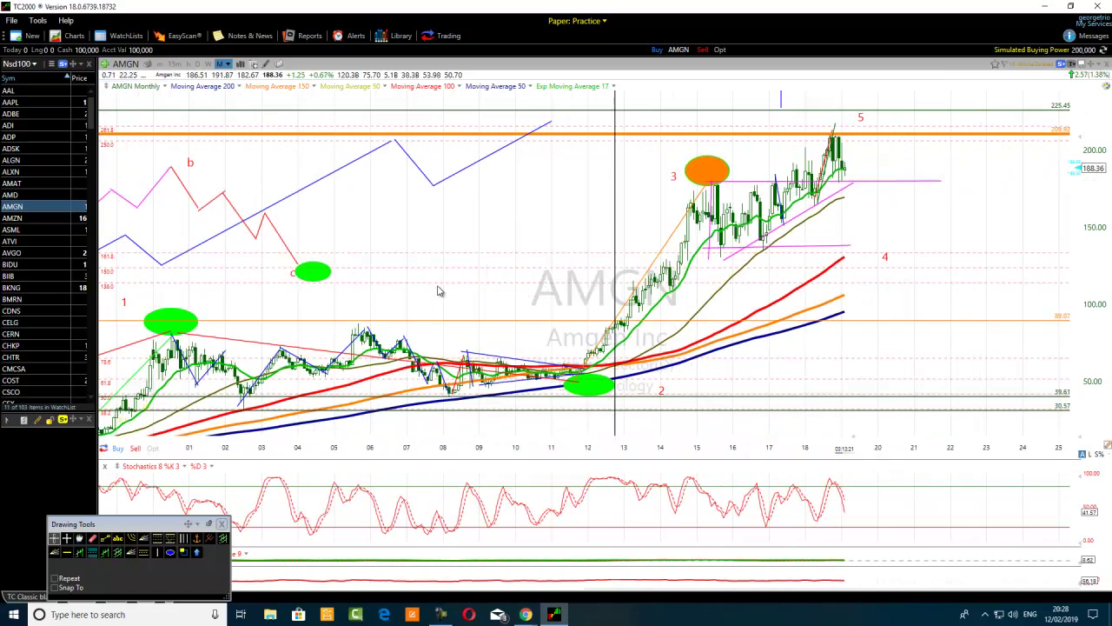
scroll(439, 291, "down", 1)
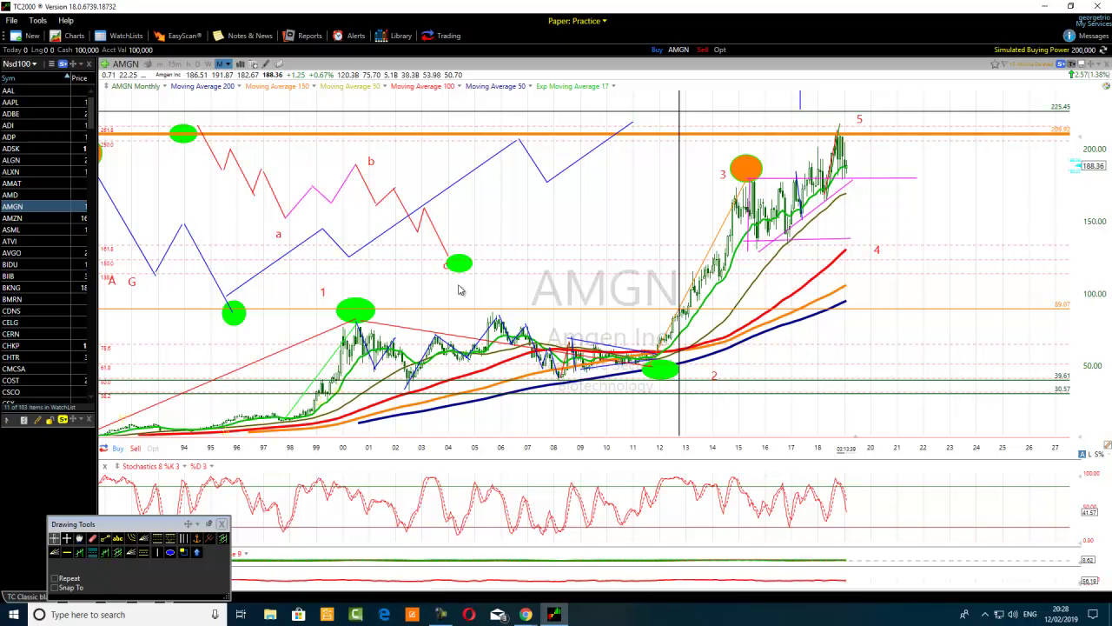
scroll(470, 270, "up", 2)
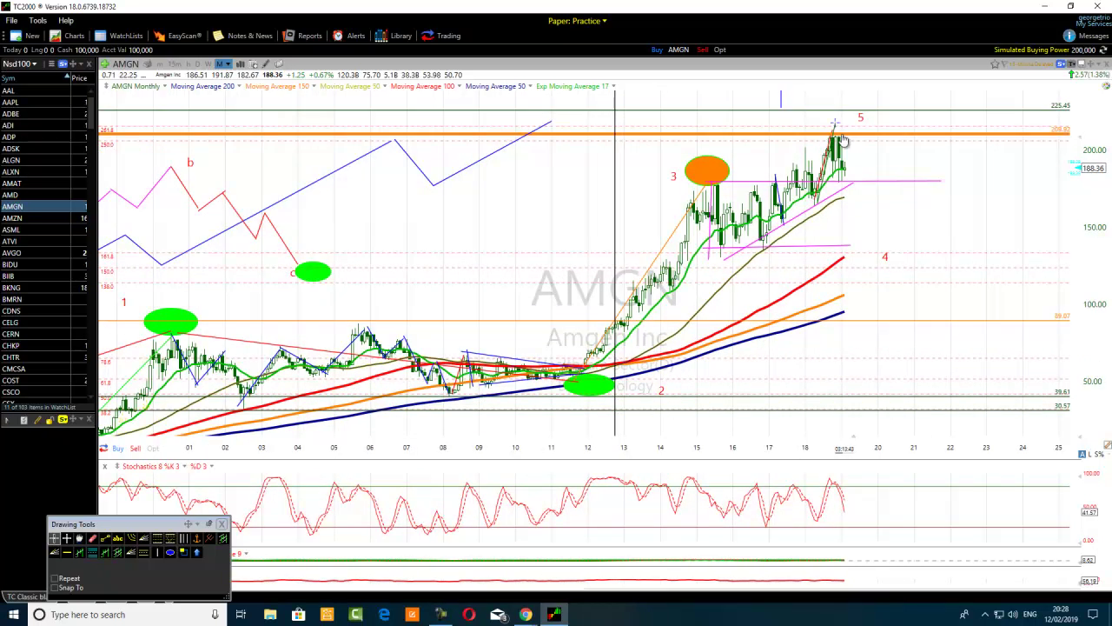
scroll(834, 130, "up", 3)
scroll(756, 227, "up", 2)
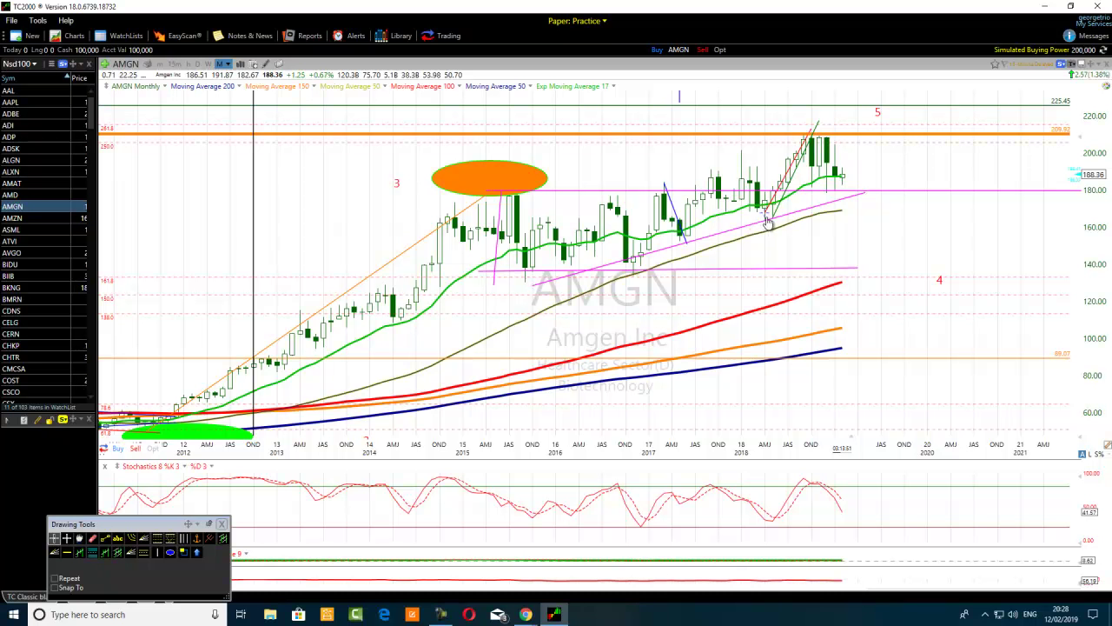
scroll(768, 222, "down", 5)
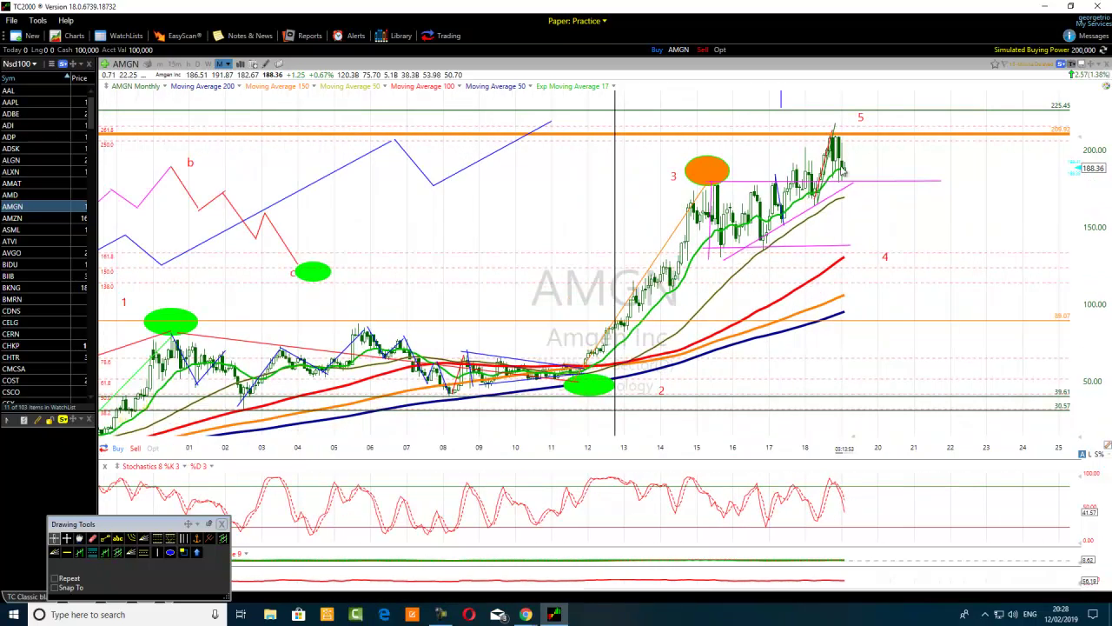
scroll(276, 493, "down", 4)
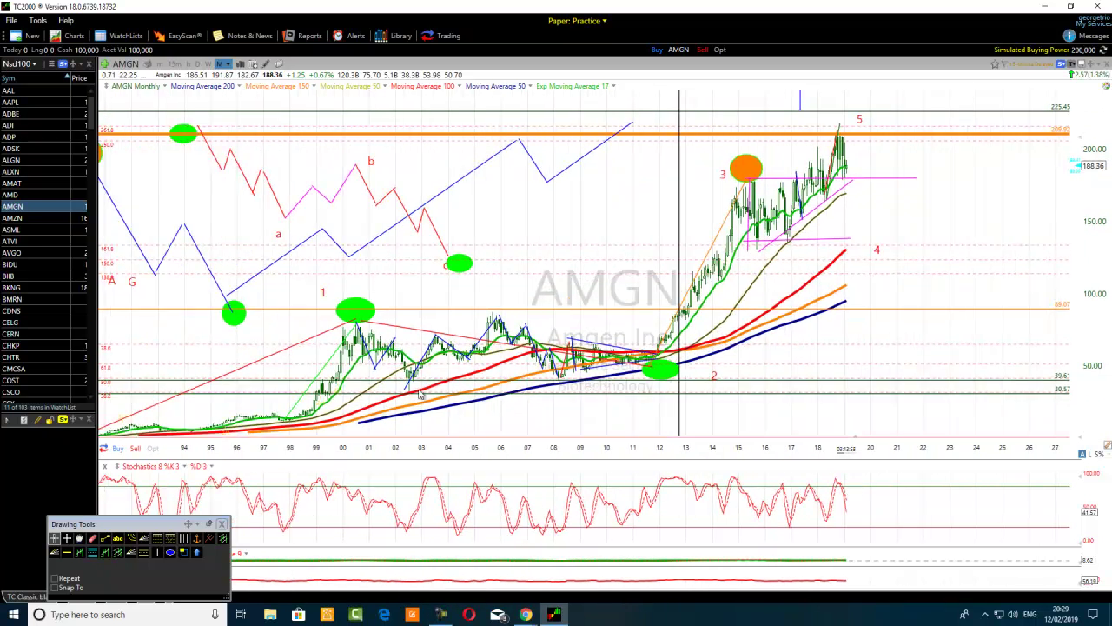
scroll(276, 493, "down", 2)
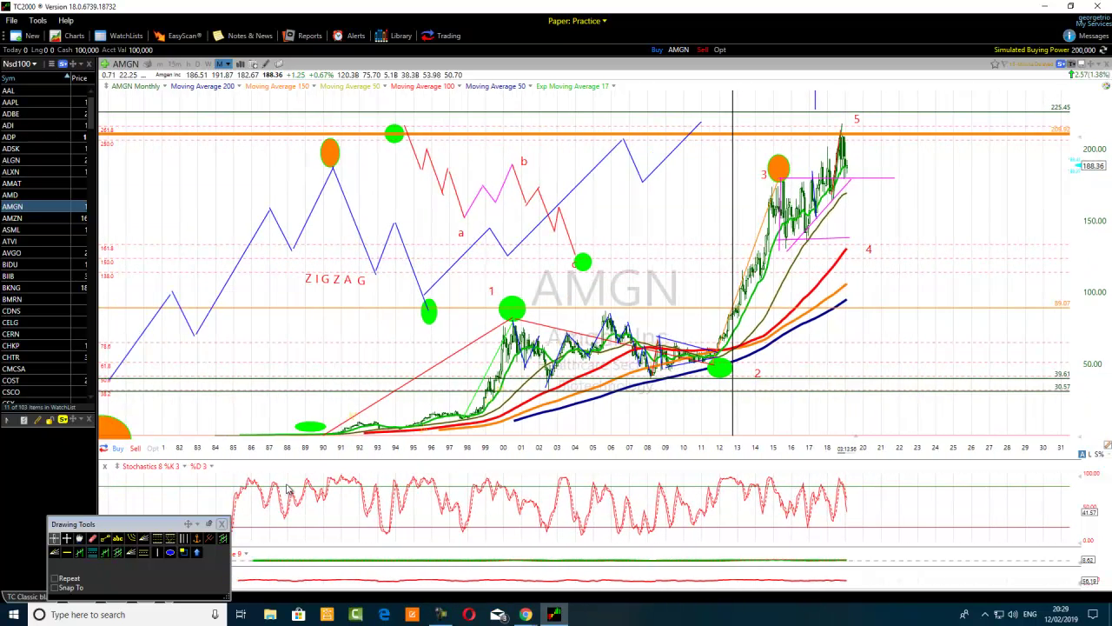
Step: Draw a Fibonacci retracement between the wave 3 high and the wave 2 low, coloured blue with much thicker lines
left_click(158, 539)
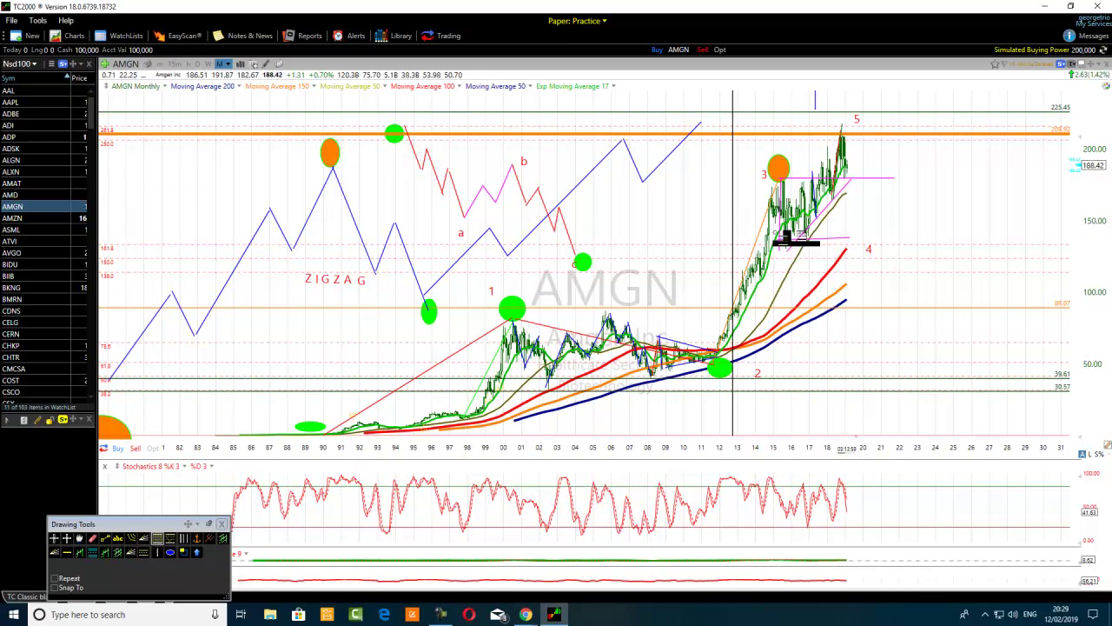
left_click_drag(780, 182, 747, 372)
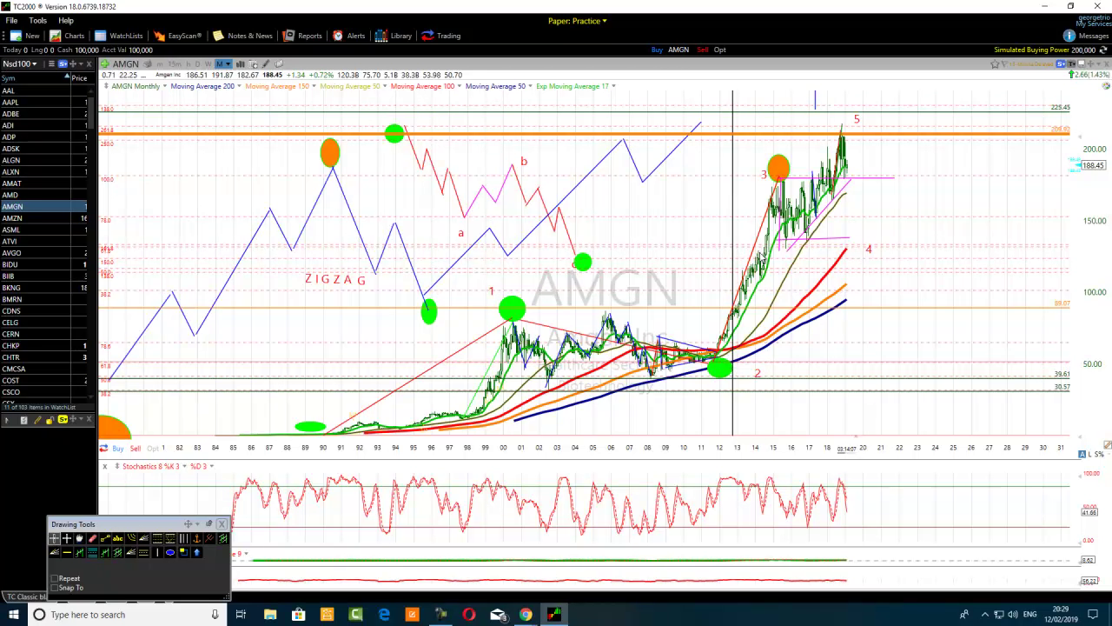
right_click(757, 246)
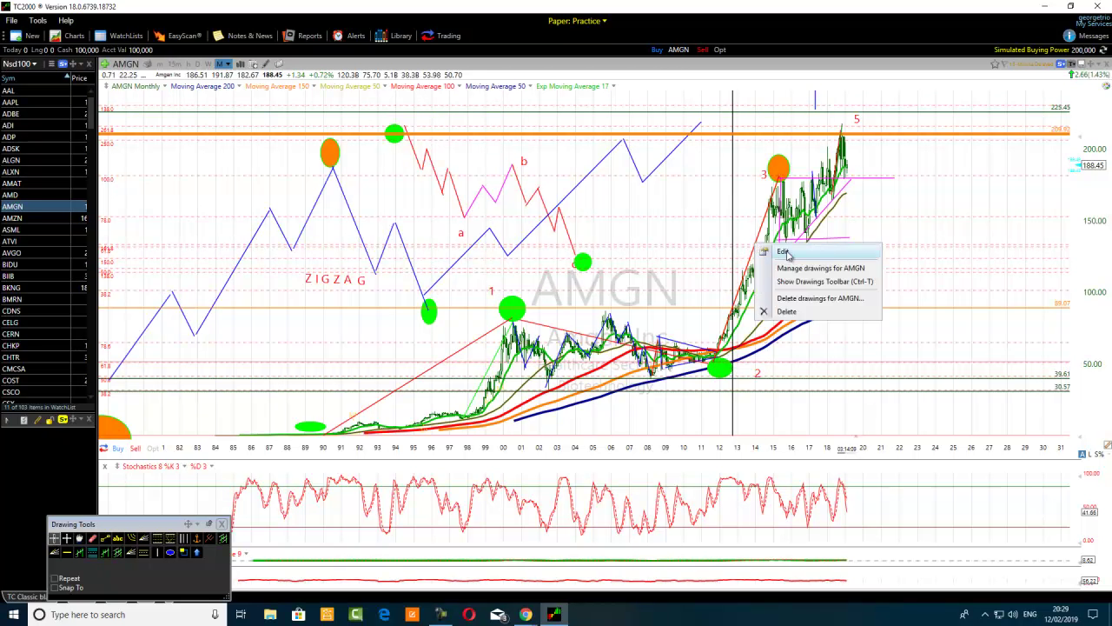
left_click(787, 252)
left_click(912, 281)
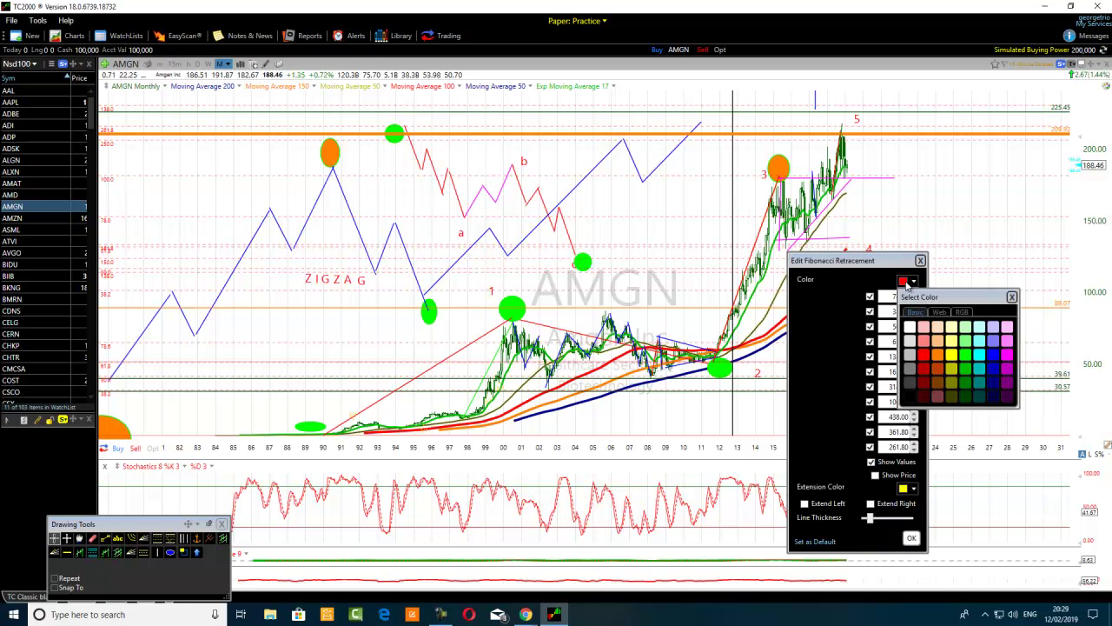
left_click(994, 355)
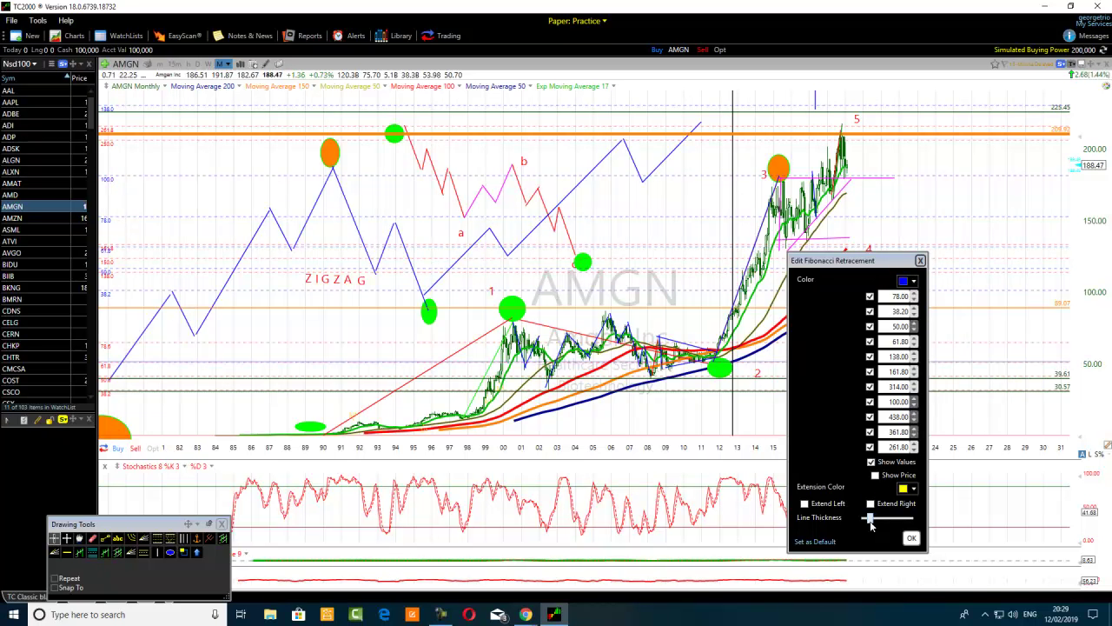
left_click_drag(901, 521, 906, 518)
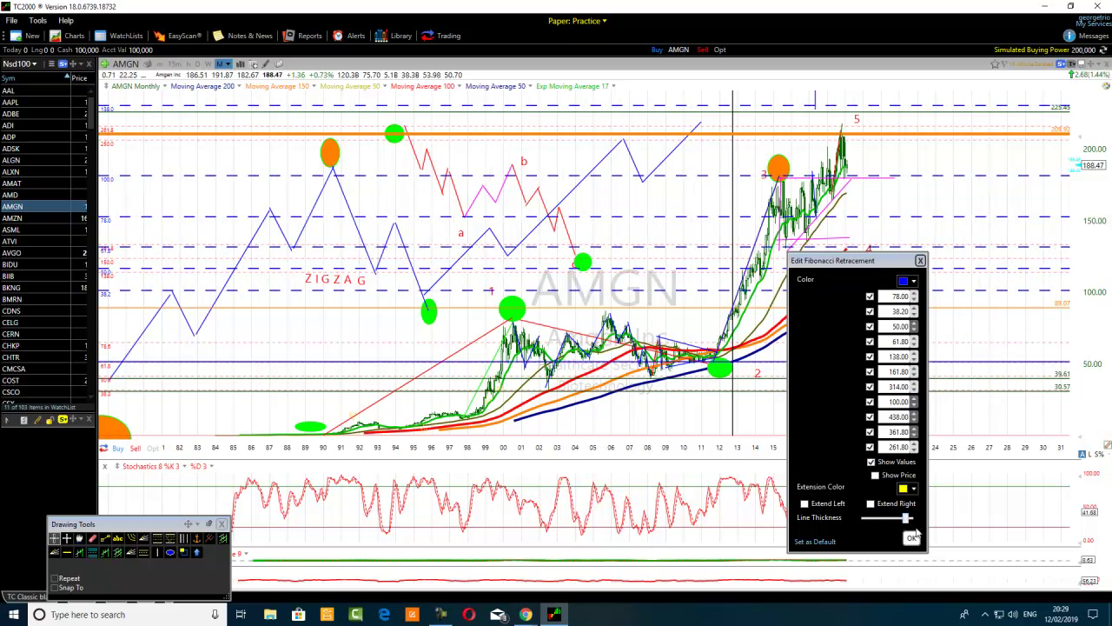
left_click(911, 539)
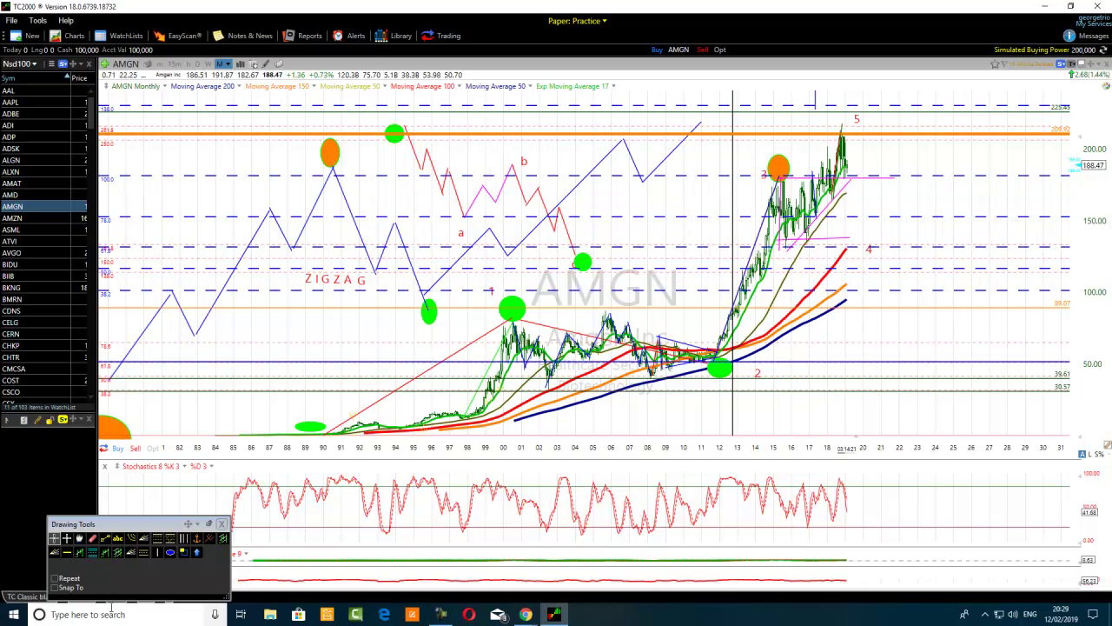
Step: Move the dark green horizontal line above the wave 5 high up to the 138% Fibonacci level, at about 229.8
left_click(67, 554)
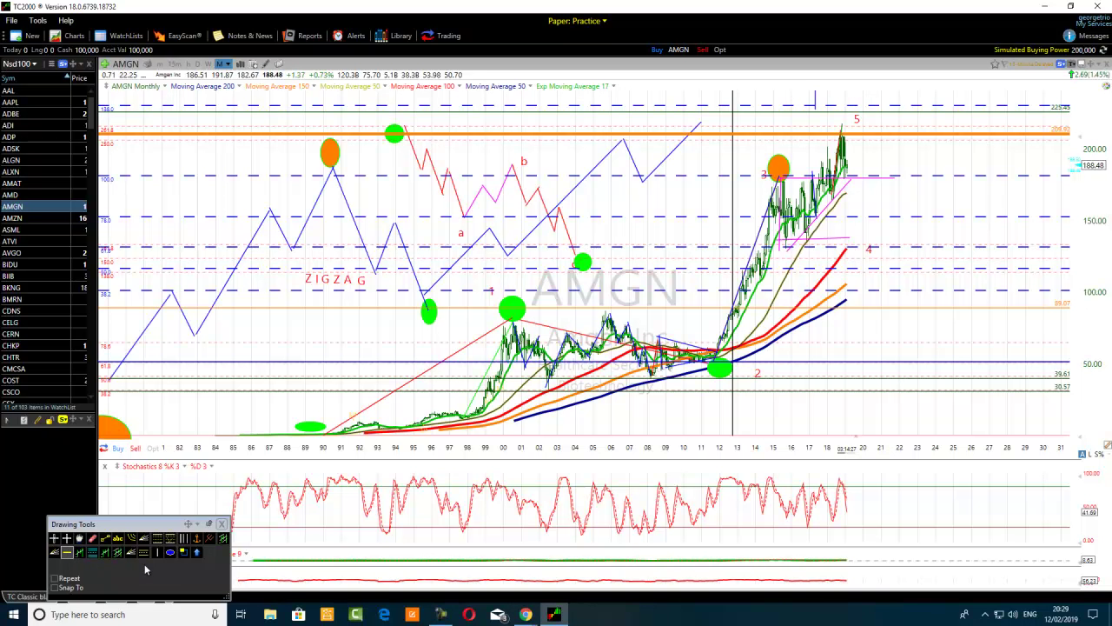
left_click(54, 538)
left_click_drag(908, 119, 900, 112)
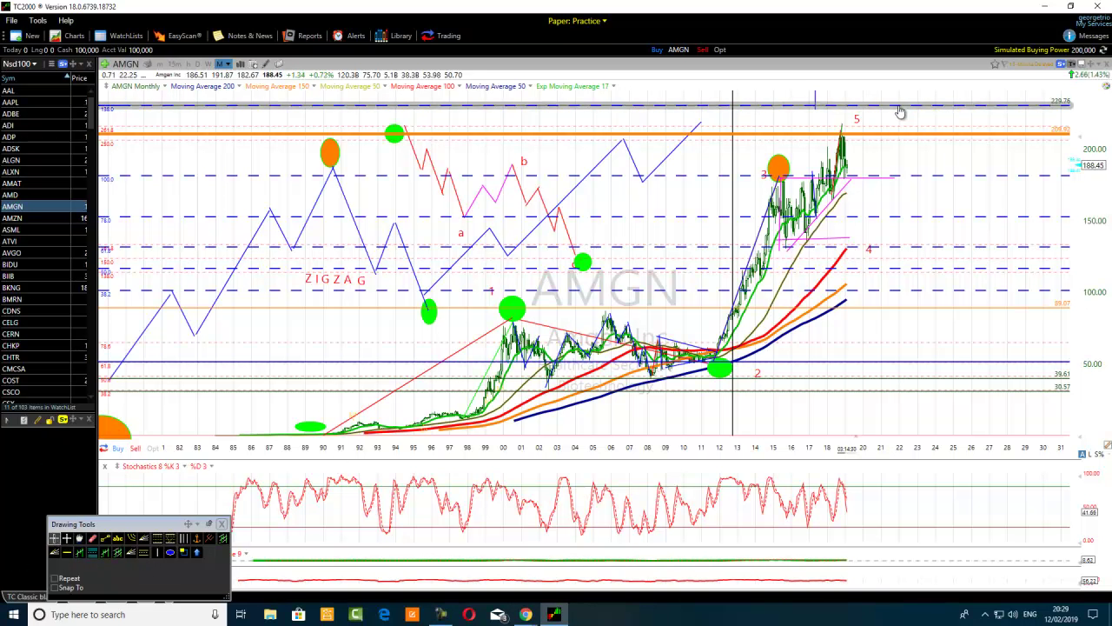
Step: Recolour the horizontal line at the 138% Fibonacci level above the wave 5 high red and make it thicker
right_click(911, 110)
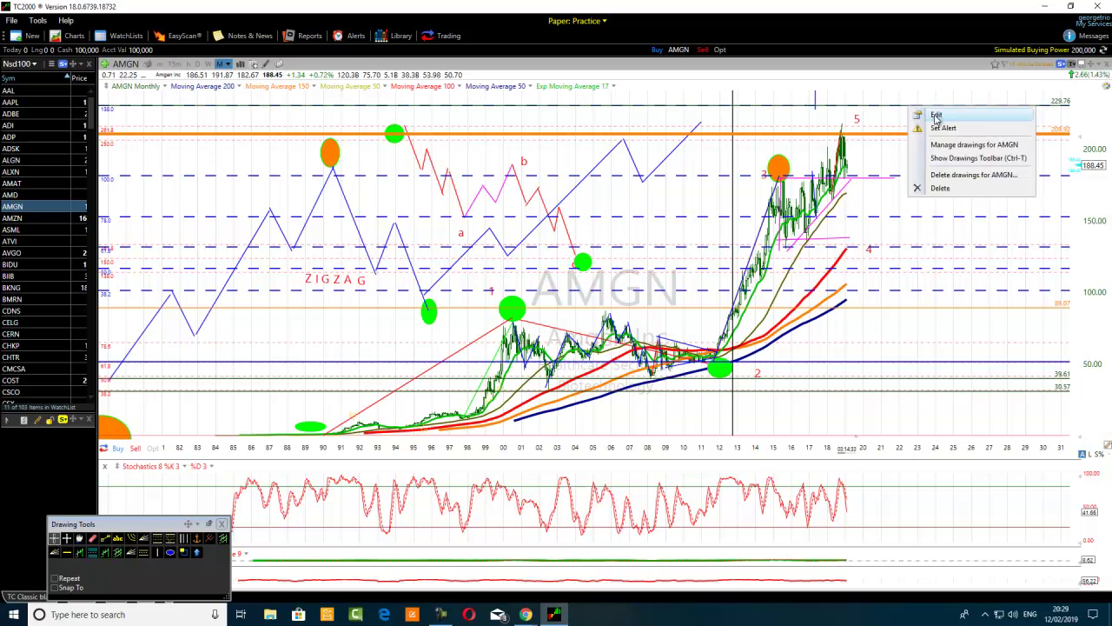
left_click(937, 115)
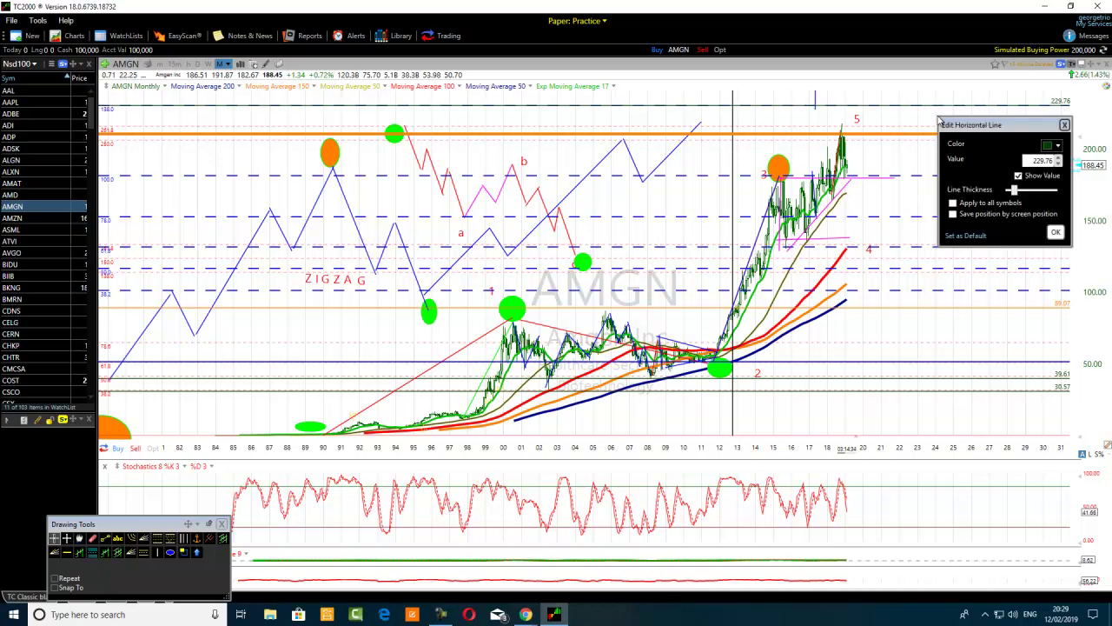
left_click(1049, 146)
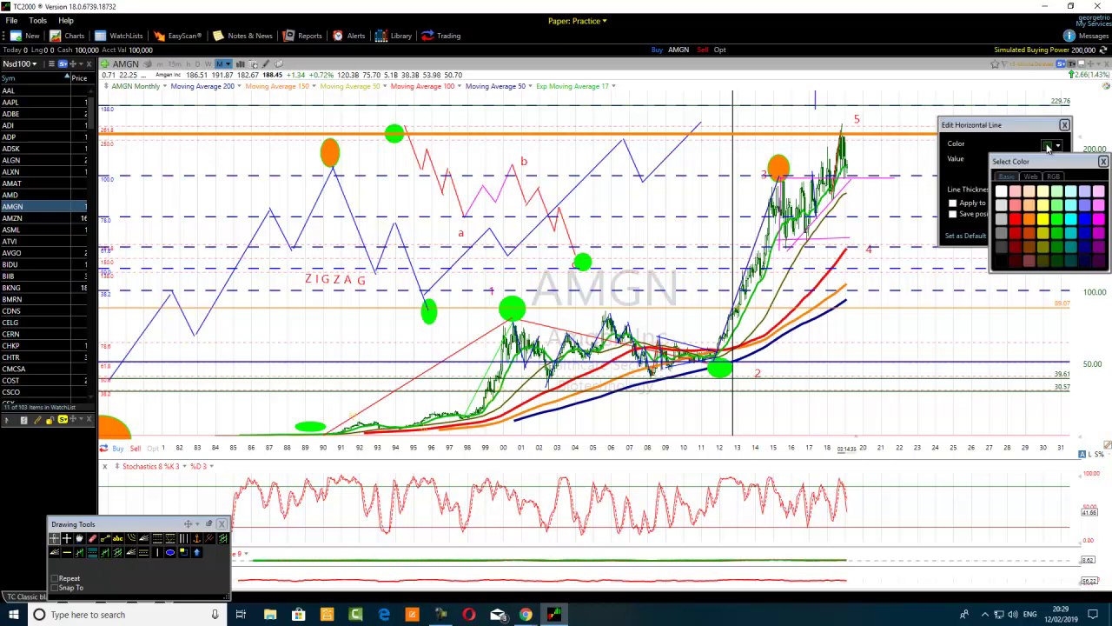
left_click(1017, 220)
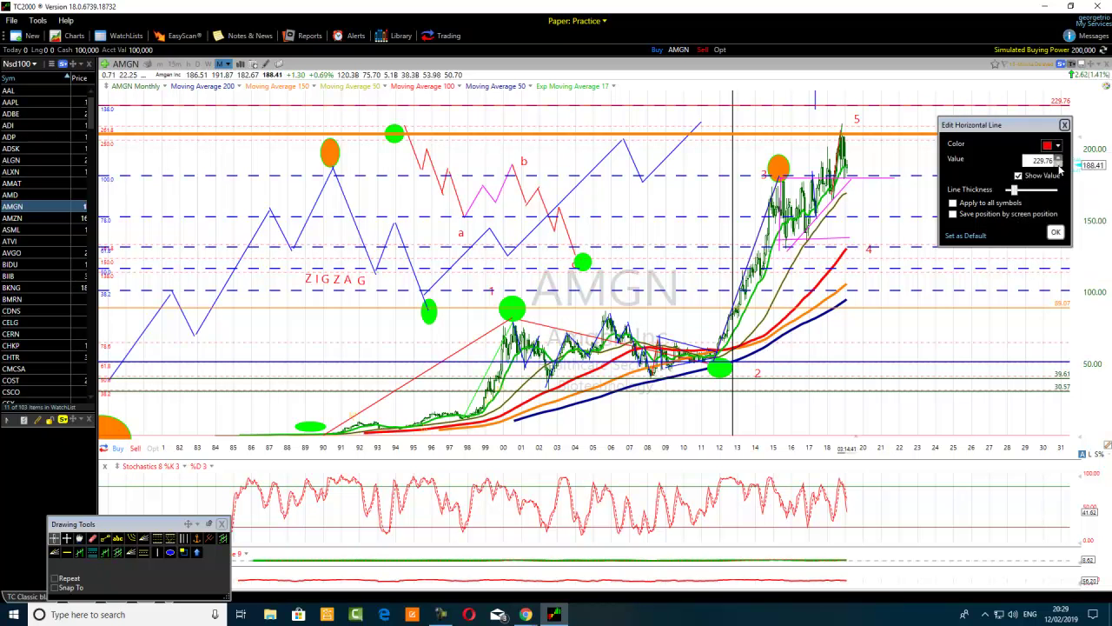
left_click_drag(1017, 190, 1028, 189)
left_click(1055, 232)
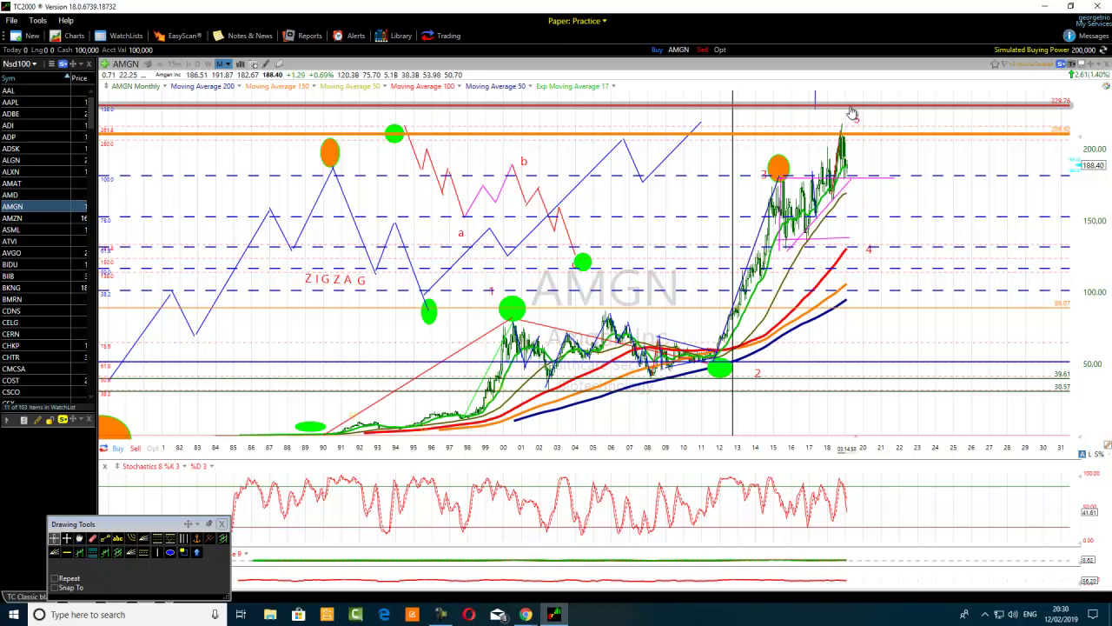
mouse_move(851, 113)
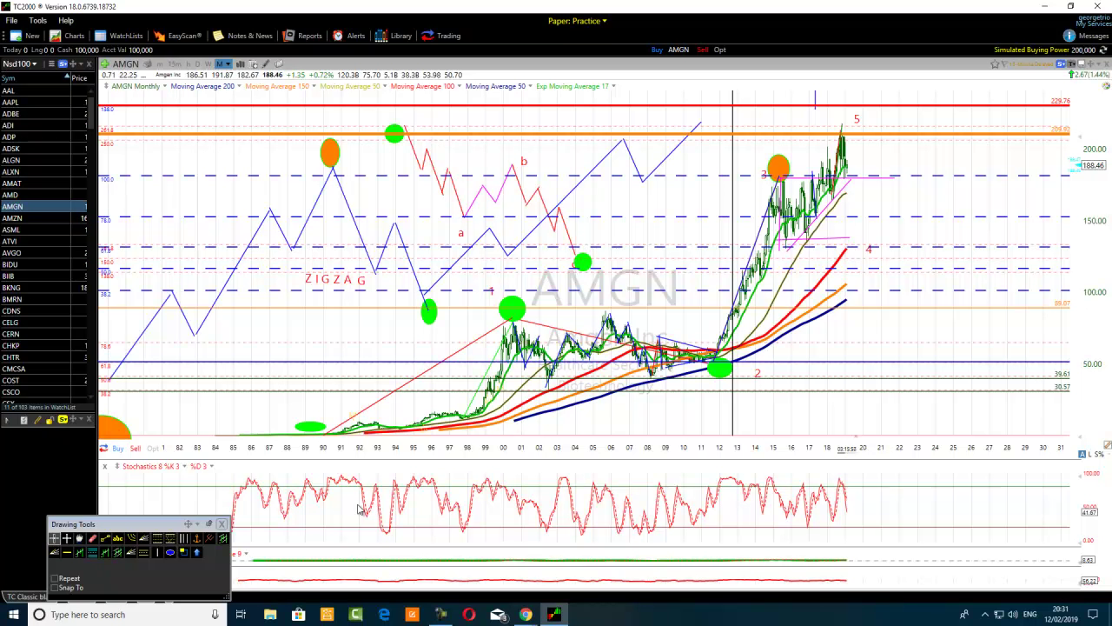
Step: Draw an Andrew's Pitchfork from the wave 2 low at about 52.5 through the wave 3 high at about 180.6 and the early-2017 low at about 133.9
left_click(210, 538)
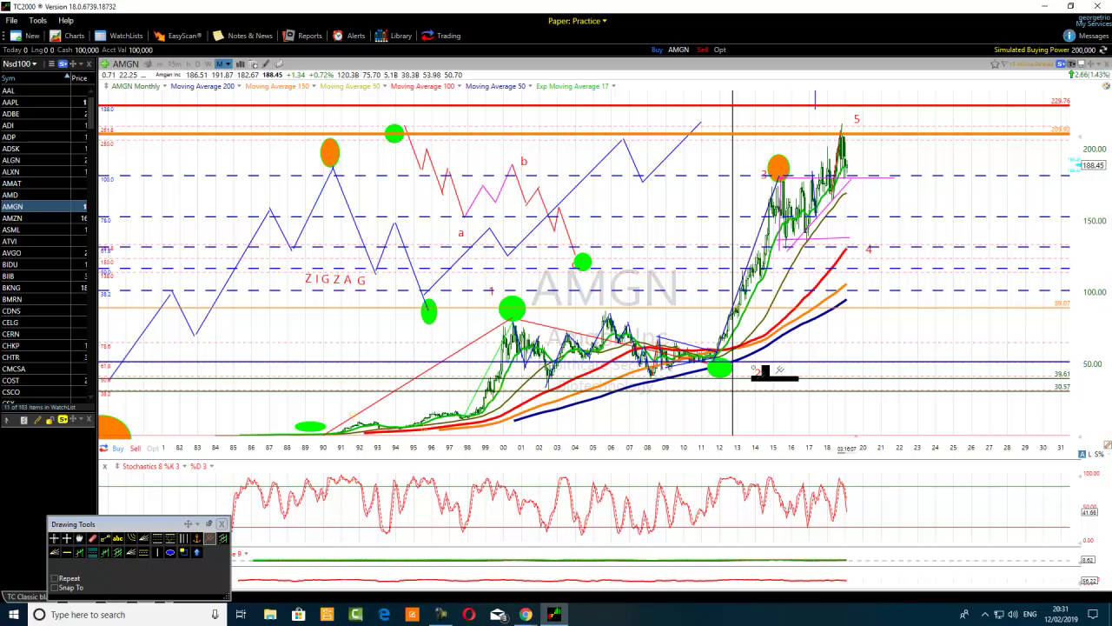
left_click(920, 200)
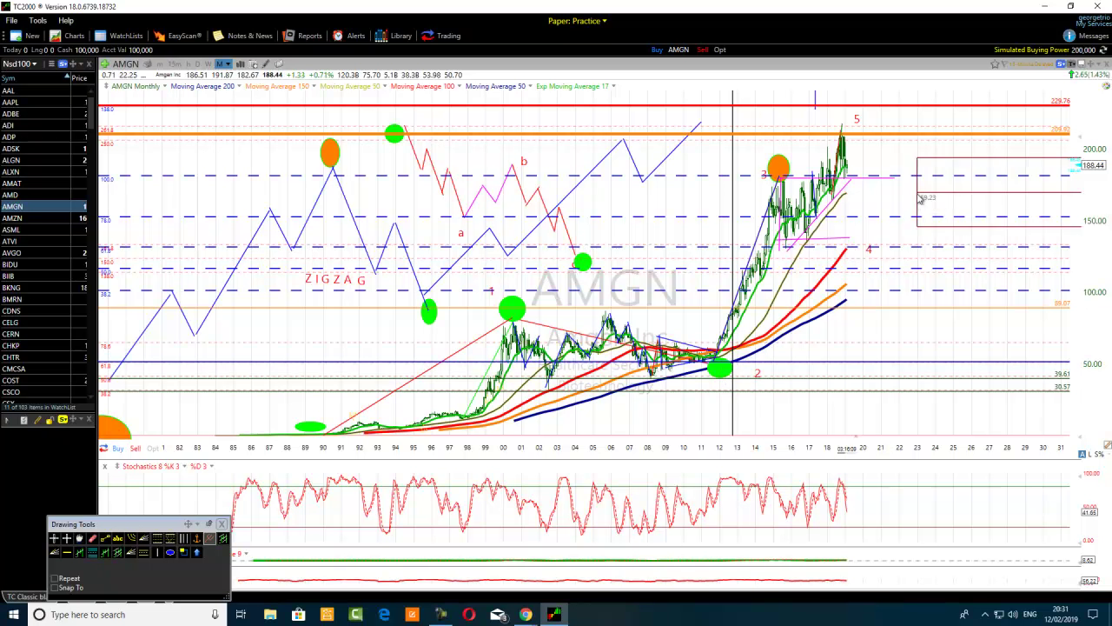
mouse_move(919, 200)
left_mouse_down()
mouse_move(784, 282)
mouse_move(718, 367)
mouse_move(874, 269)
left_mouse_up()
mouse_move(919, 165)
left_mouse_down()
mouse_move(747, 196)
mouse_move(777, 183)
left_mouse_up()
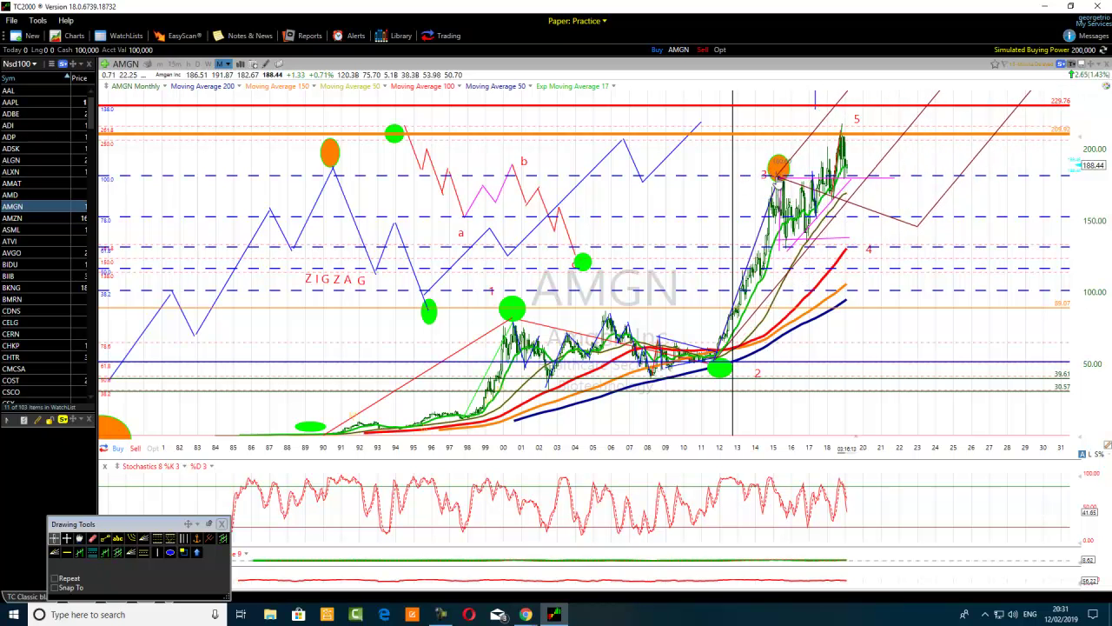
left_click_drag(919, 230, 811, 249)
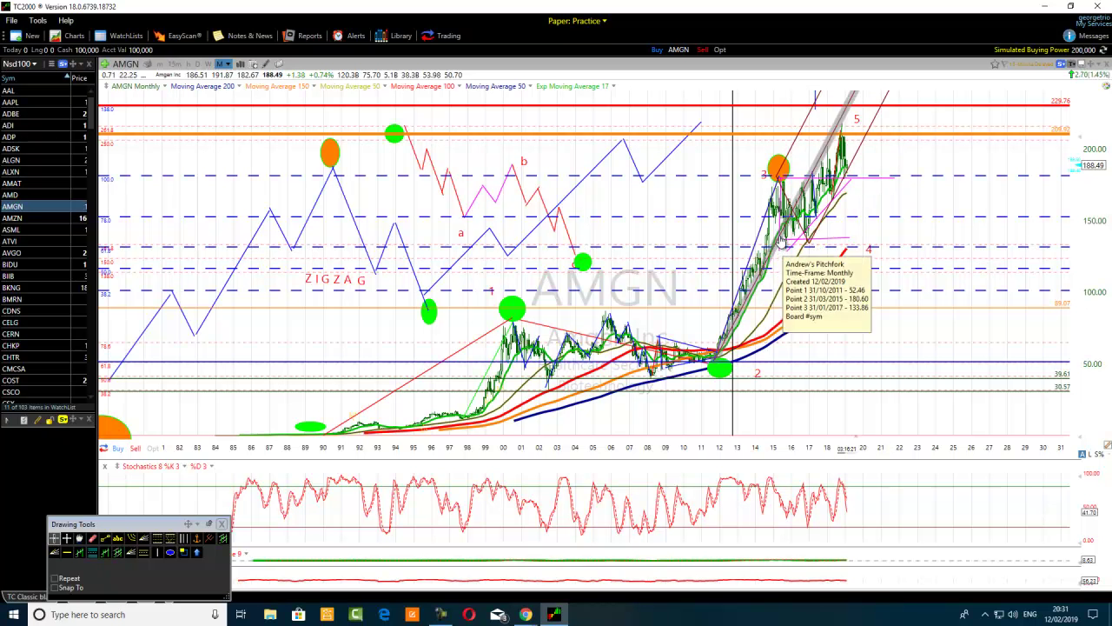
Step: Increase the line thickness of the Andrew's Pitchfork, keeping its dark red colour
right_click(782, 242)
left_click(810, 246)
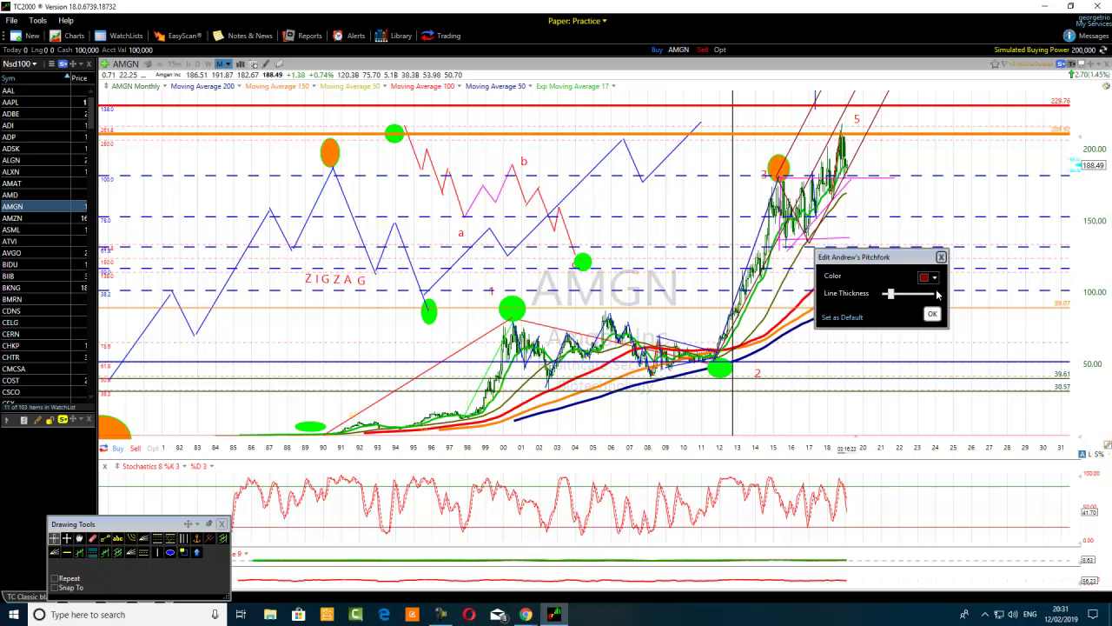
left_click_drag(893, 295, 905, 295)
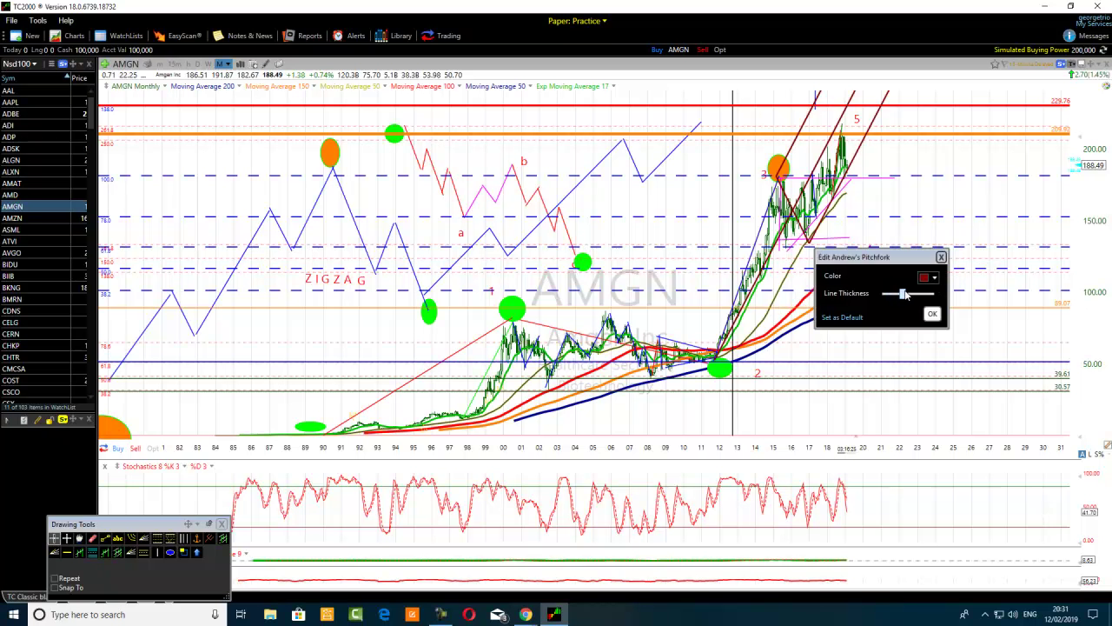
left_click(932, 314)
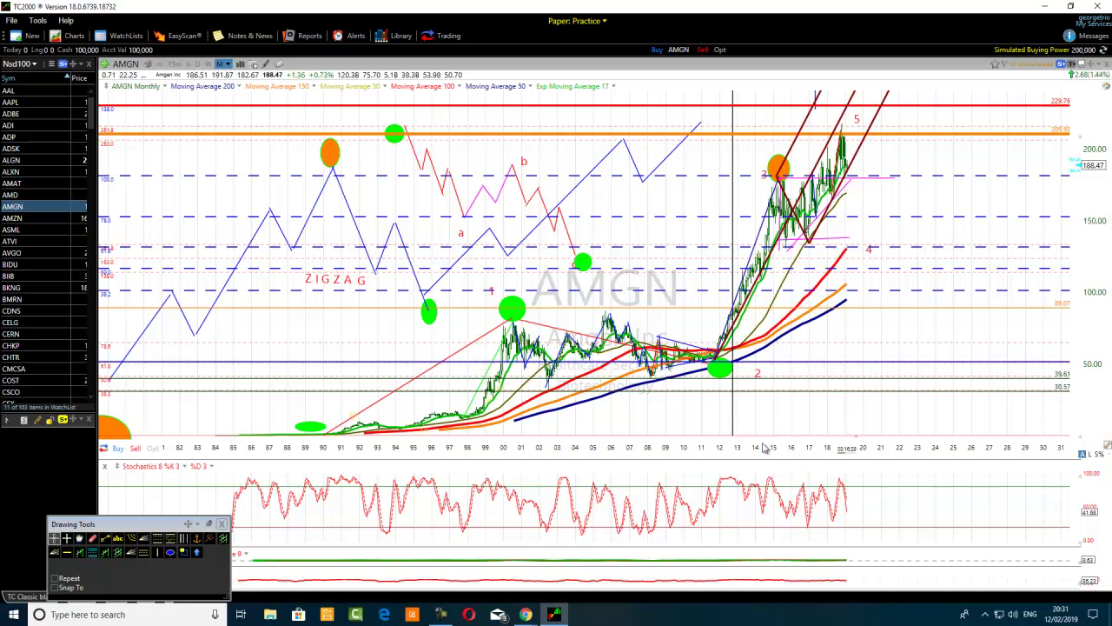
Step: Examine how price moves inside the pitchfork from the wave 2 low to the wave 5 high, including the latest candles near its lower line
scroll(762, 448, "up", 5)
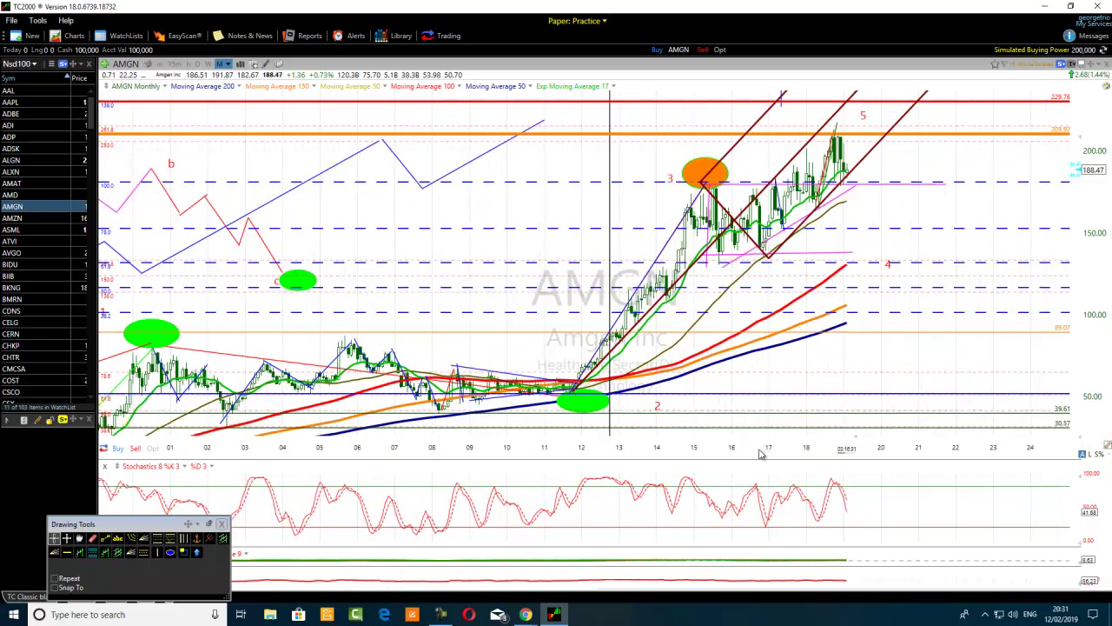
scroll(760, 452, "up", 1)
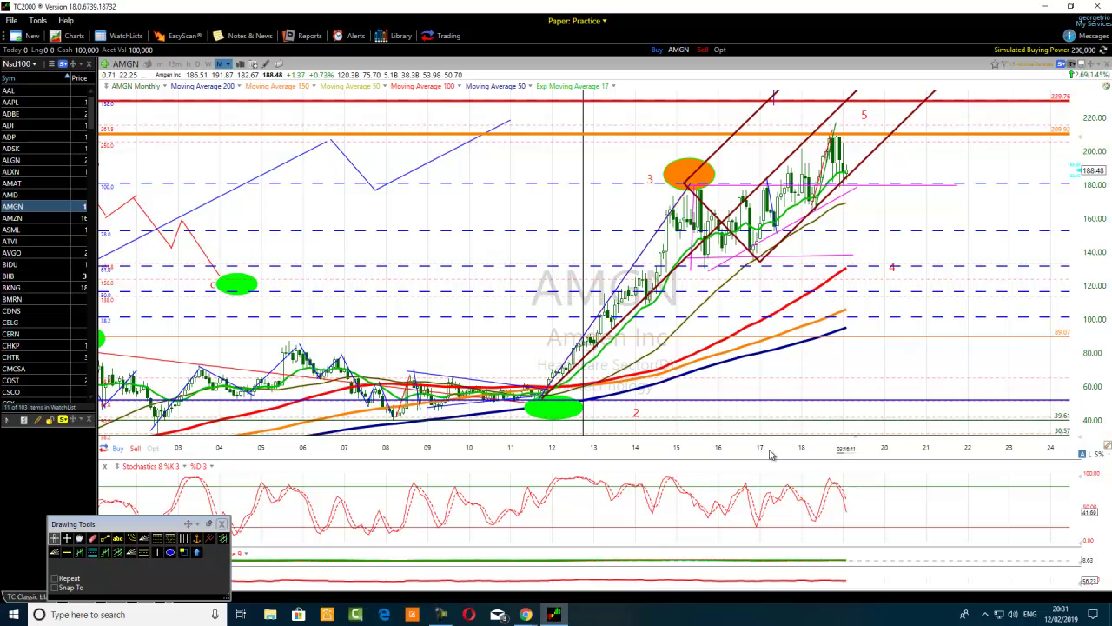
scroll(770, 455, "down", 1)
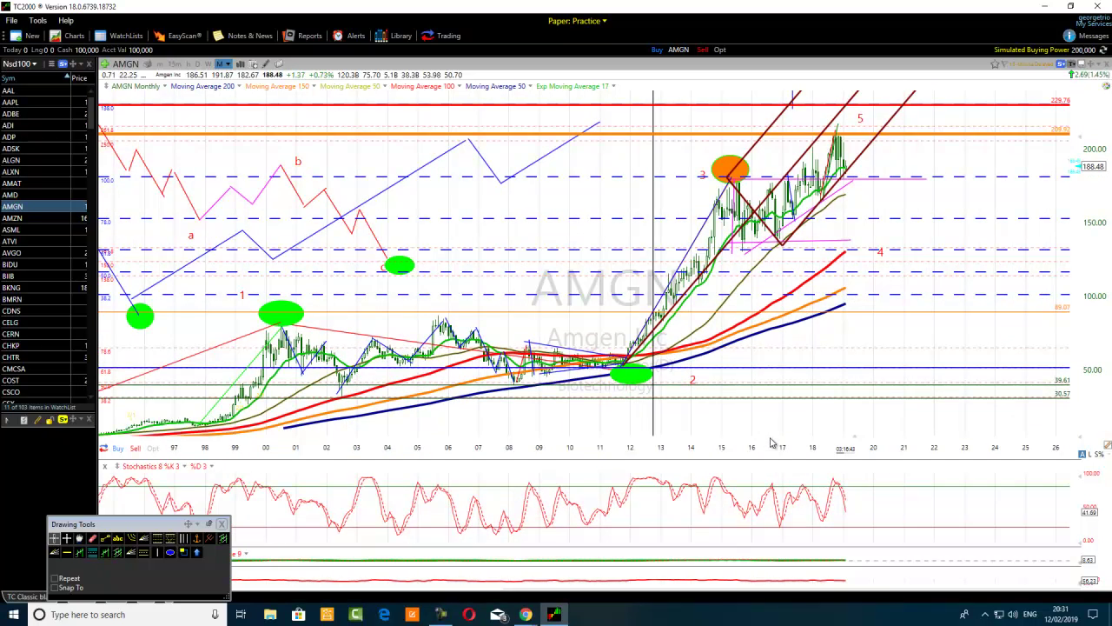
scroll(770, 443, "down", 1)
scroll(871, 487, "up", 5)
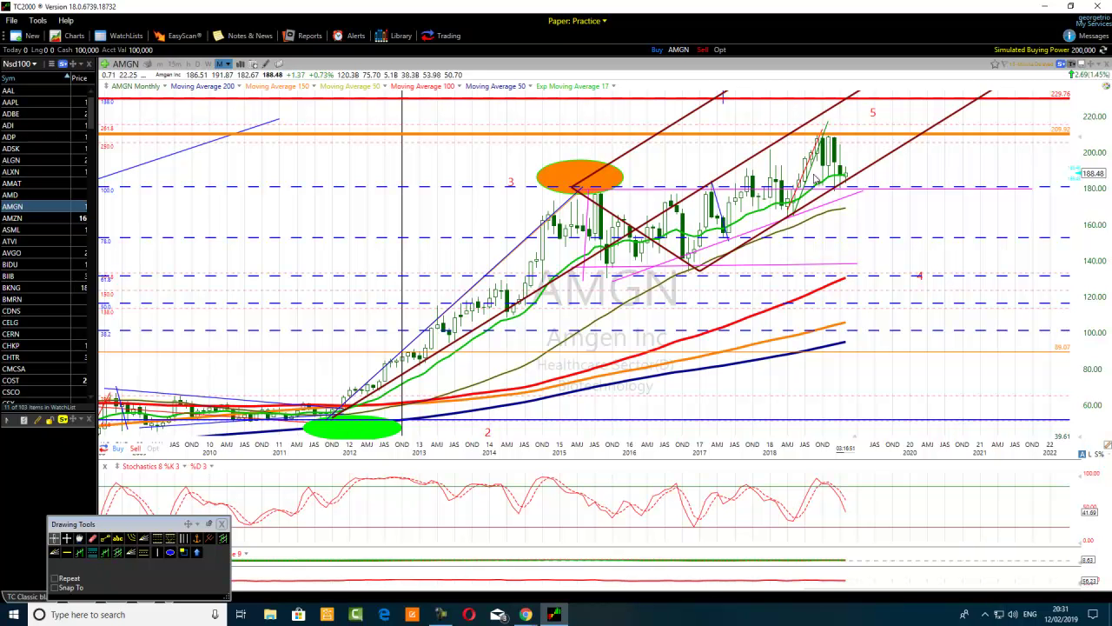
mouse_move(822, 135)
mouse_move(806, 202)
mouse_move(857, 199)
scroll(363, 270, "up", 3)
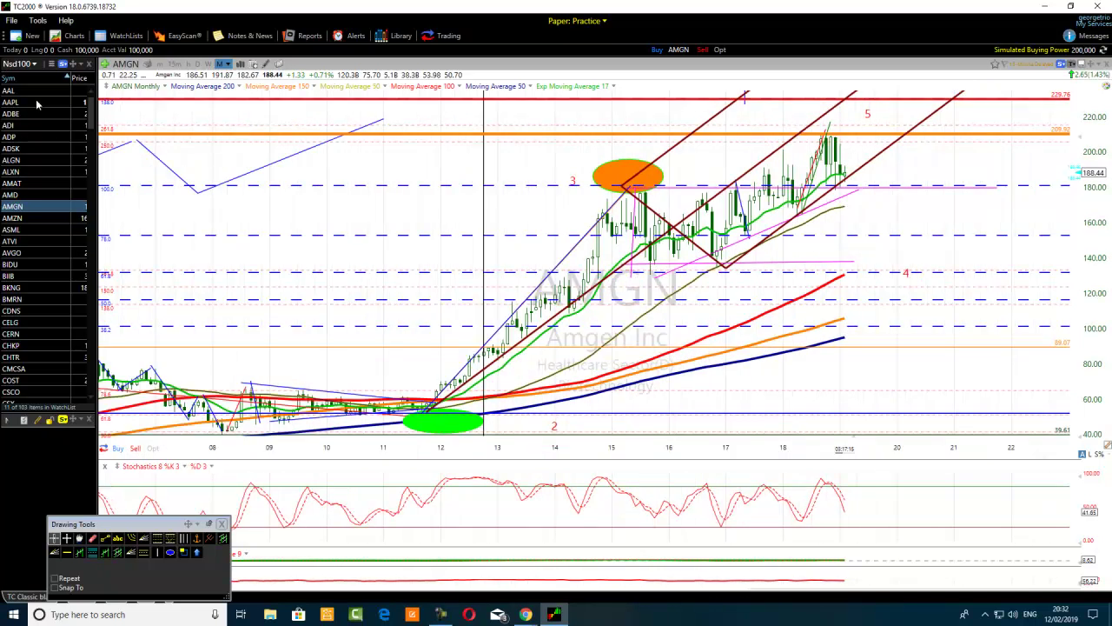
Step: Examine the candles around the wave 5 high up close against the pitchfork and orange level, and return to the full monthly history
scroll(608, 365, "down", 2)
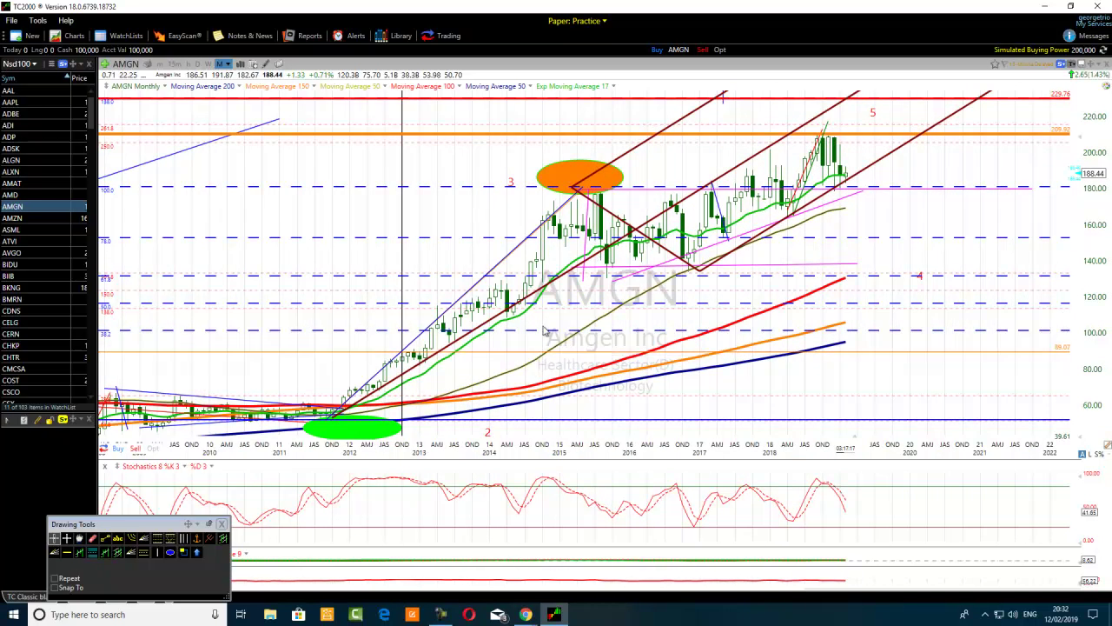
scroll(379, 426, "up", 2)
scroll(380, 426, "down", 1)
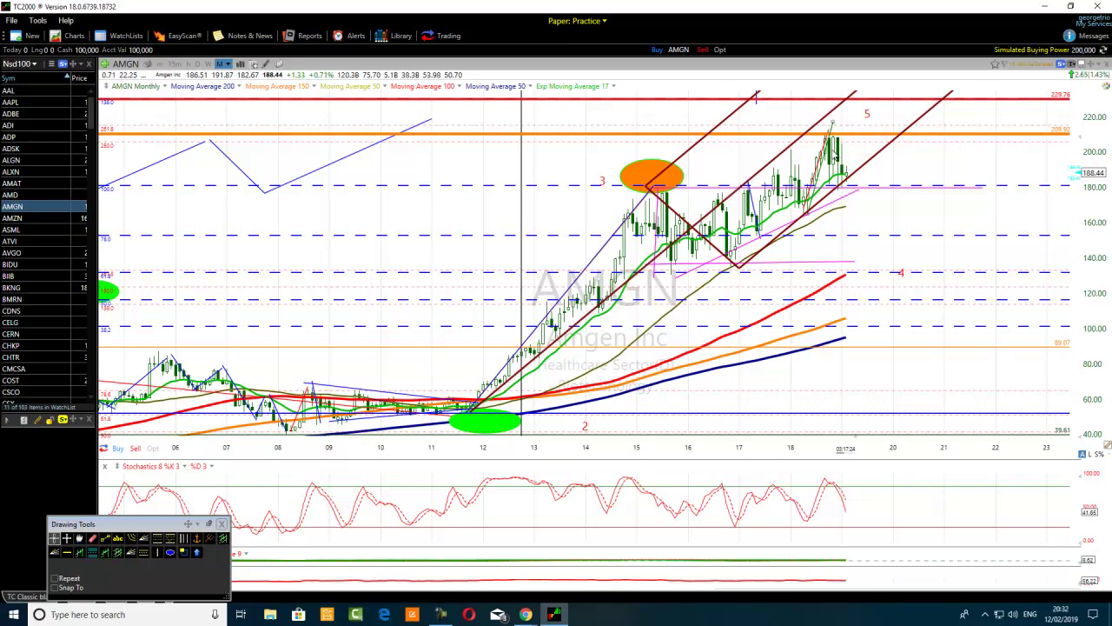
scroll(794, 174, "up", 5)
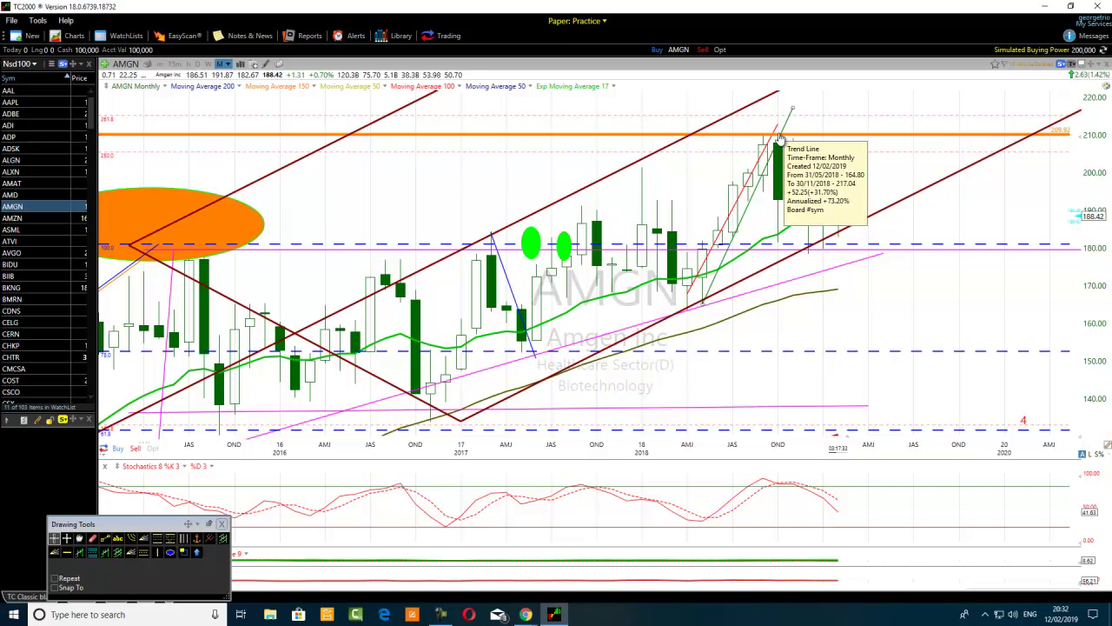
scroll(752, 148, "down", 2)
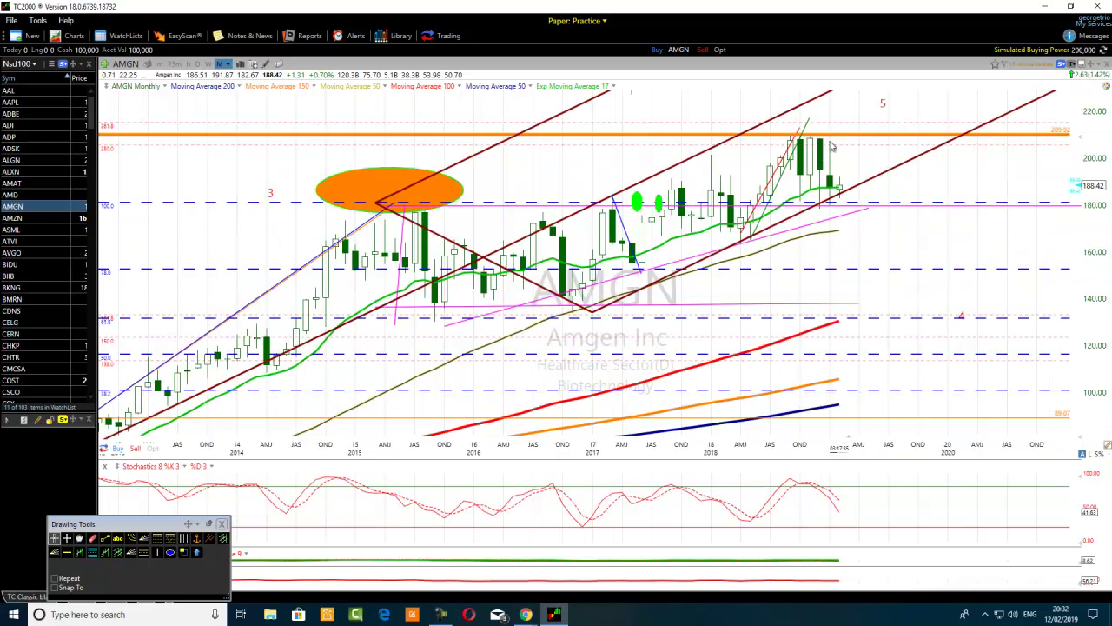
scroll(745, 210, "down", 3)
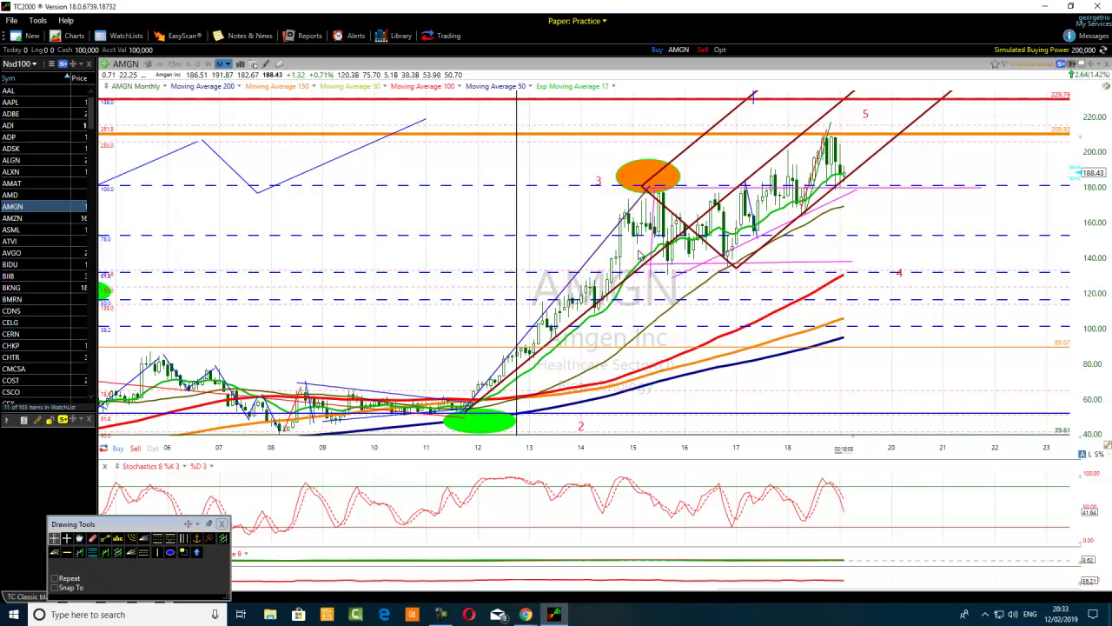
scroll(667, 271, "down", 5)
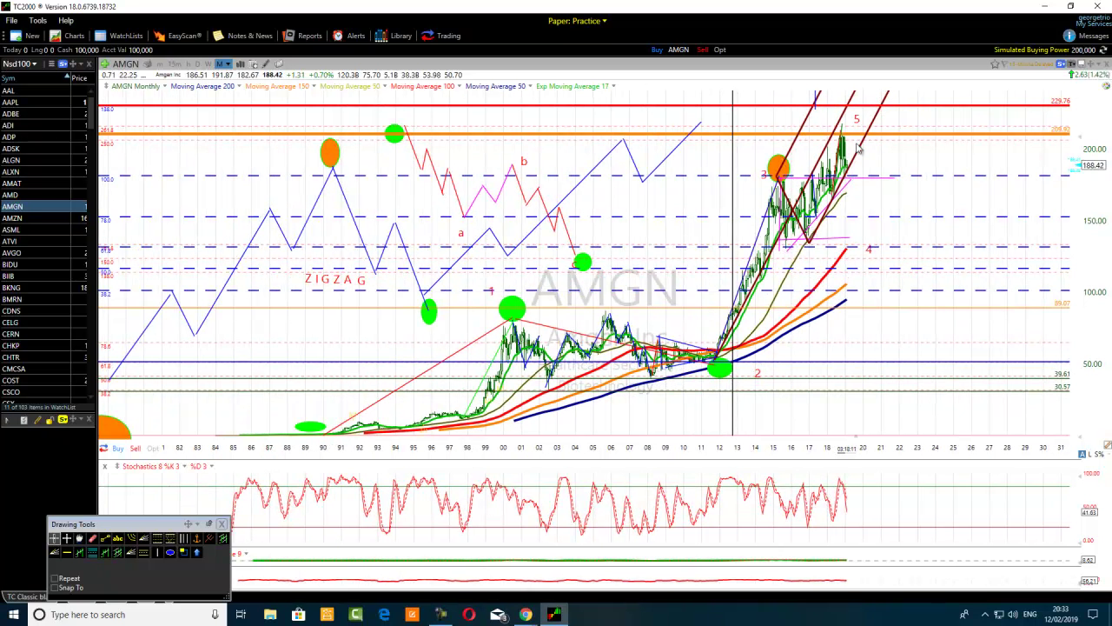
Step: Draw a long-term blue trend line from the 1991 base beneath the wave 2 low to about 100 in 2031, and thicken it
left_click(105, 538)
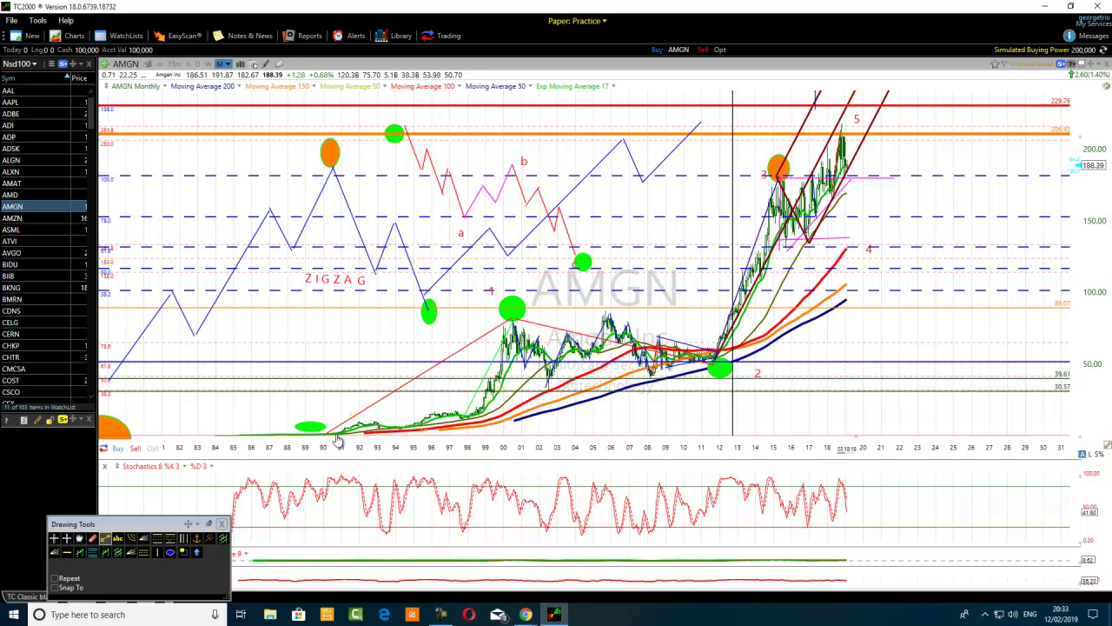
mouse_move(352, 435)
left_mouse_down()
mouse_move(815, 368)
mouse_move(881, 370)
mouse_move(953, 315)
mouse_move(1097, 296)
left_mouse_up()
right_click(886, 331)
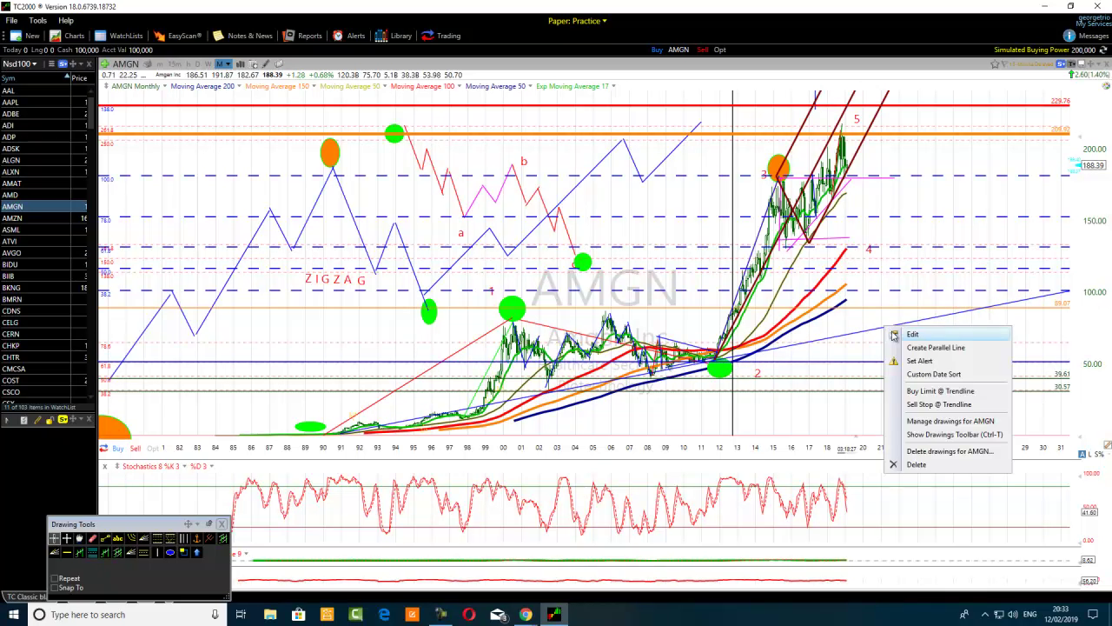
left_click(917, 335)
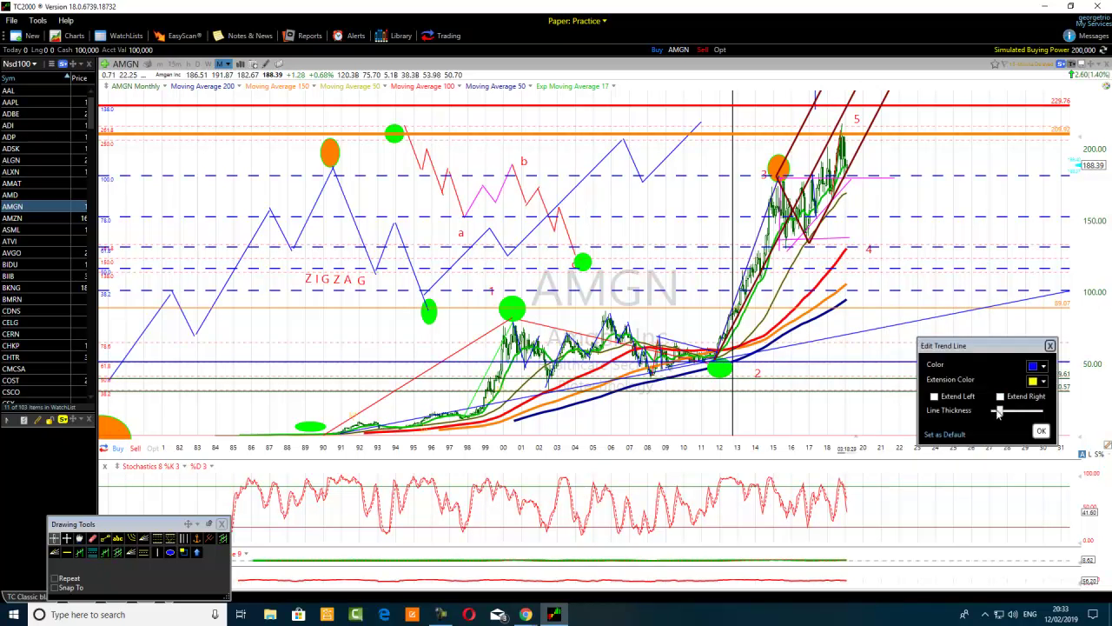
left_click_drag(999, 413, 1009, 411)
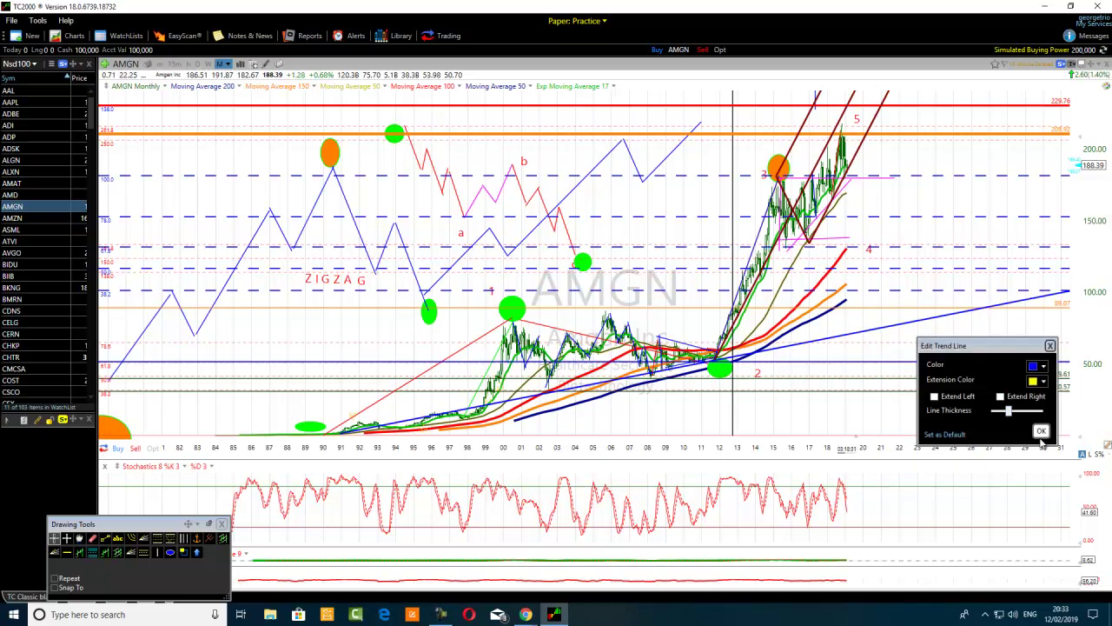
left_click(1041, 431)
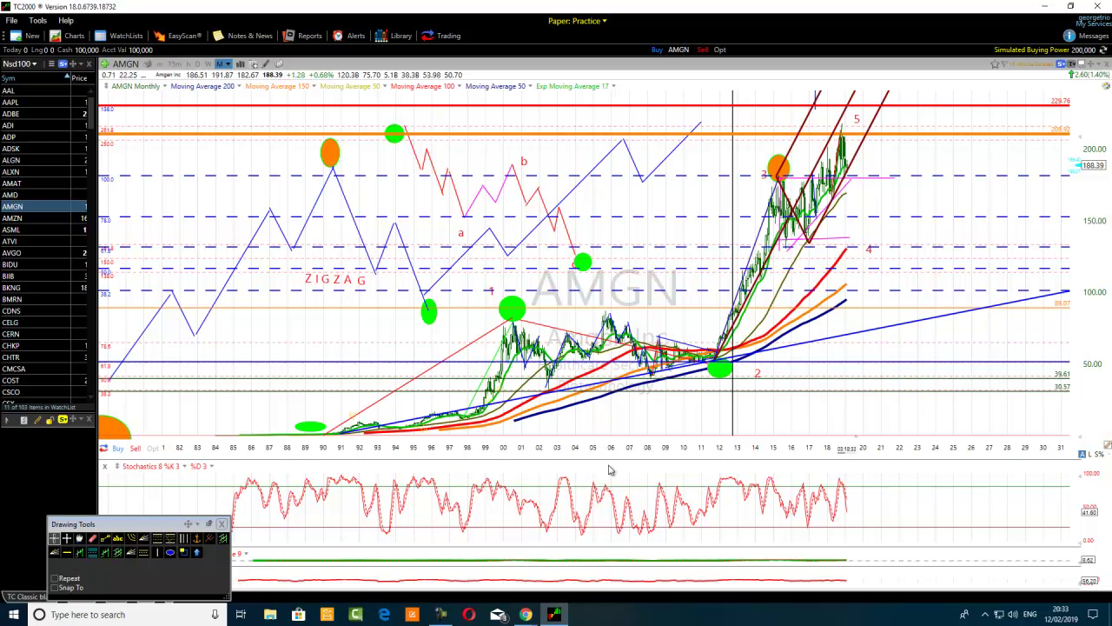
Step: Draw a blue trend line from the 2011 wave 2 low beneath the wave 4 low to about 239.69 in mid-2024, and thicken it
scroll(608, 469, "up", 3)
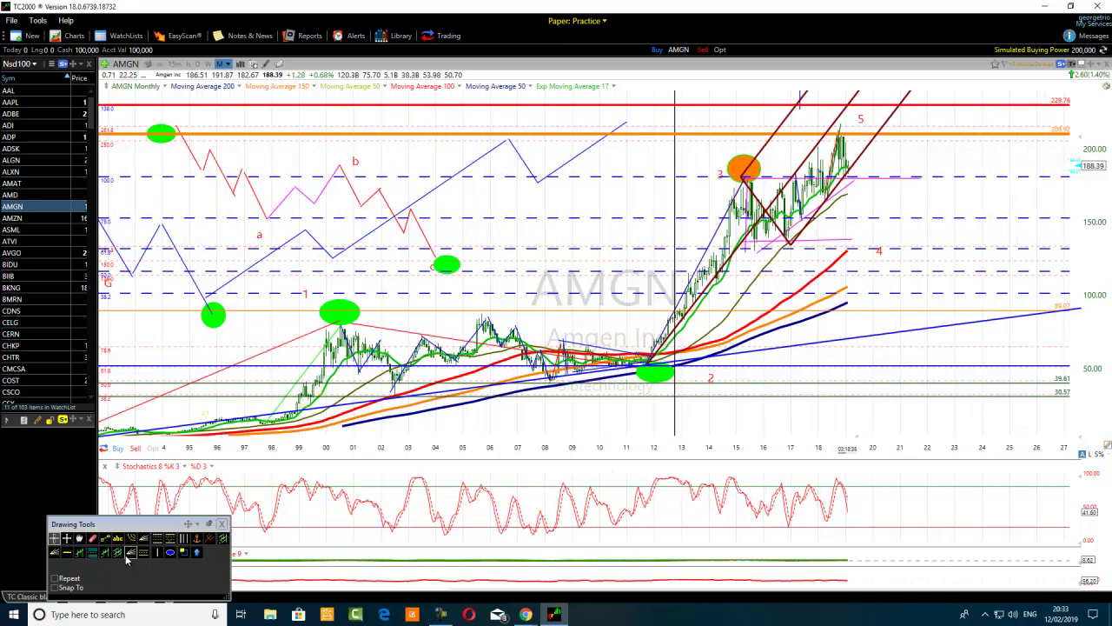
left_click(104, 539)
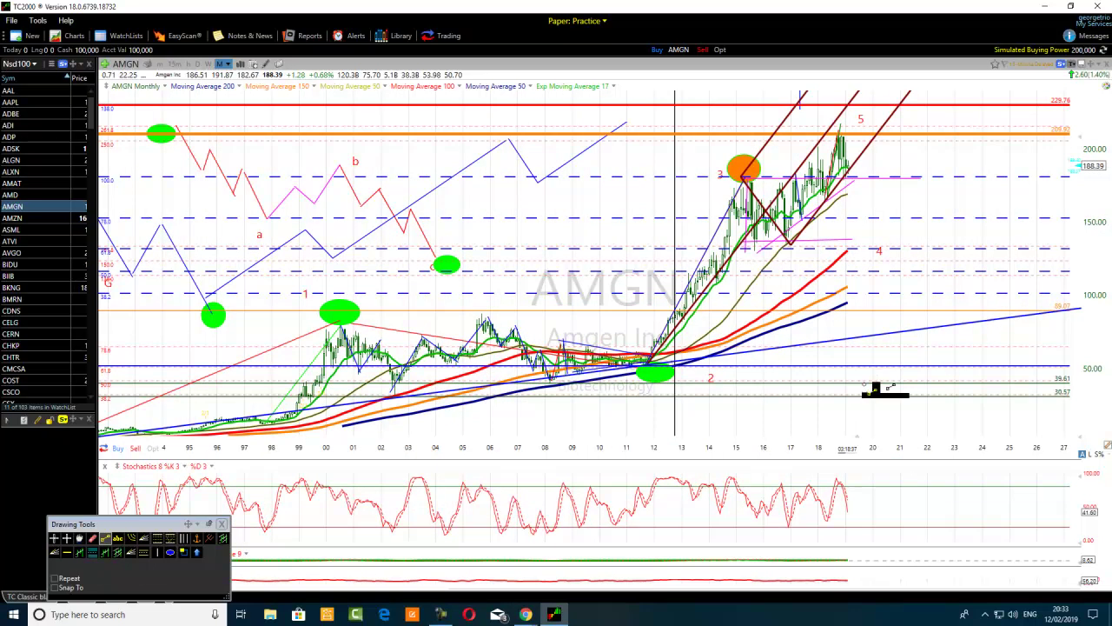
mouse_move(648, 372)
left_mouse_down()
mouse_move(730, 288)
mouse_move(847, 226)
mouse_move(938, 116)
mouse_move(982, 109)
mouse_move(992, 92)
left_mouse_up()
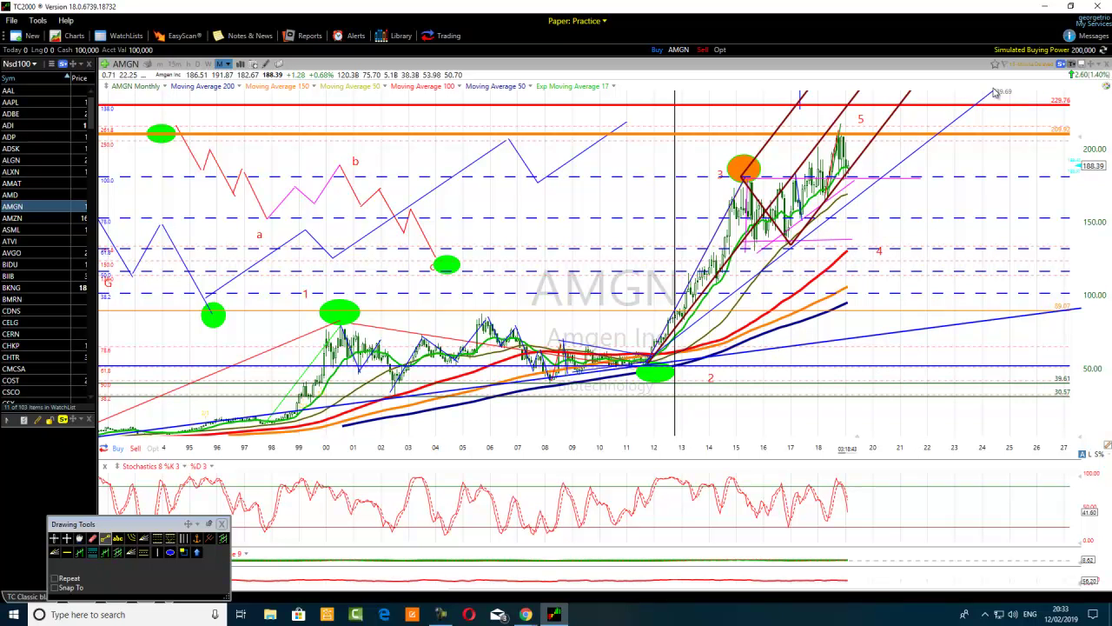
right_click(871, 194)
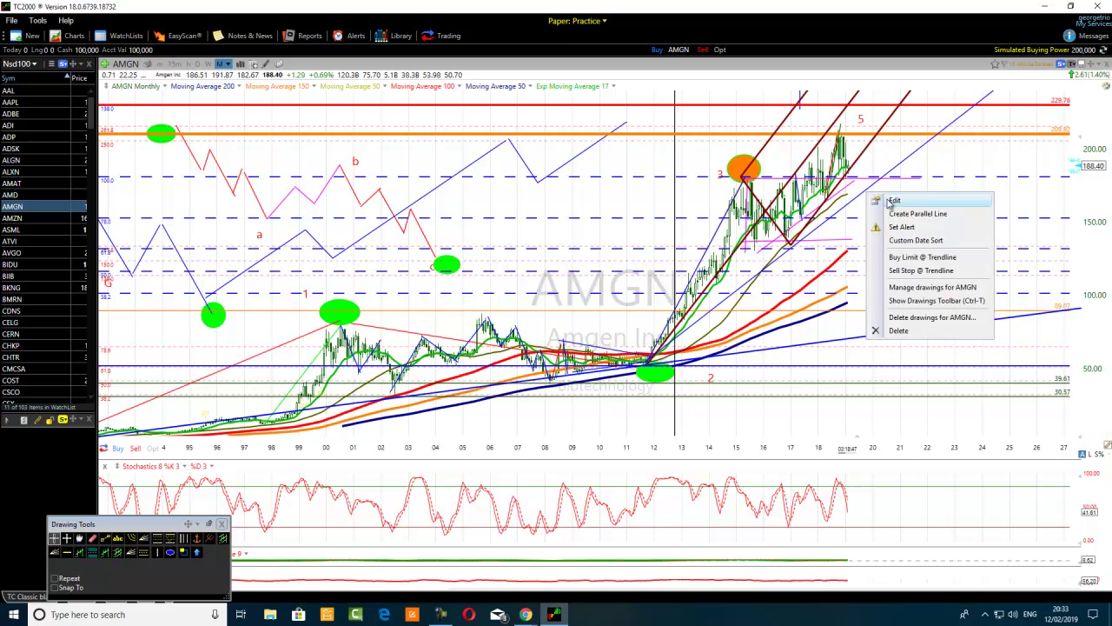
left_click(898, 205)
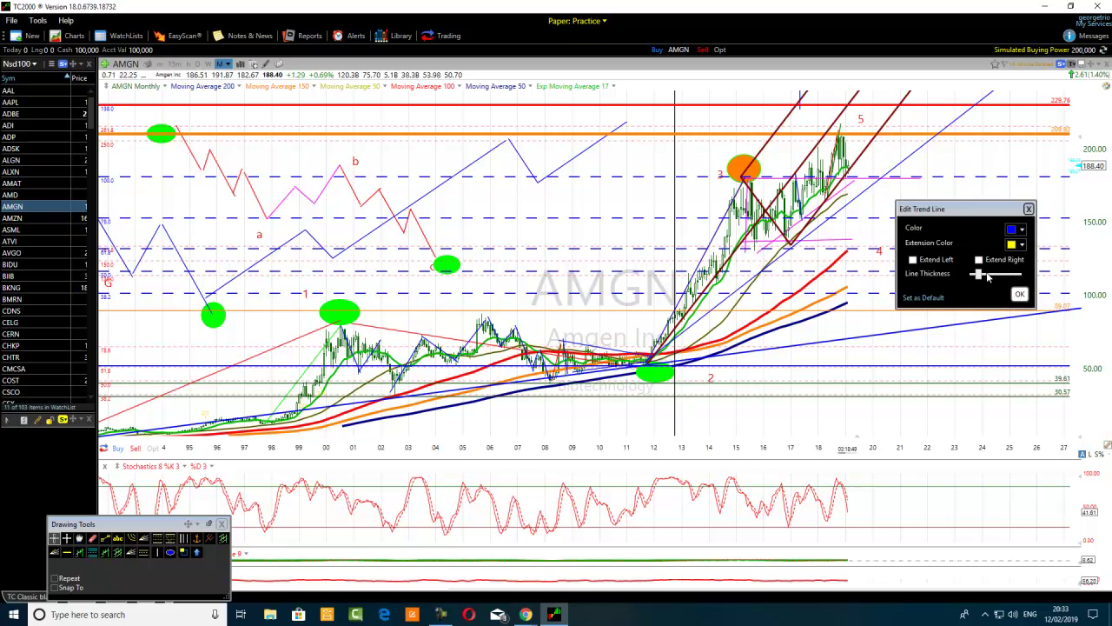
left_click_drag(993, 273, 1015, 273)
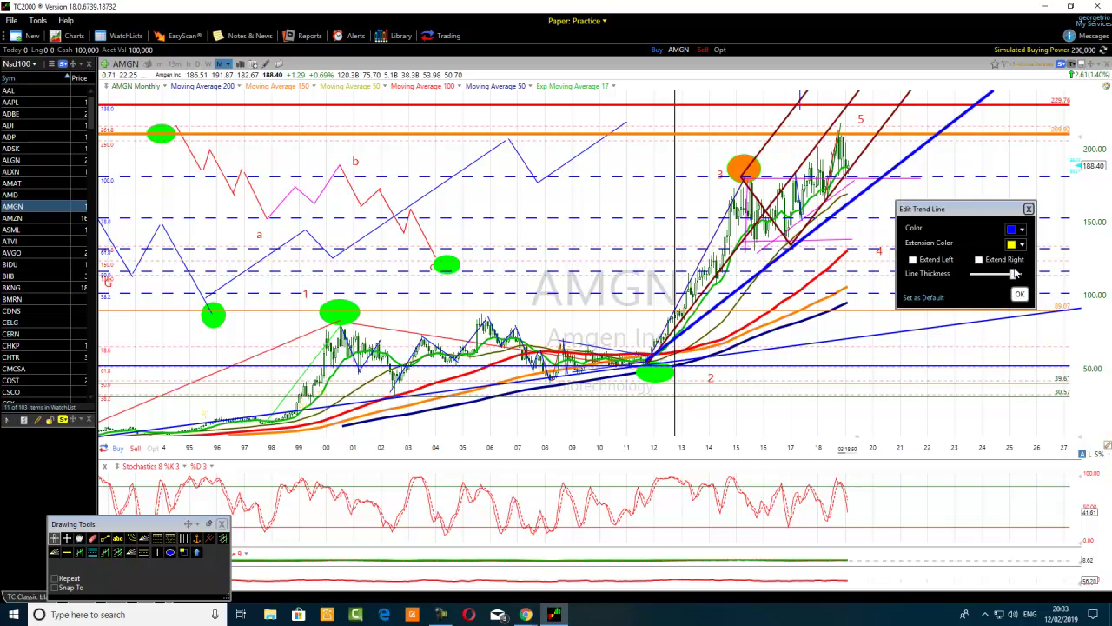
left_click(904, 328)
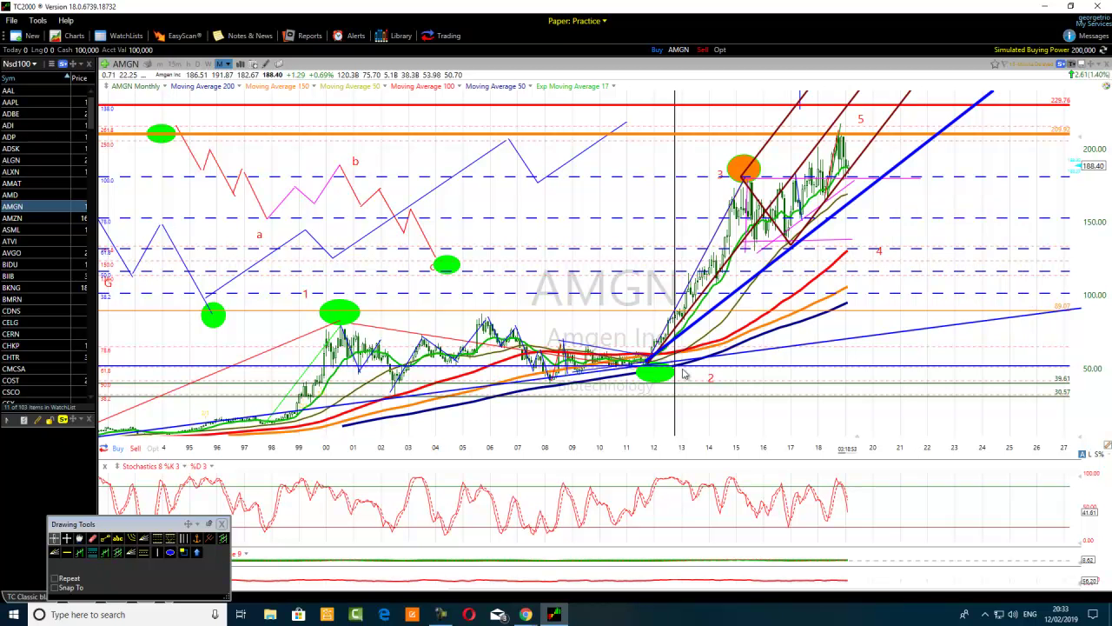
Step: Examine how price moves from the wave 2 low to the latest candles relative to the thick blue trend line and the pitchfork
scroll(174, 439, "down", 2)
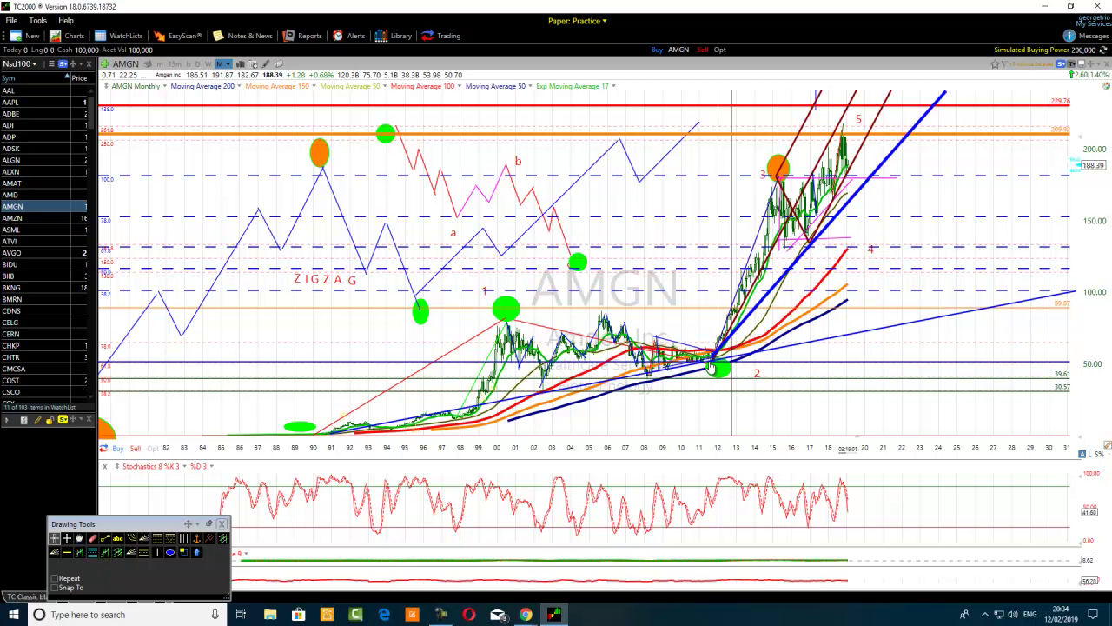
mouse_move(810, 250)
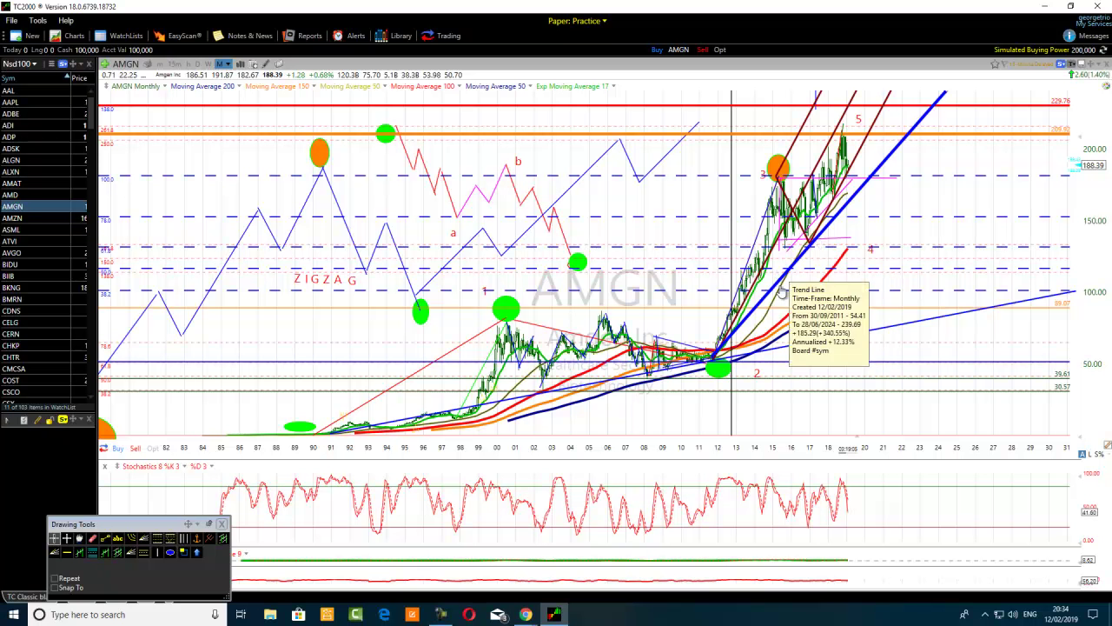
scroll(782, 289, "up", 3)
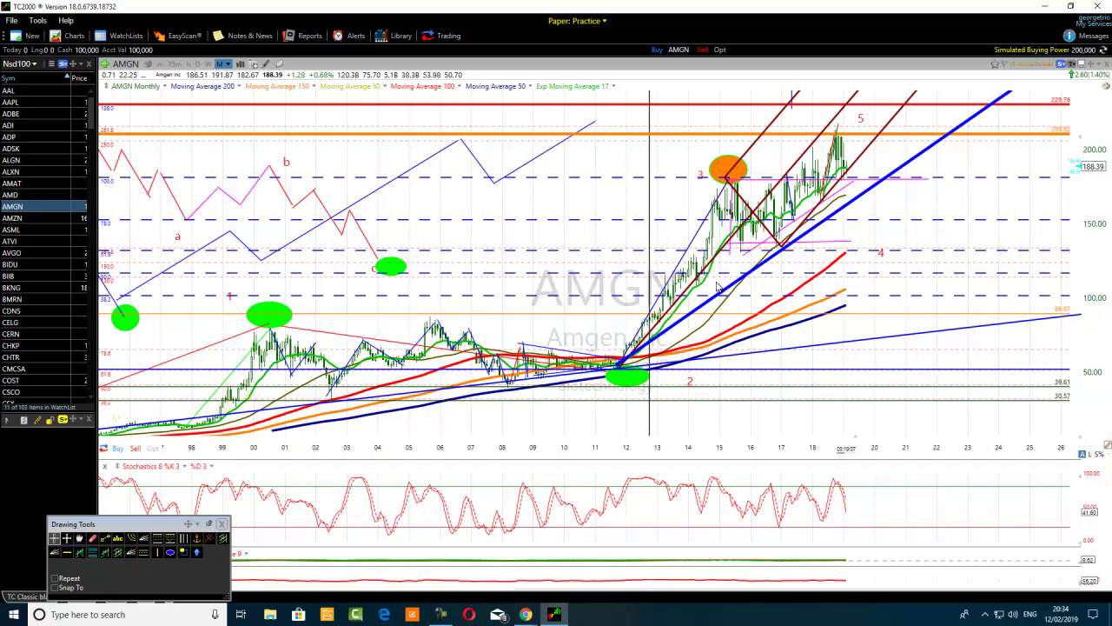
mouse_move(838, 144)
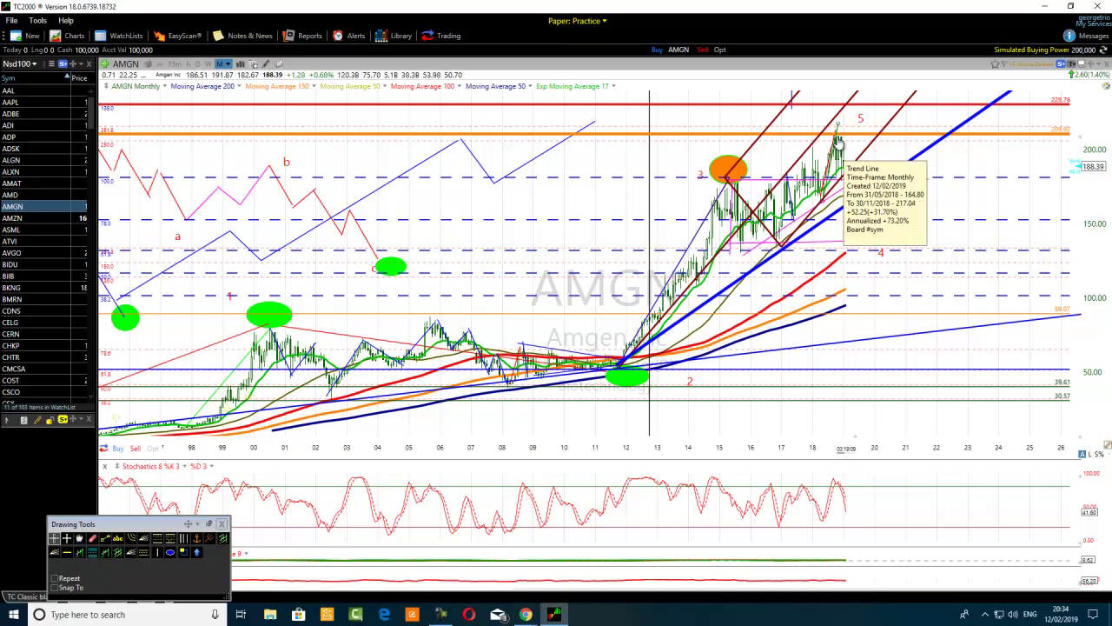
mouse_move(682, 317)
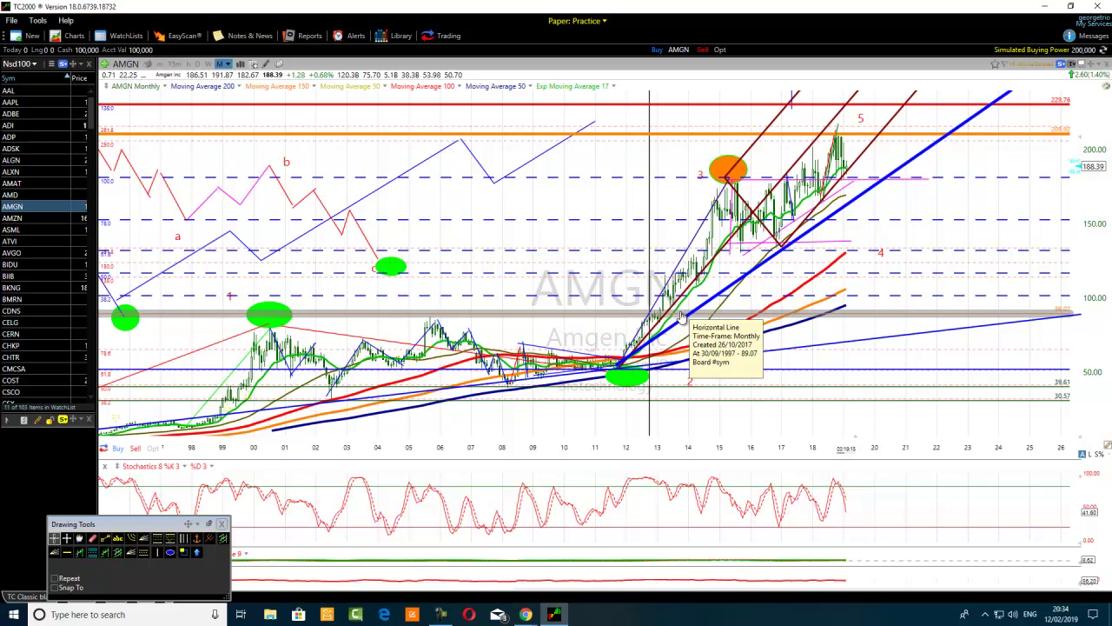
scroll(682, 317, "up", 5)
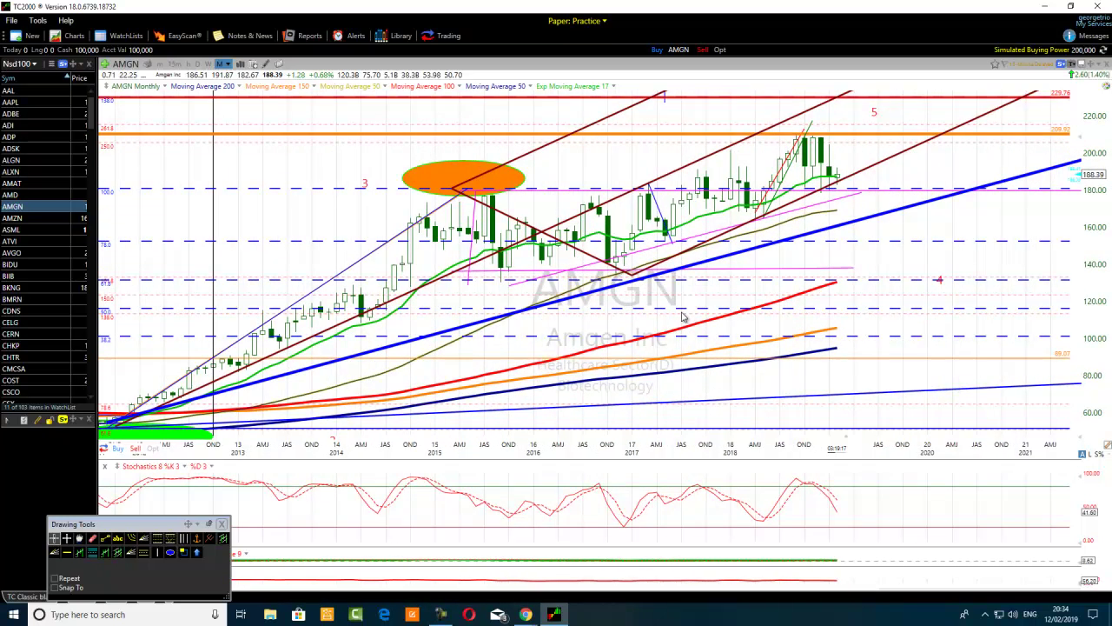
scroll(682, 317, "up", 2)
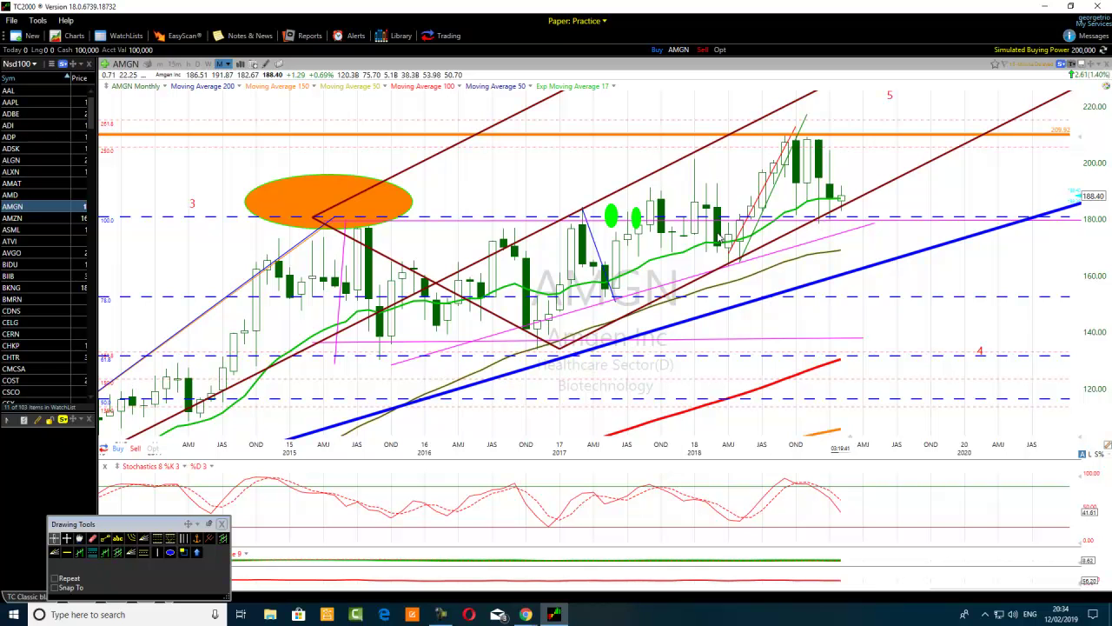
scroll(721, 240, "down", 5)
mouse_move(717, 245)
scroll(718, 245, "up", 2)
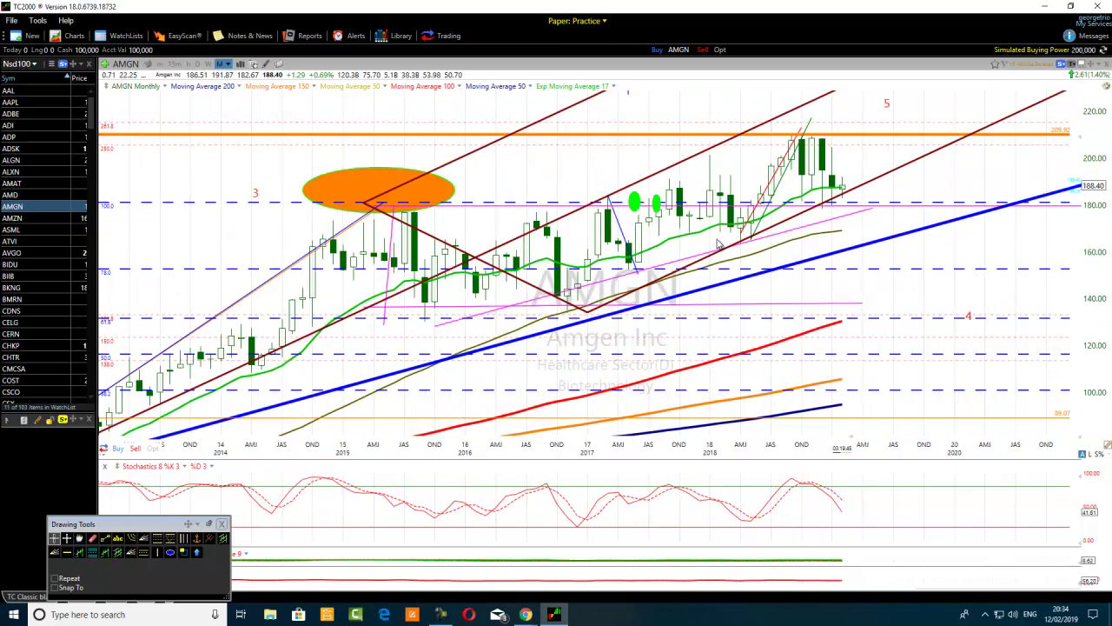
scroll(718, 245, "down", 4)
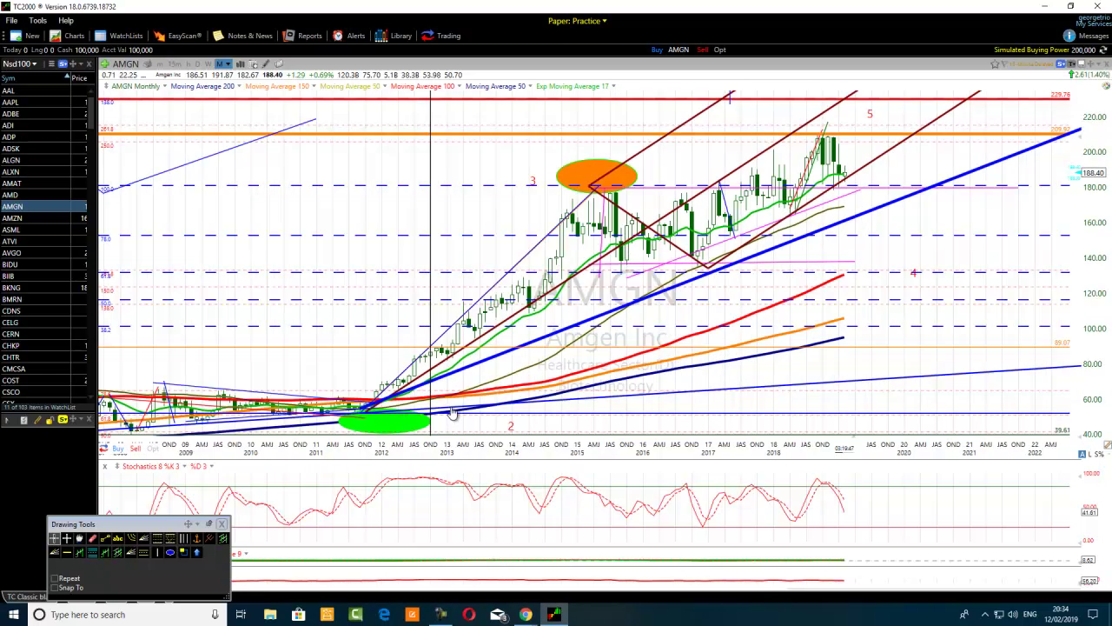
mouse_move(452, 413)
scroll(452, 413, "down", 3)
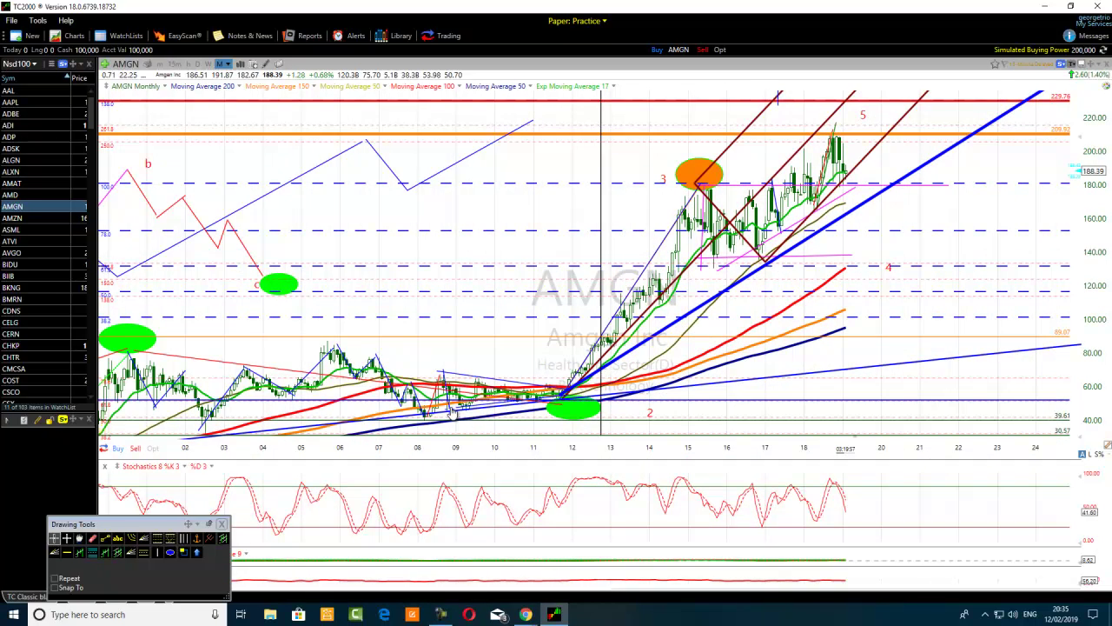
Step: Erase the dashed blue Fibonacci retracement drawn between the wave 2 low and the wave 3 high
scroll(452, 413, "down", 1)
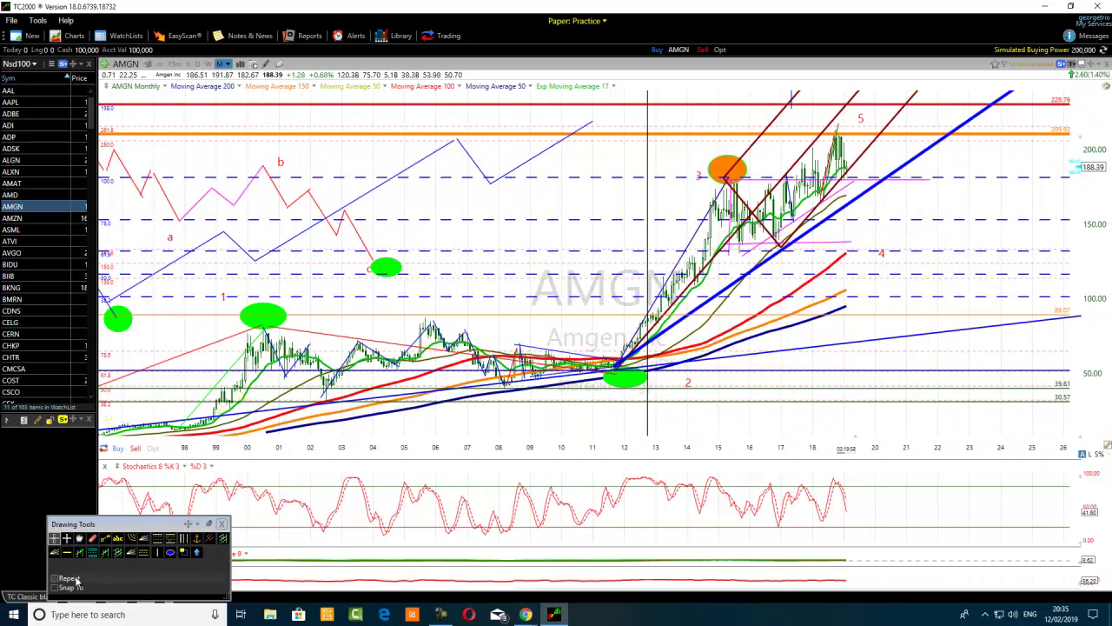
left_click(92, 538)
key("Delete")
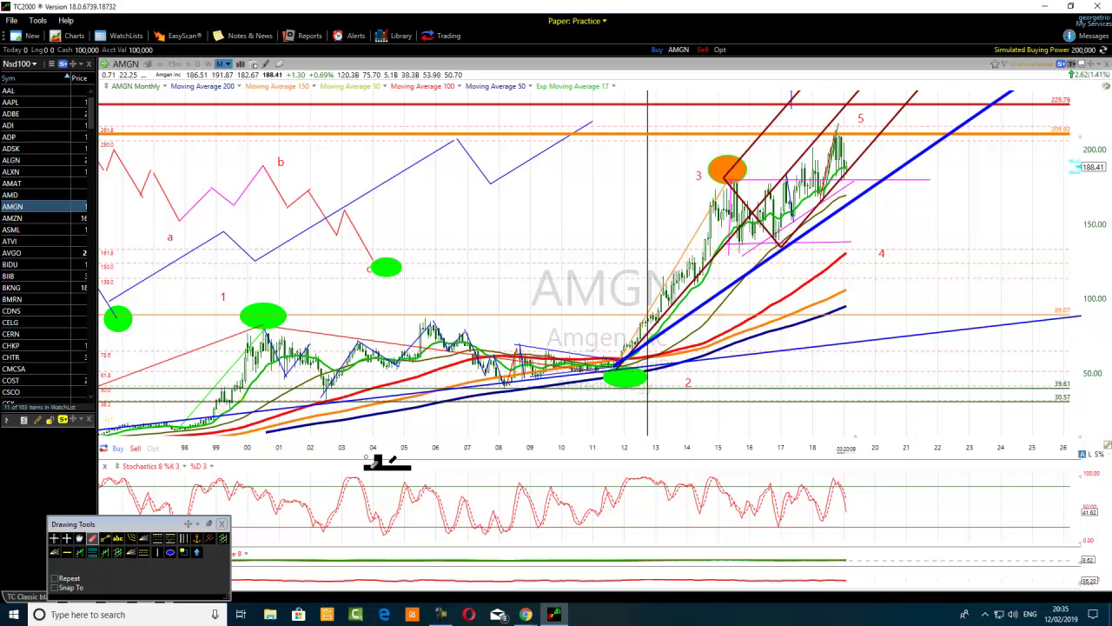
scroll(726, 355, "up", 1)
scroll(730, 355, "up", 2)
scroll(764, 234, "up", 1)
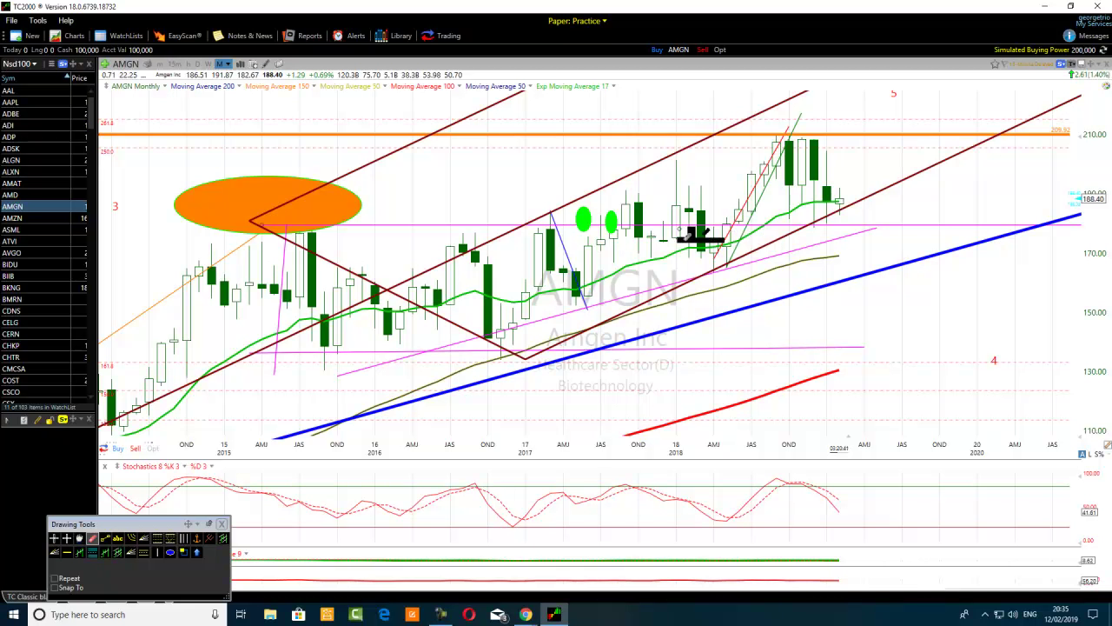
left_click(446, 615)
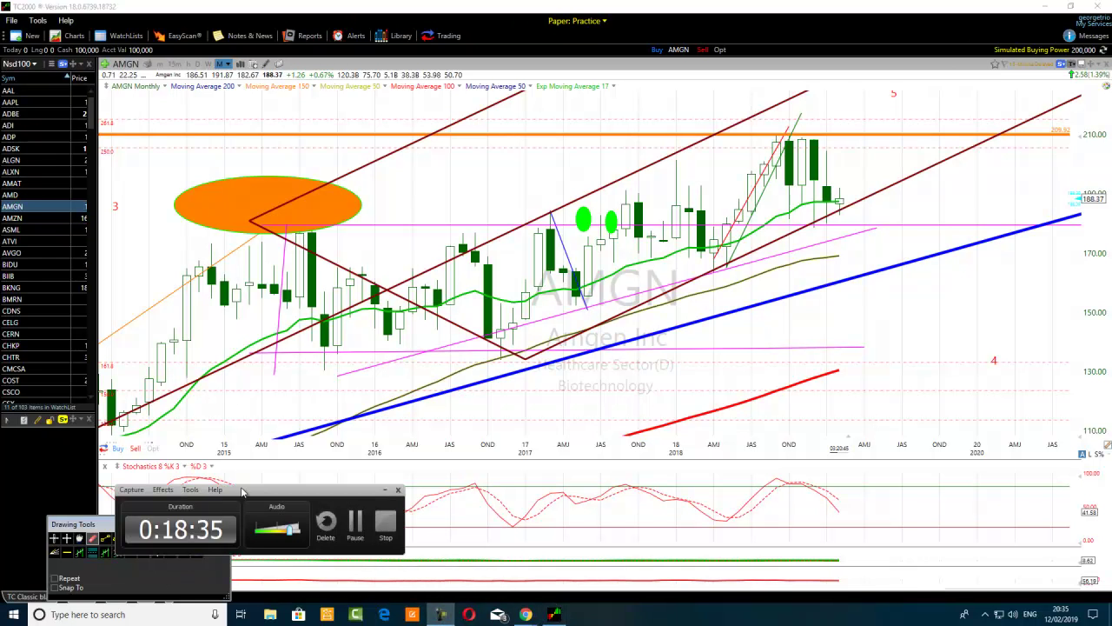
left_click_drag(241, 490, 407, 135)
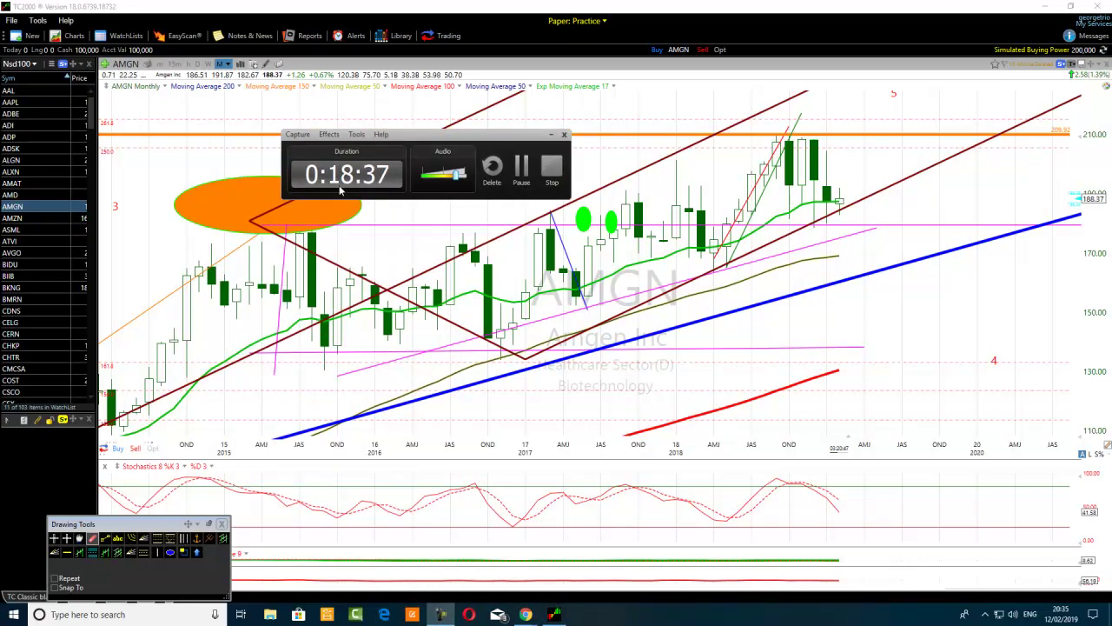
left_click(551, 135)
Step: Examine the whole five-wave structure, including the candles between the wave 5 high and the pitchfork's lower line up close
scroll(434, 272, "down", 2)
scroll(490, 389, "down", 4)
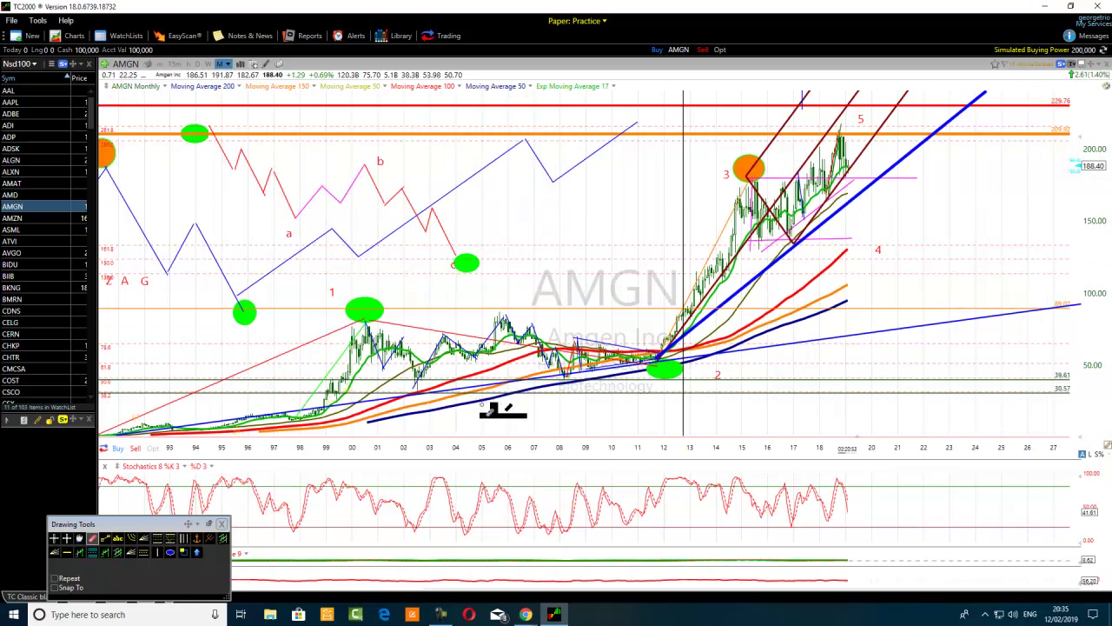
scroll(501, 403, "down", 3)
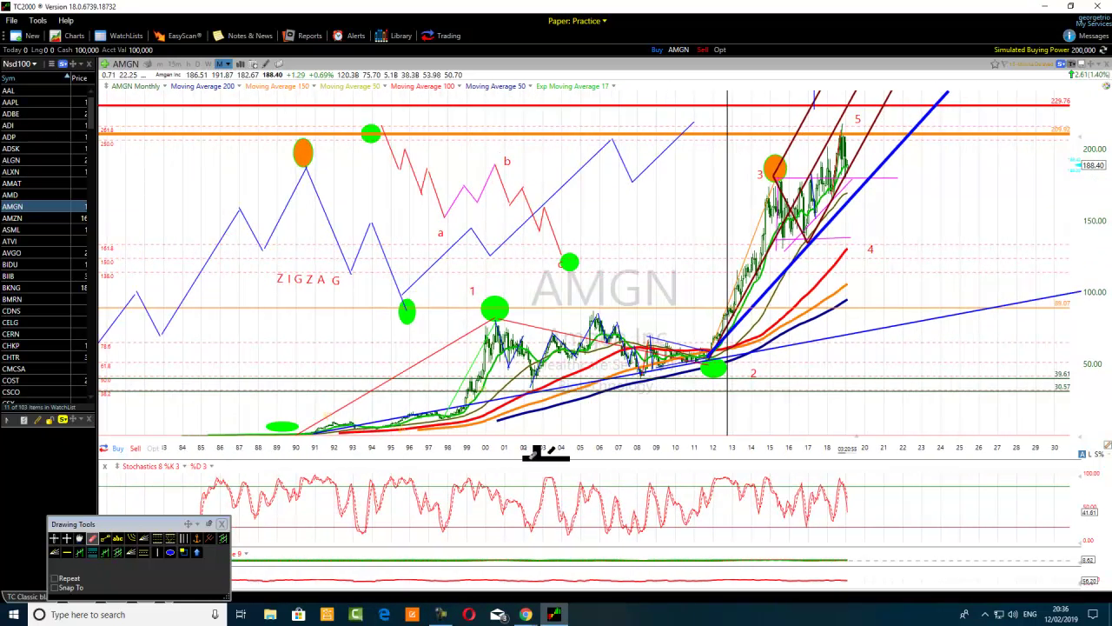
scroll(686, 462, "up", 3)
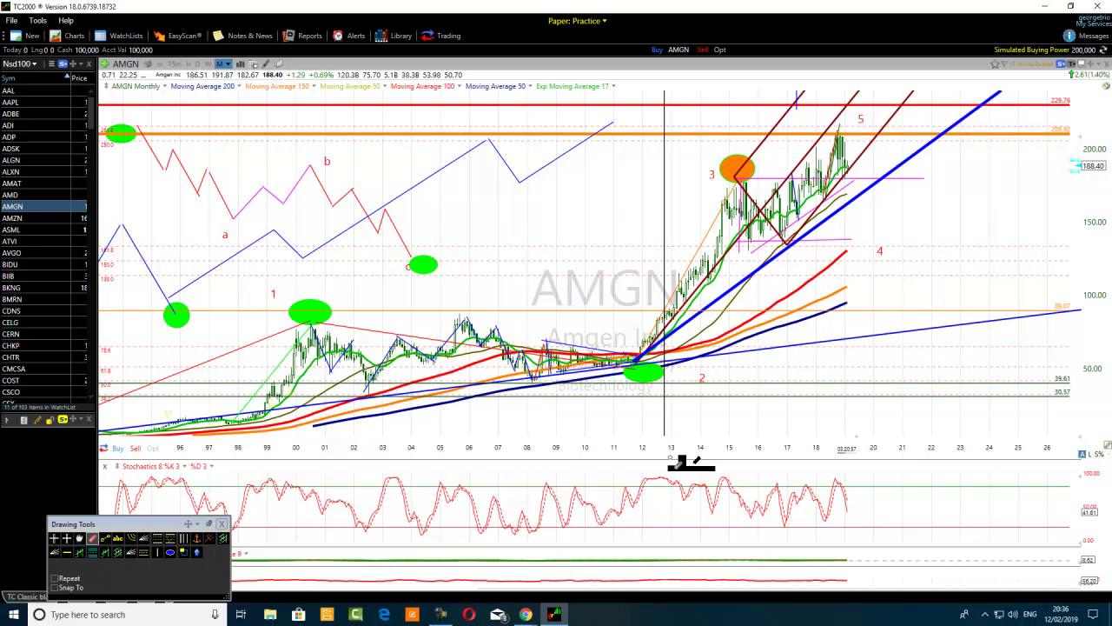
scroll(595, 489, "up", 1)
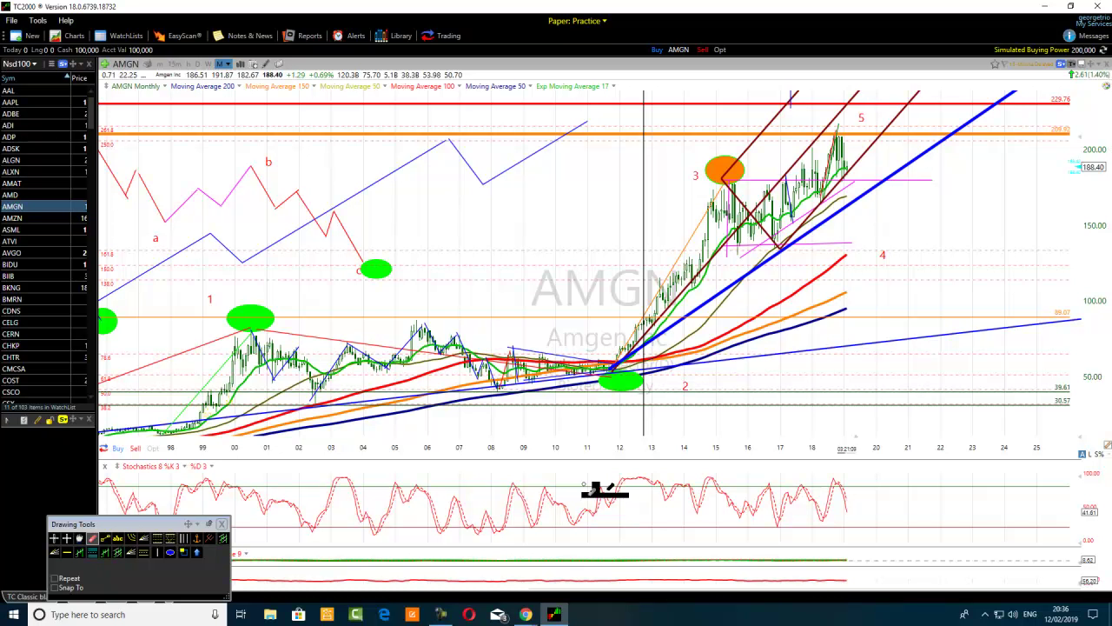
scroll(595, 489, "up", 3)
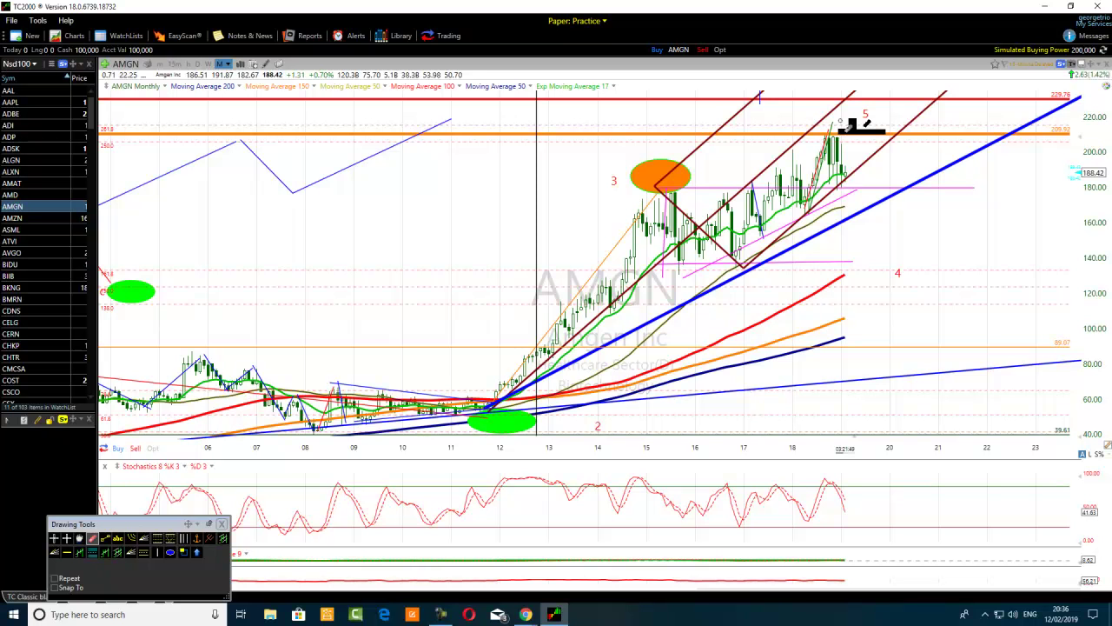
scroll(869, 128, "up", 5)
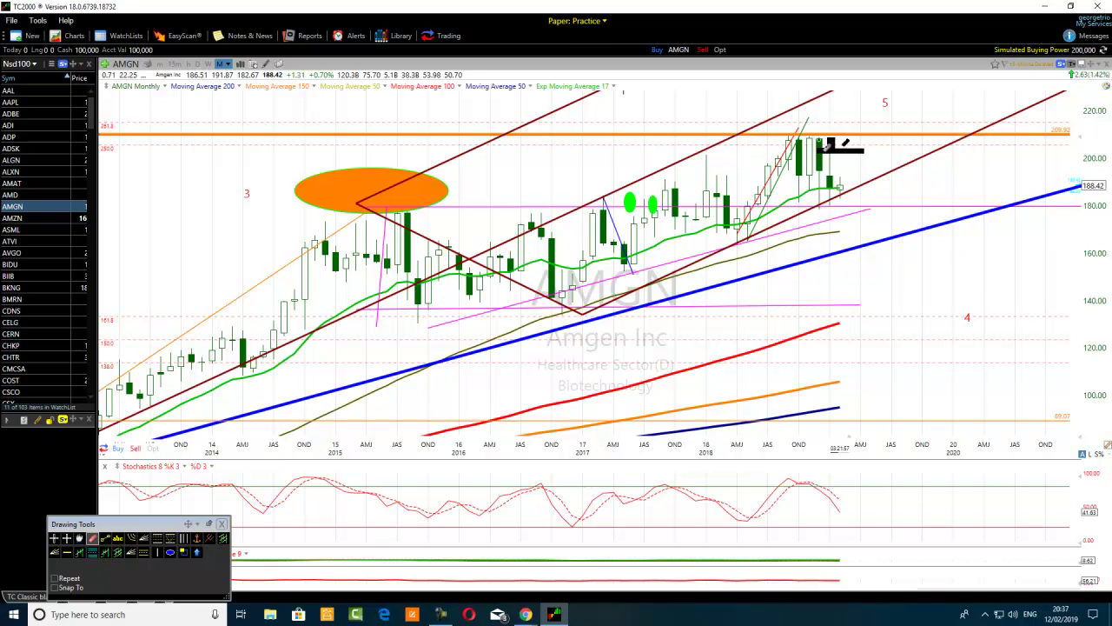
scroll(821, 206, "up", 3)
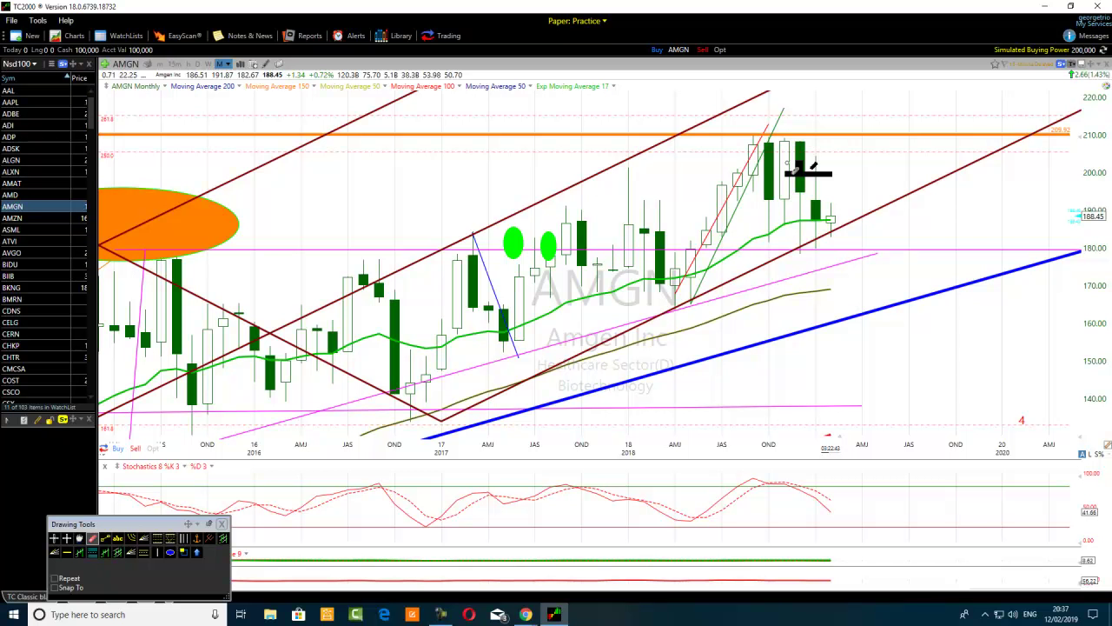
scroll(478, 309, "down", 5)
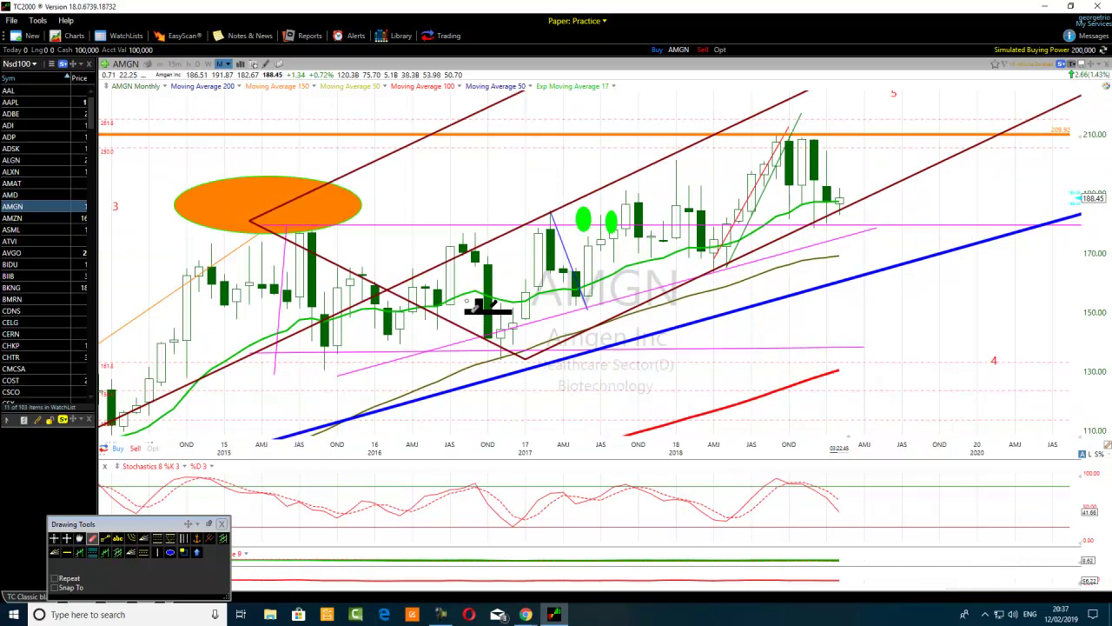
scroll(477, 308, "down", 1)
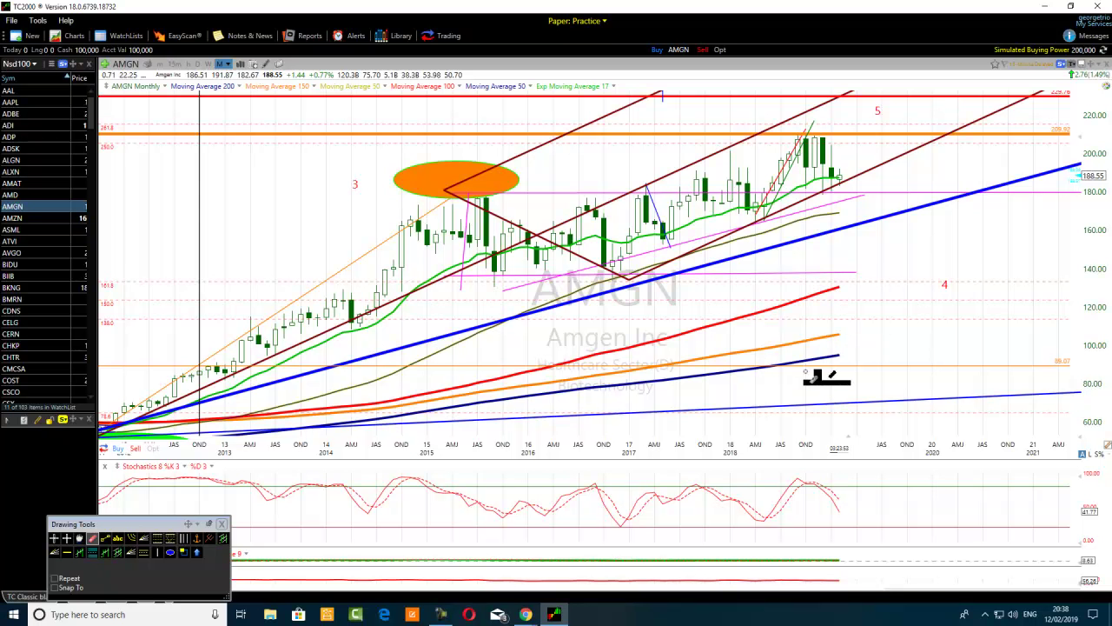
scroll(789, 478, "down", 5)
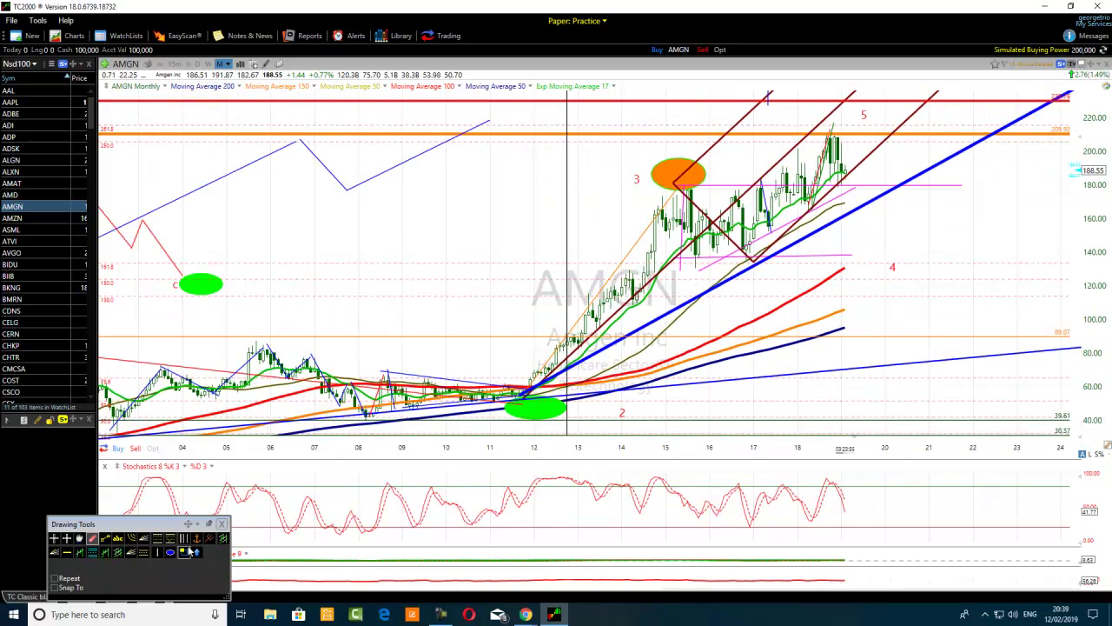
Step: Move the floating Drawing Tools palette so that it uncovers the MACD and RSI panes
left_click_drag(170, 526, 45, 594)
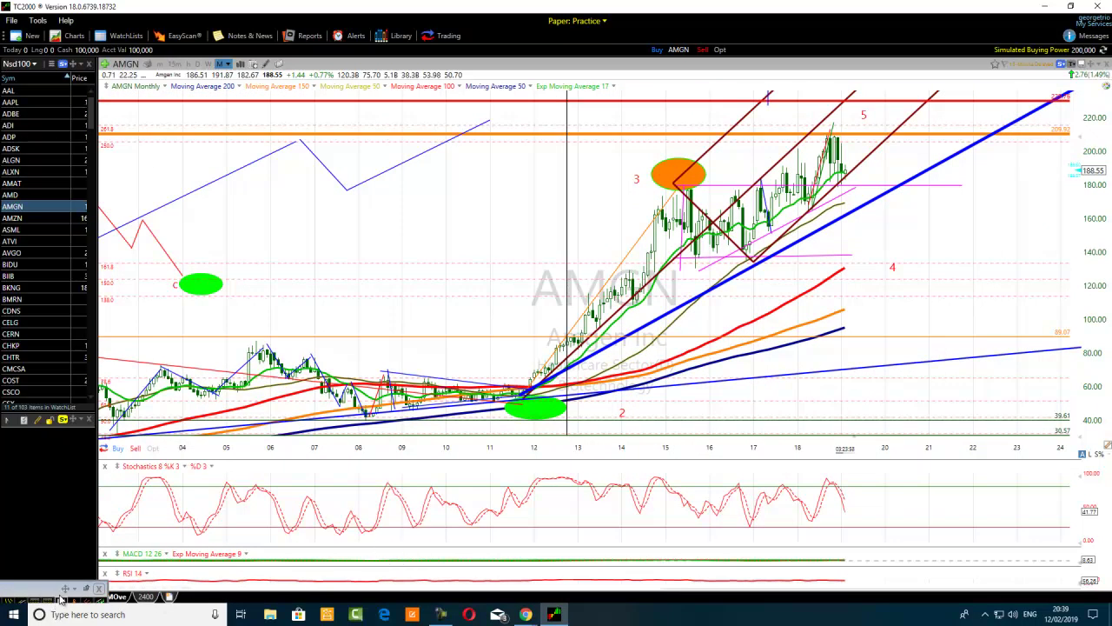
mouse_move(58, 580)
left_mouse_down()
mouse_move(50, 564)
mouse_move(102, 454)
left_mouse_up()
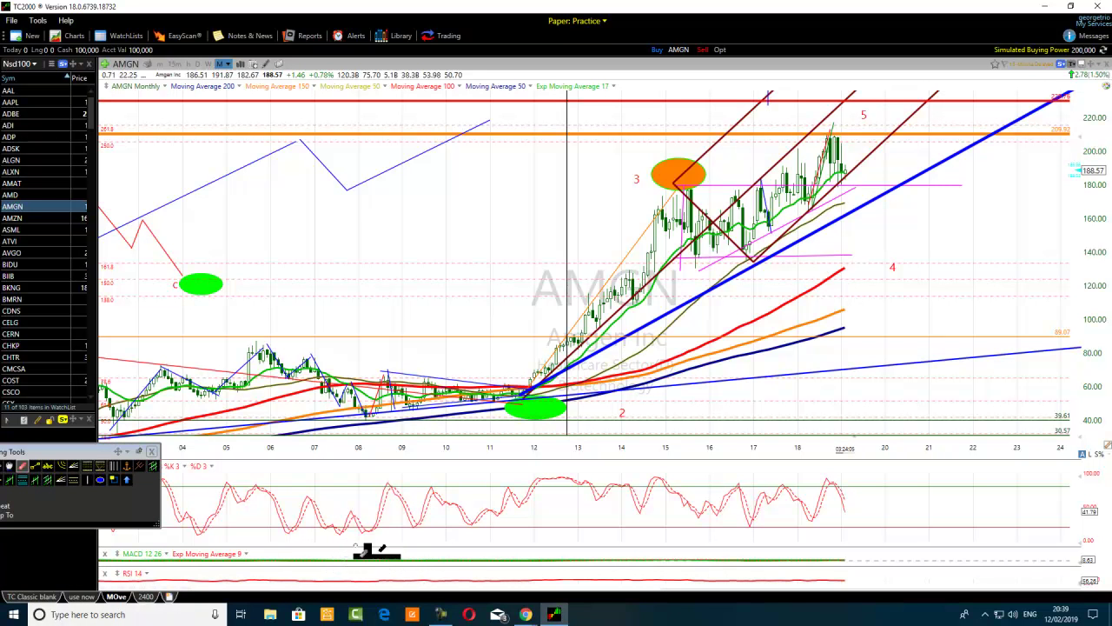
scroll(495, 581, "down", 3)
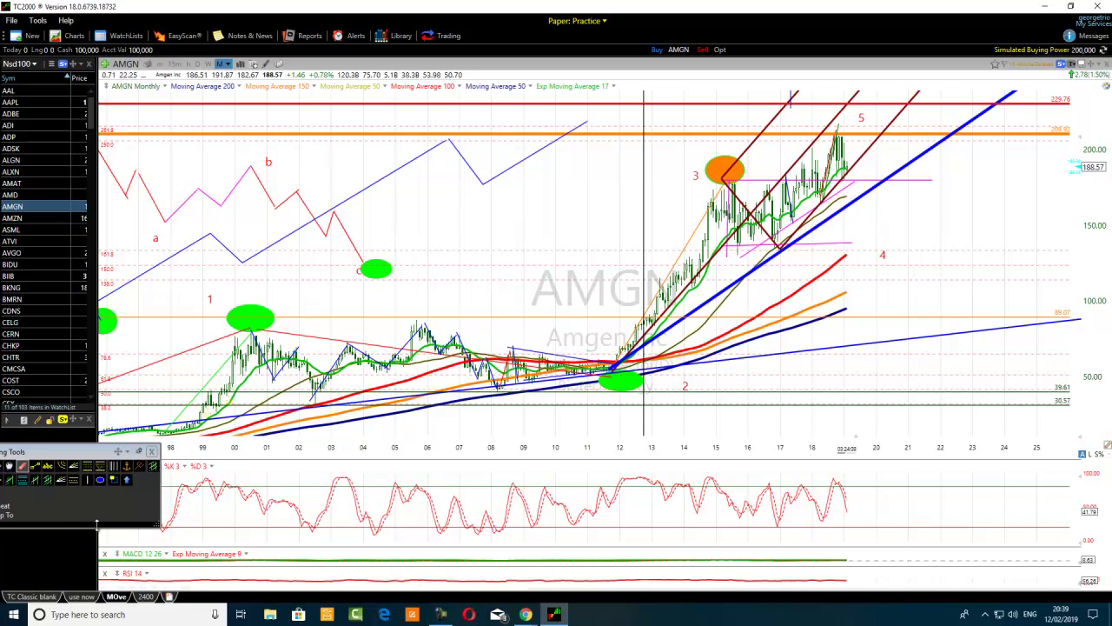
Step: Move the floating Drawing Tools palette fully into view over the lower part of the price chart, clear of the indicator panes
mouse_move(51, 453)
left_mouse_down()
mouse_move(148, 418)
mouse_move(178, 391)
mouse_move(154, 341)
left_mouse_up()
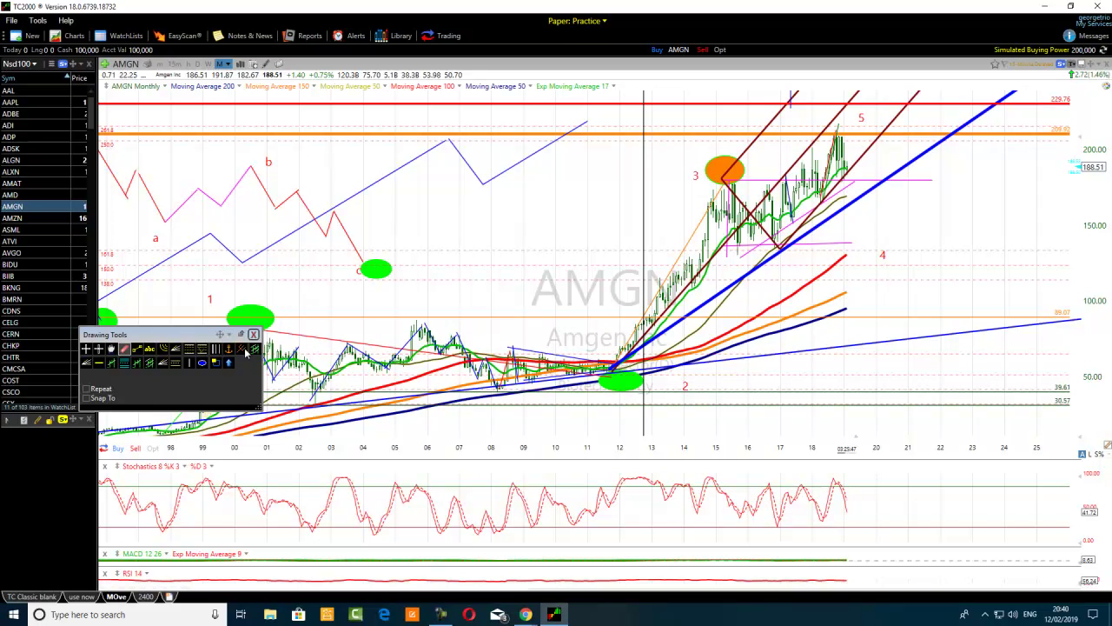
mouse_move(451, 617)
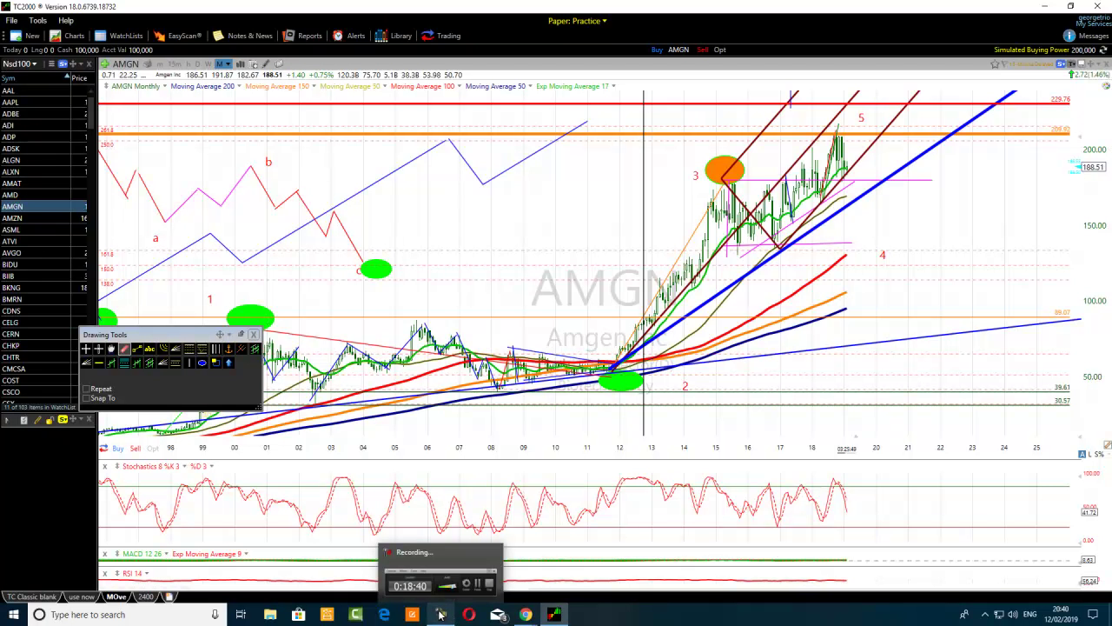
left_click(441, 615)
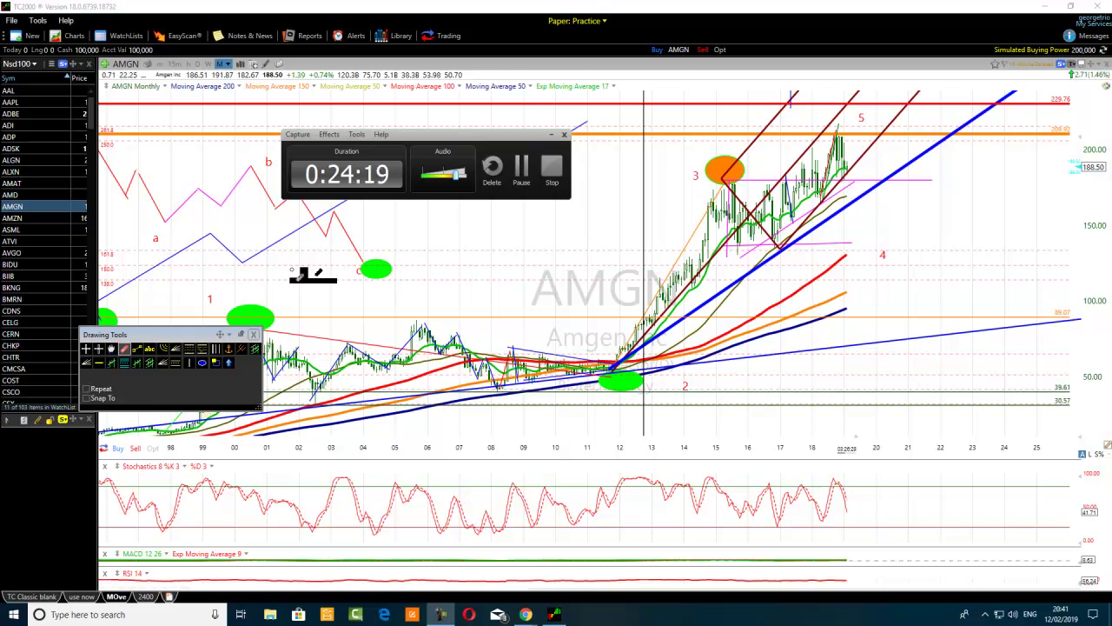
left_click(551, 136)
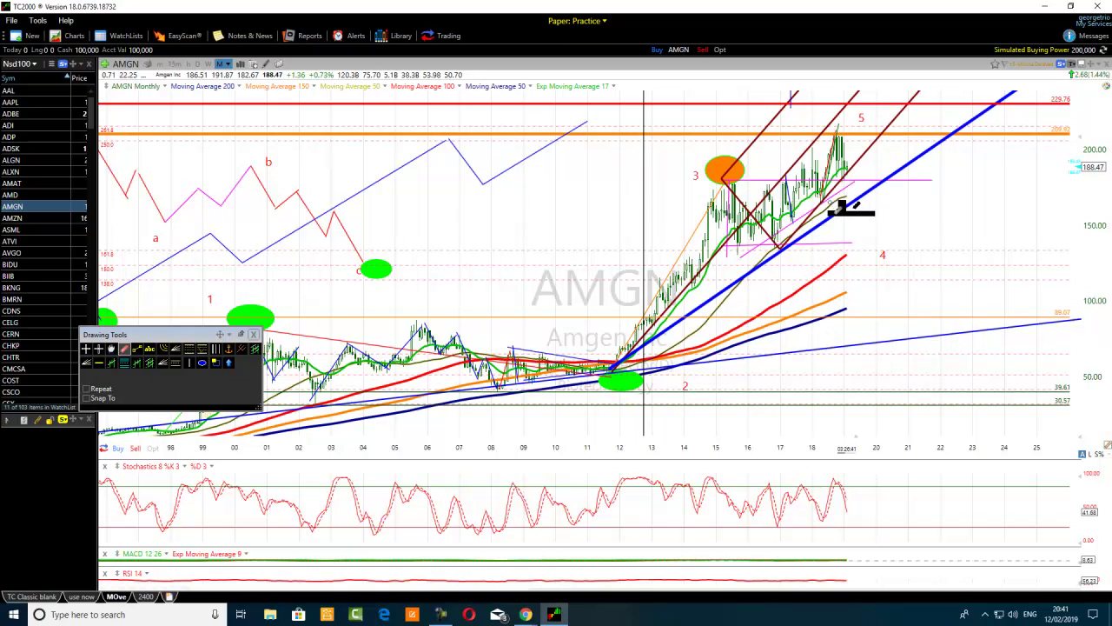
Step: Draw an Andrew's Pitchfork from the low where wave 1 starts, through the wave 1 high, to the wave 2 low
scroll(504, 308, "down", 3)
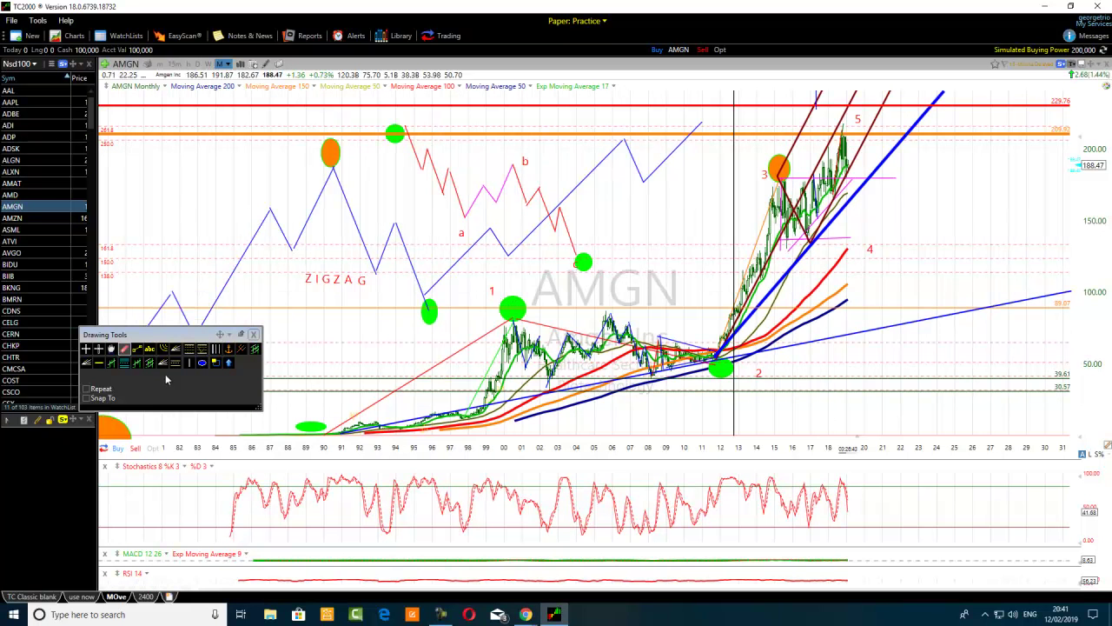
left_click(242, 348)
mouse_move(635, 283)
left_mouse_down()
mouse_move(721, 239)
mouse_move(877, 104)
mouse_move(337, 438)
left_mouse_up()
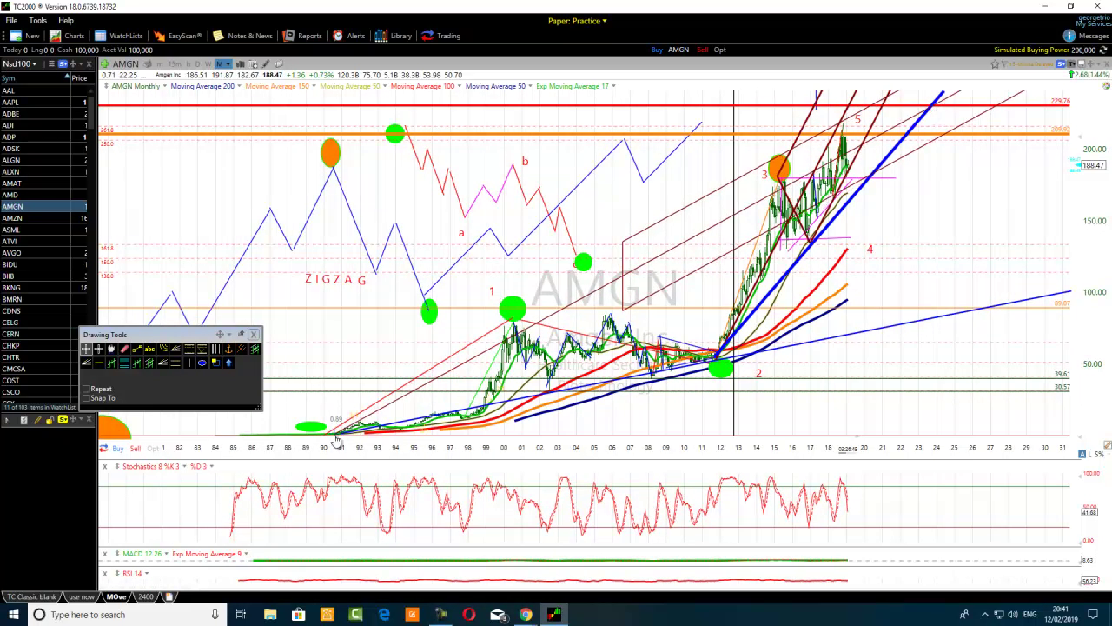
left_click_drag(626, 248, 711, 370)
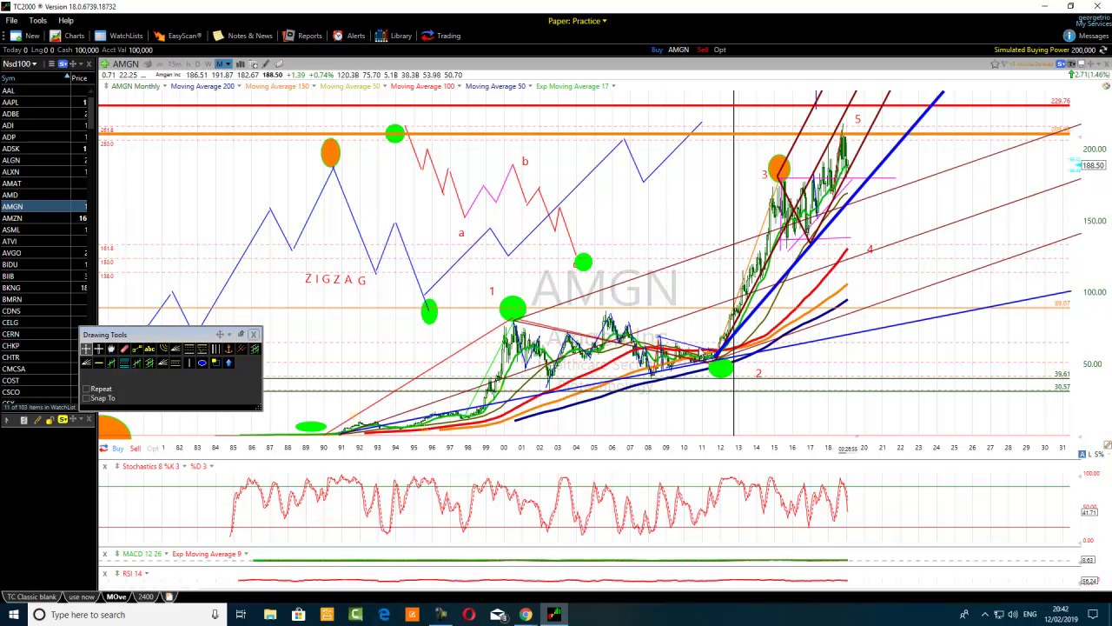
Step: Thicken the lines of the long-term Andrew's Pitchfork and change their color to magenta
right_click(875, 255)
left_click(916, 258)
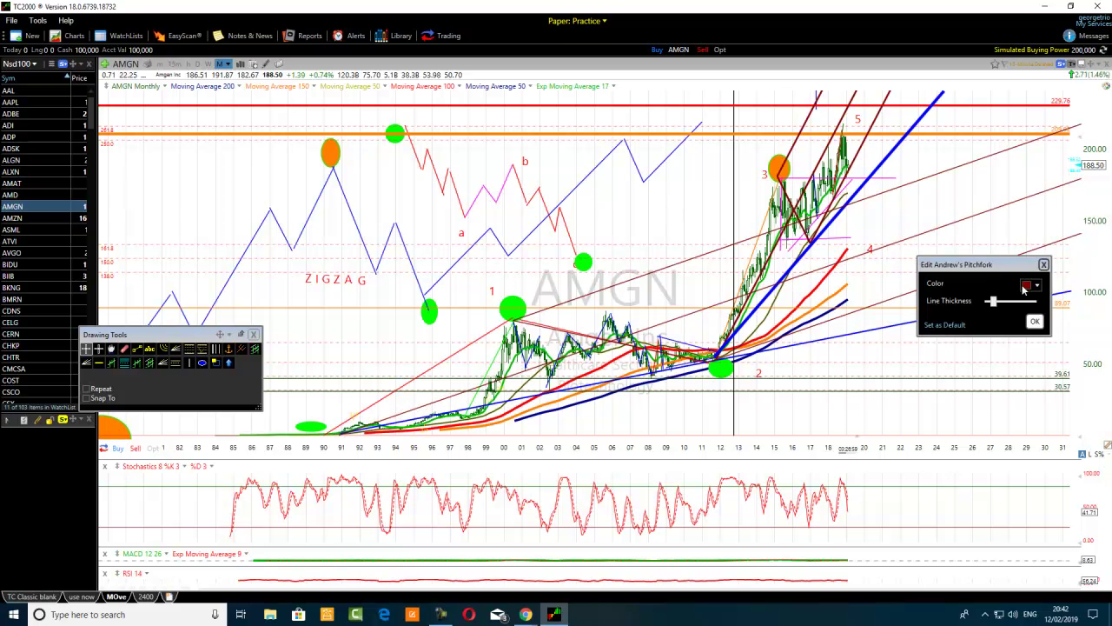
left_click_drag(993, 302, 1024, 301)
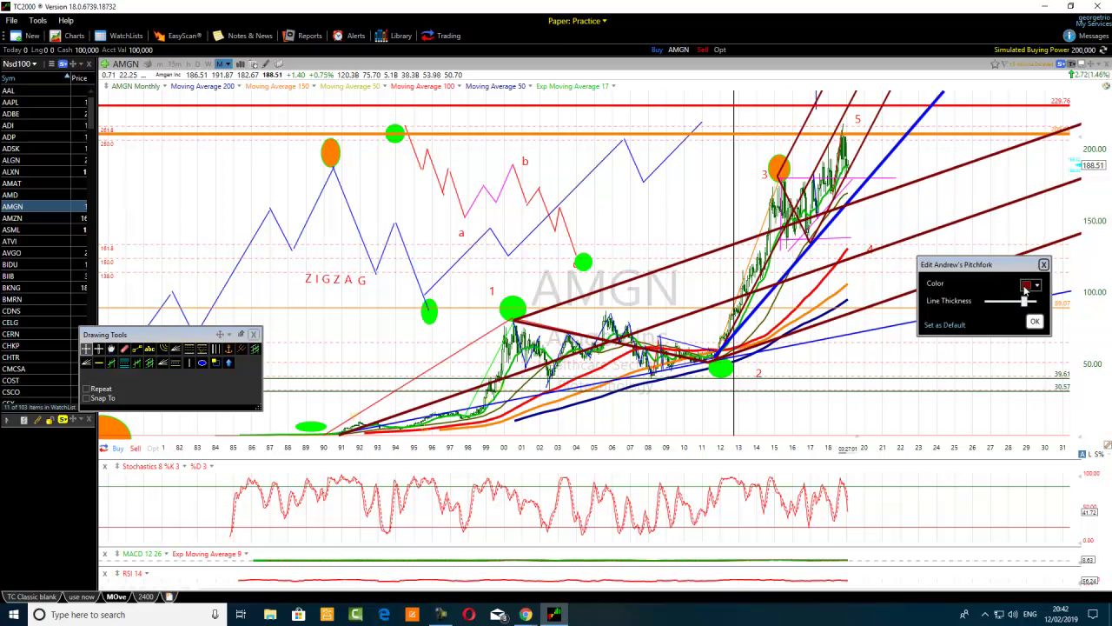
left_click(1027, 286)
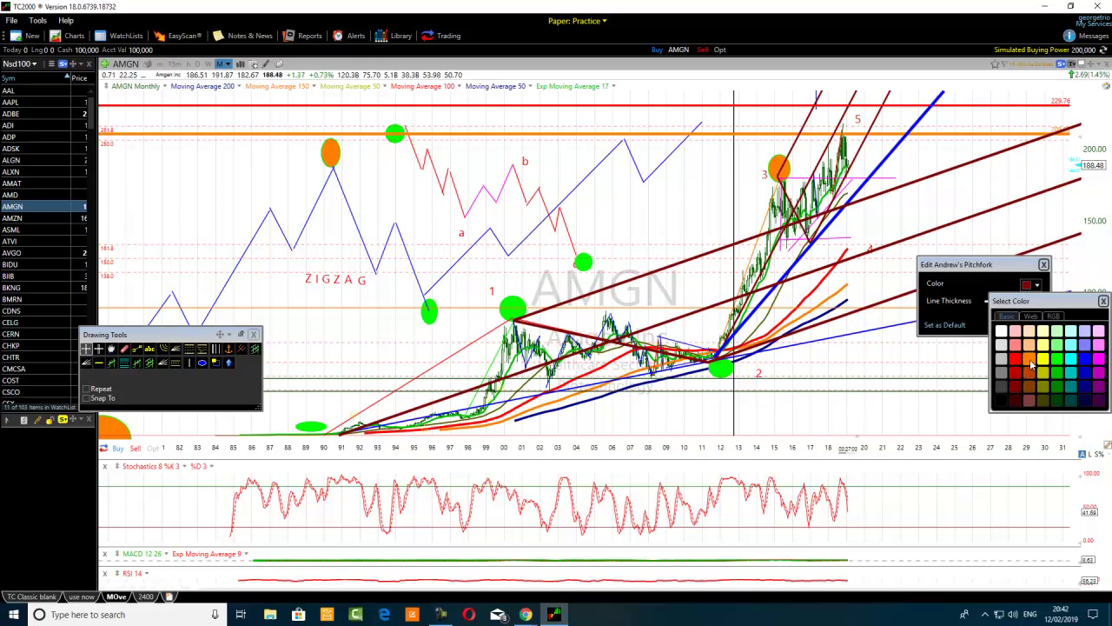
left_click(1099, 358)
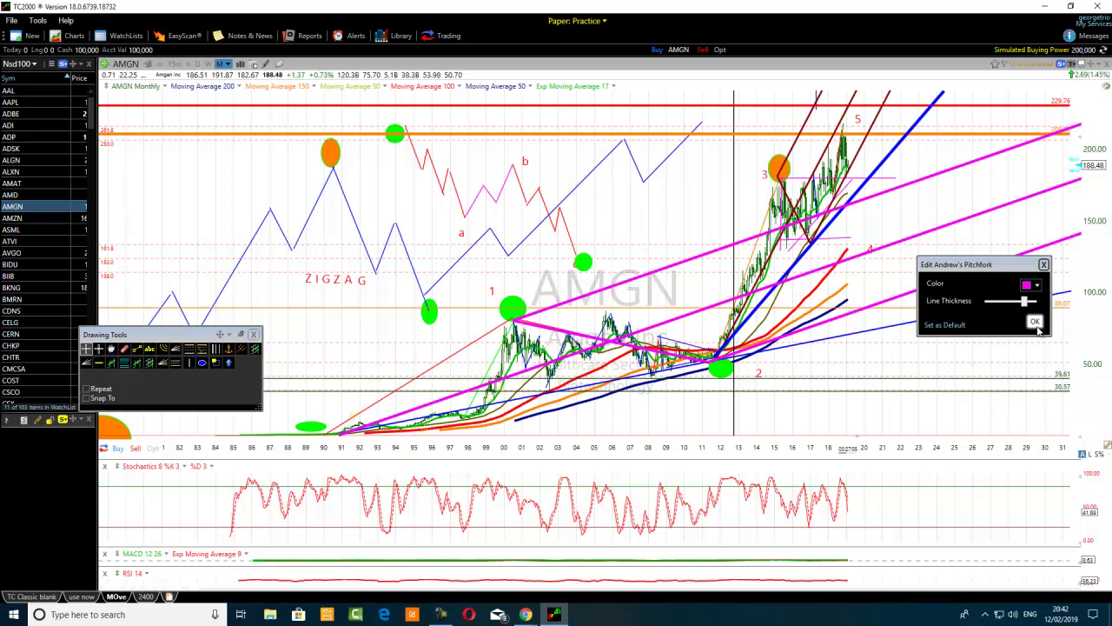
left_click(1033, 322)
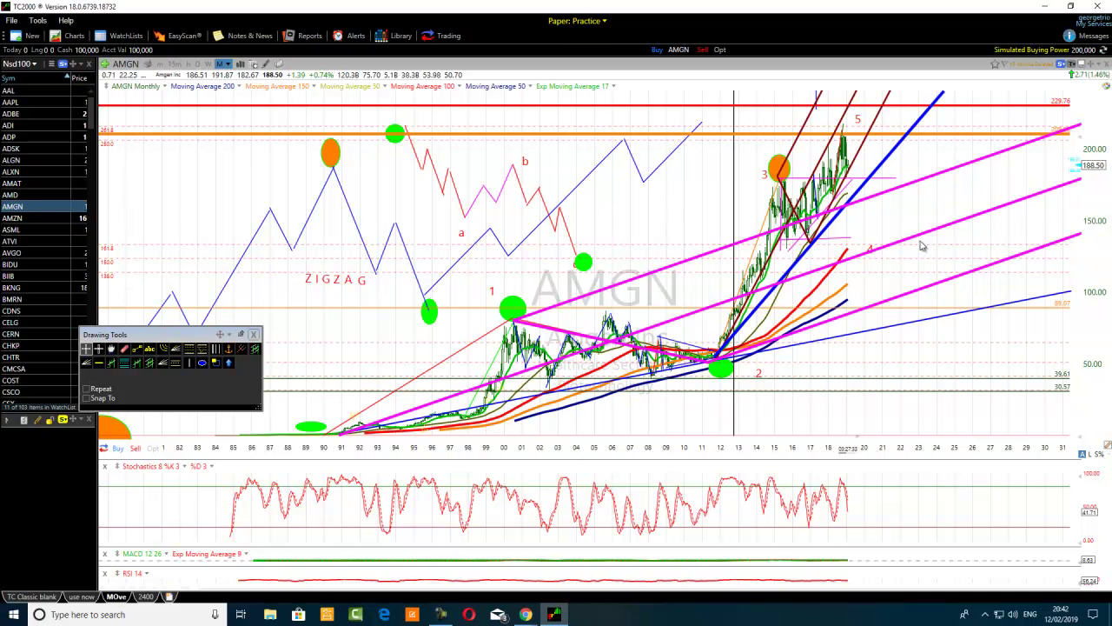
Step: Examine the candles from the wave 2 low to the latest month up close, relative to the magenta pitchfork lines
scroll(807, 306, "up", 6)
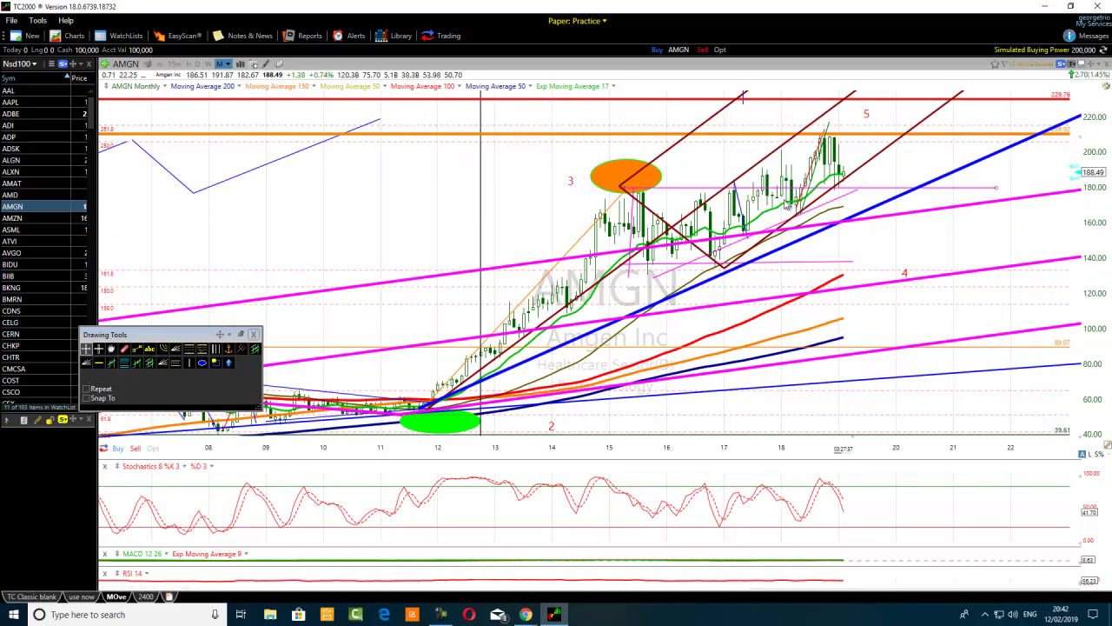
mouse_move(737, 270)
left_click(448, 617)
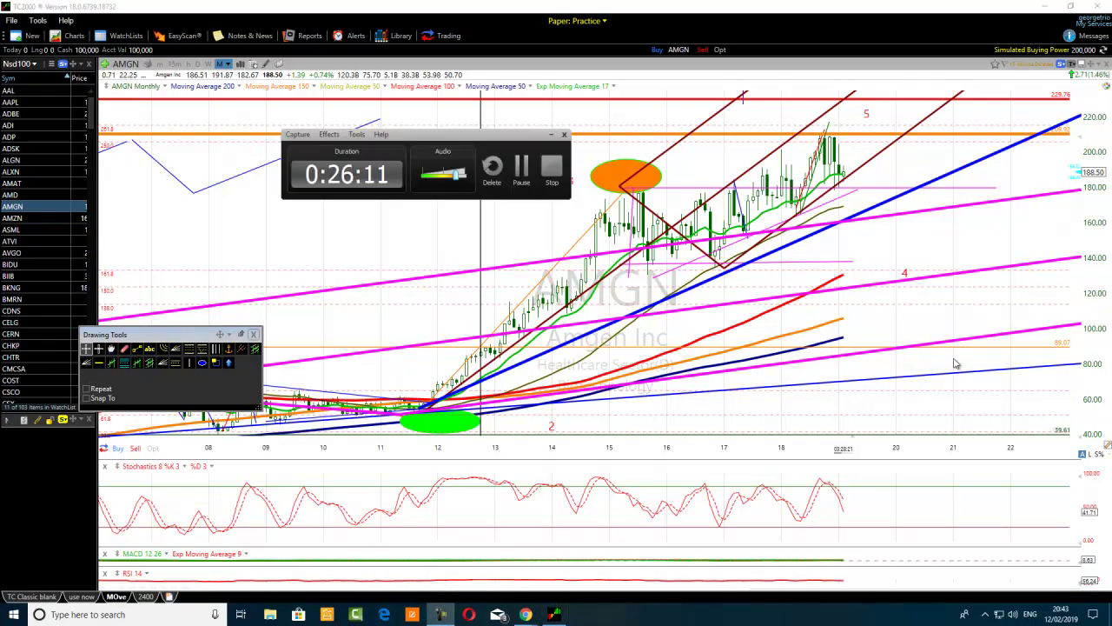